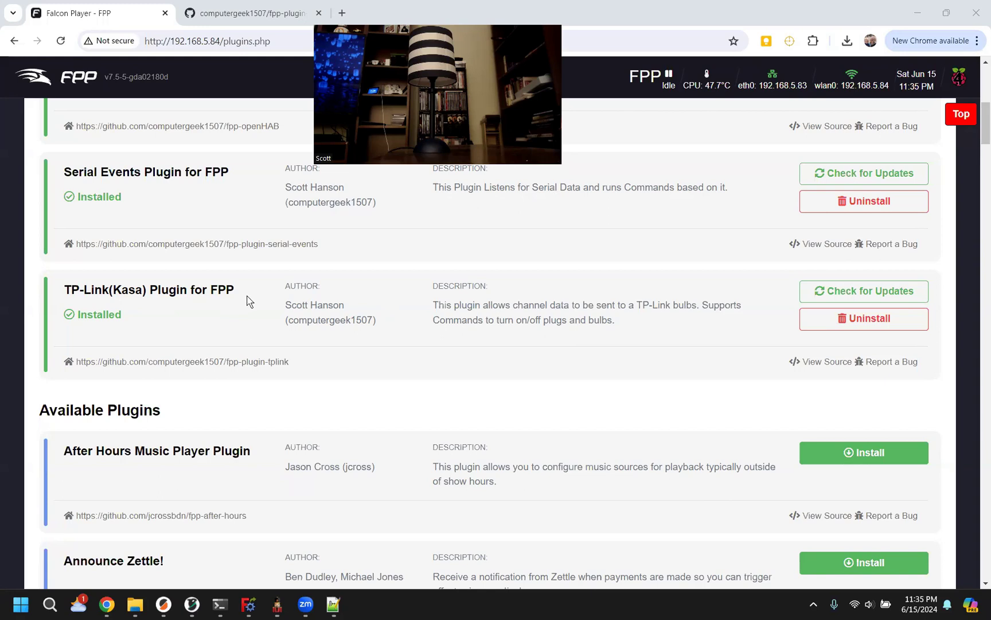
Highlight the TP-Link(Kasa) plugin entry and reload the plugin manager page.
mouse_move(64, 289)
left_mouse_down()
mouse_move(236, 291)
mouse_move(46, 294)
left_mouse_up()
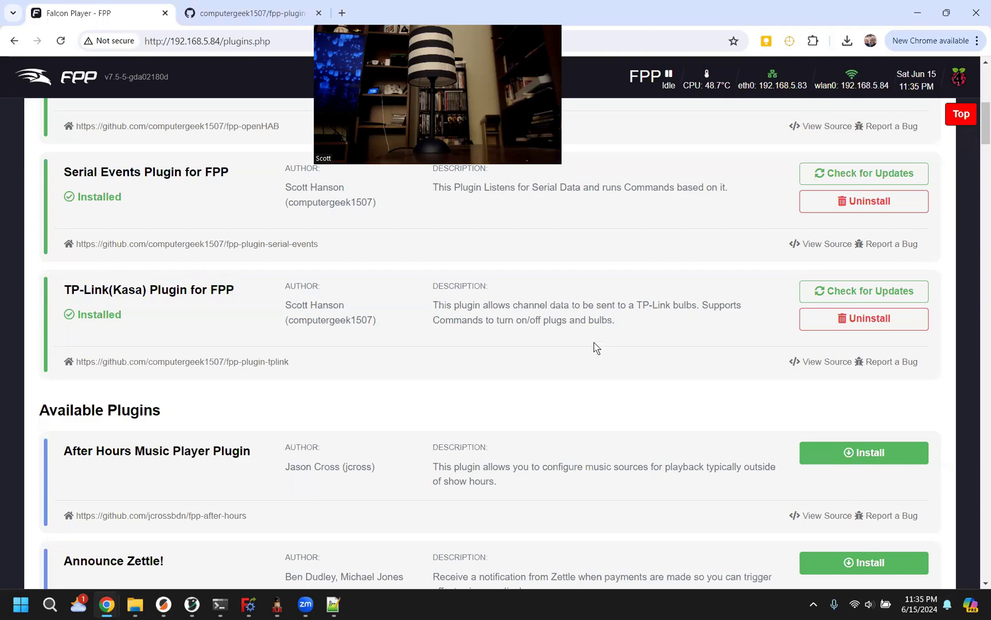
scroll(609, 346, "up", 8)
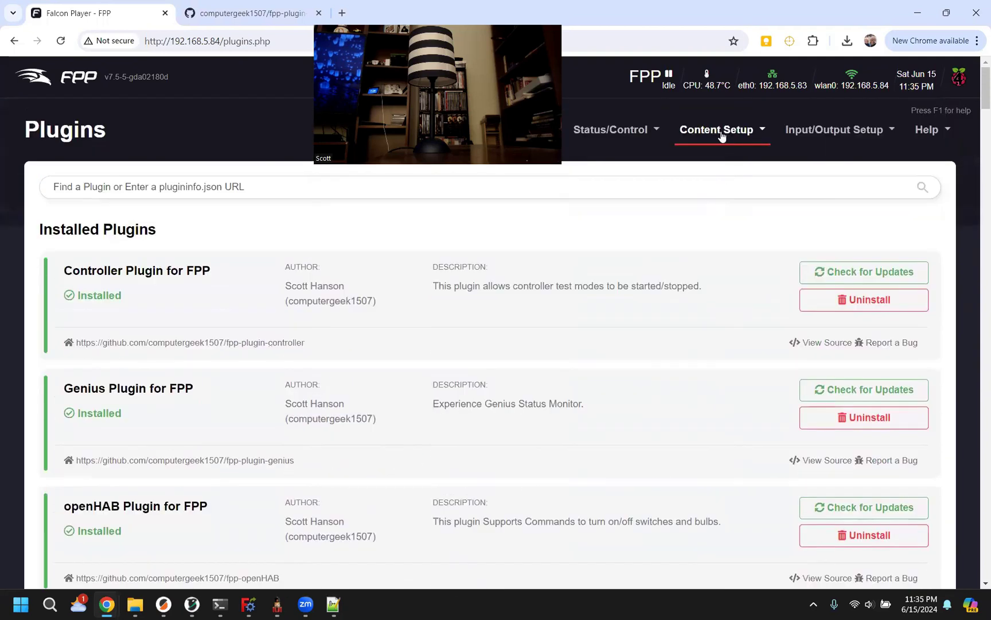
left_click(722, 135)
left_click(732, 274)
scroll(535, 359, "down", 9)
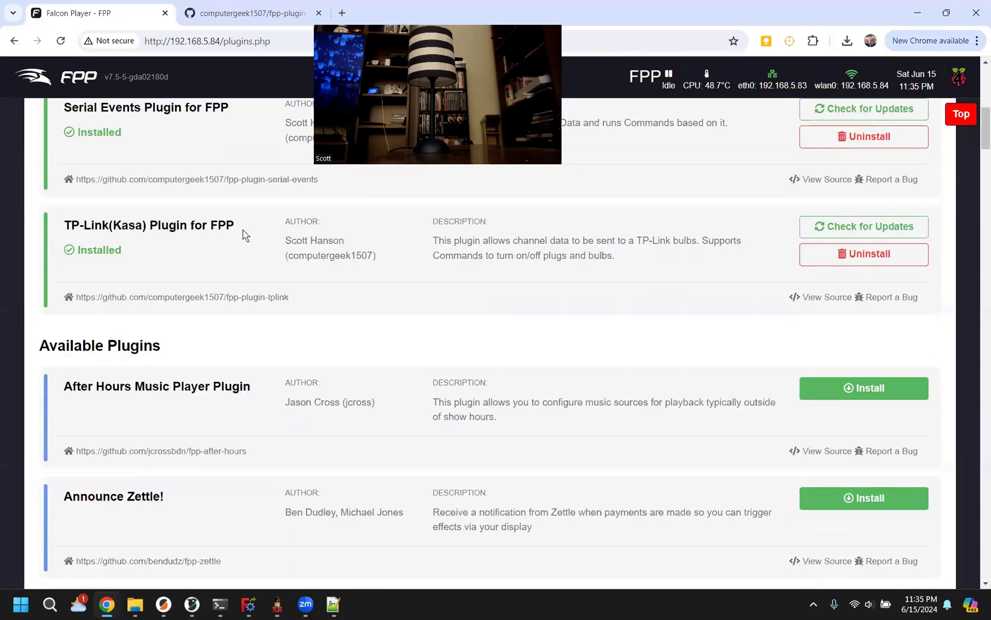
scroll(223, 258, "up", 1)
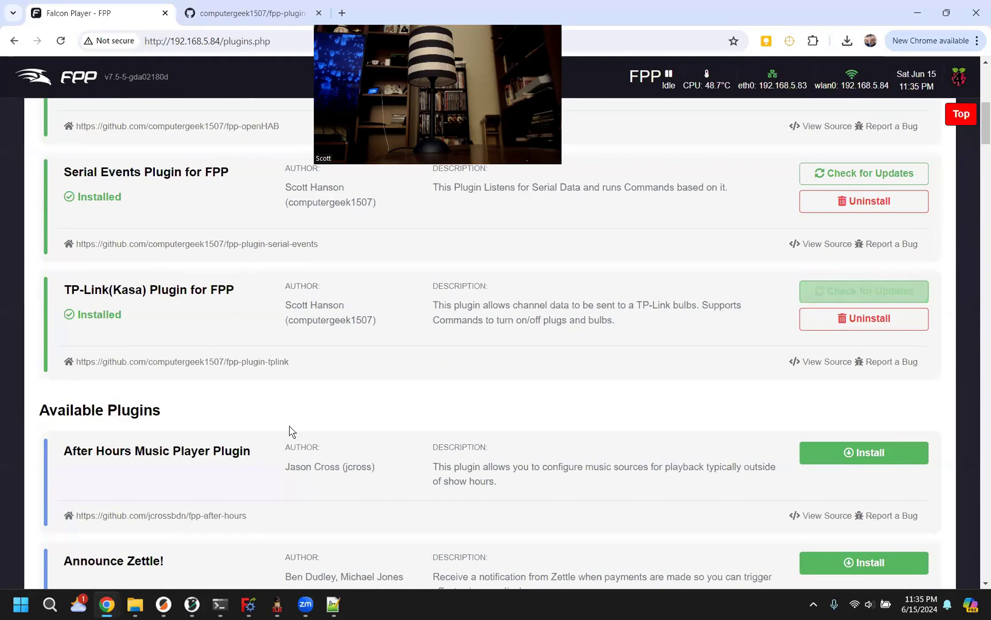
scroll(86, 533, "down", 2)
scroll(97, 493, "down", 1)
scroll(129, 431, "up", 1)
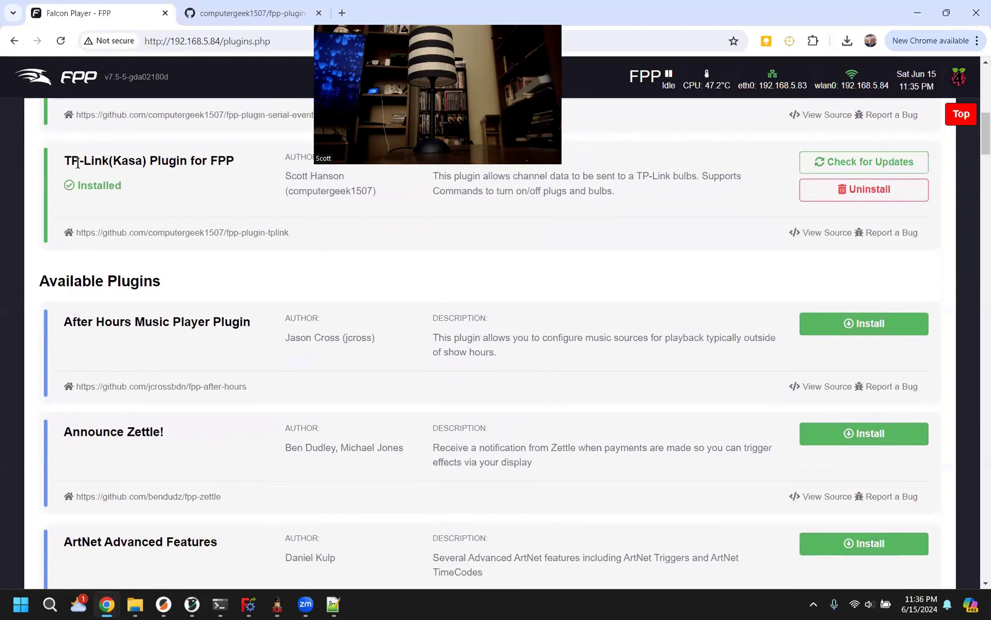
scroll(775, 368, "up", 2)
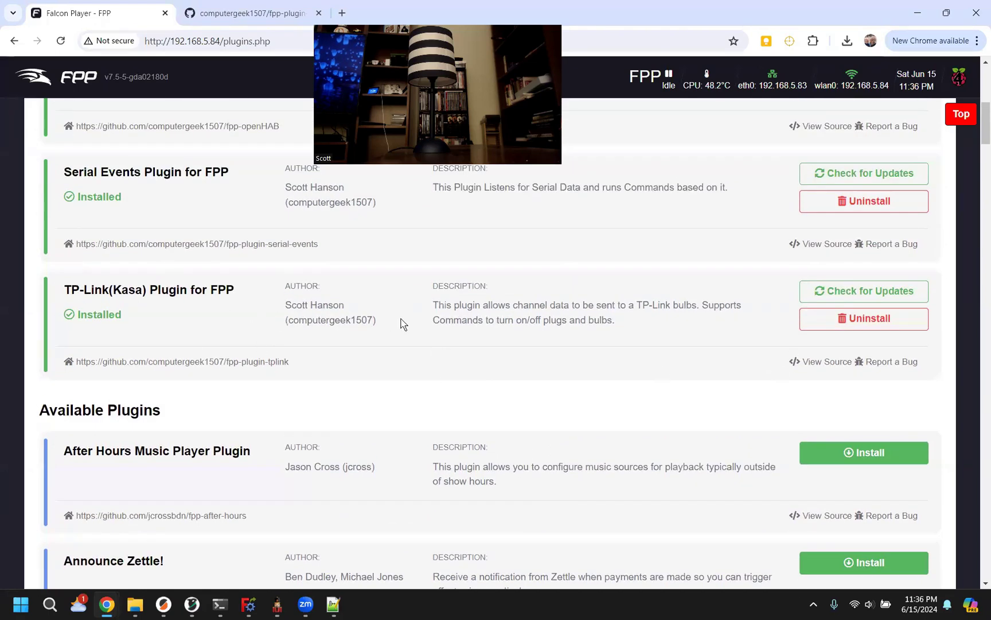
Highlight 'Kasa' in the TP-Link plugin title to inspect it.
double_click(127, 292)
left_click(124, 293)
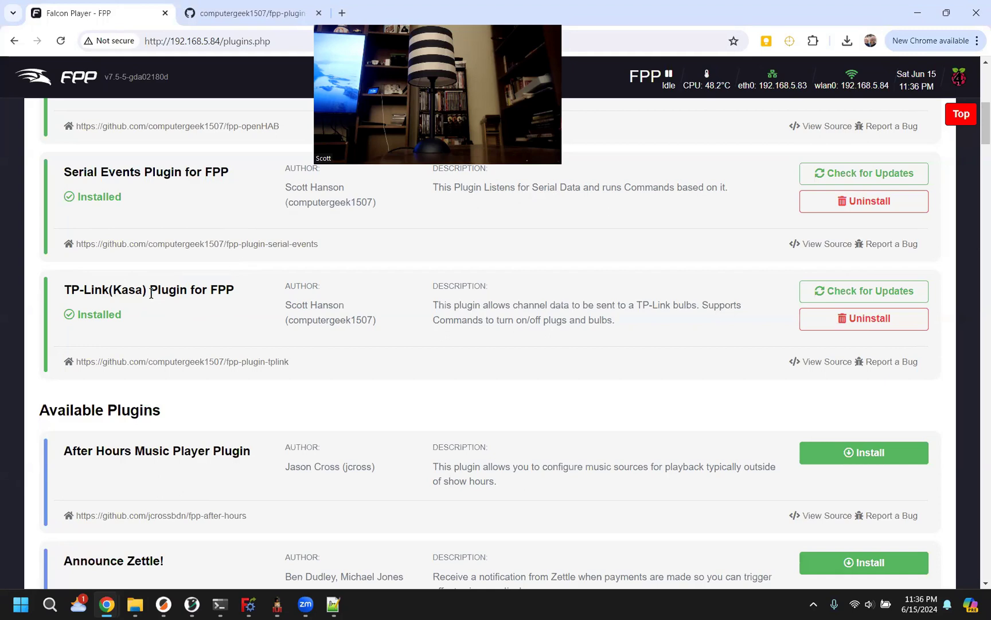
left_click_drag(116, 292, 127, 294)
left_click(139, 294)
Look through the menus for the TP-Link plugin's configuration page, checking the Help list.
scroll(419, 359, "up", 1)
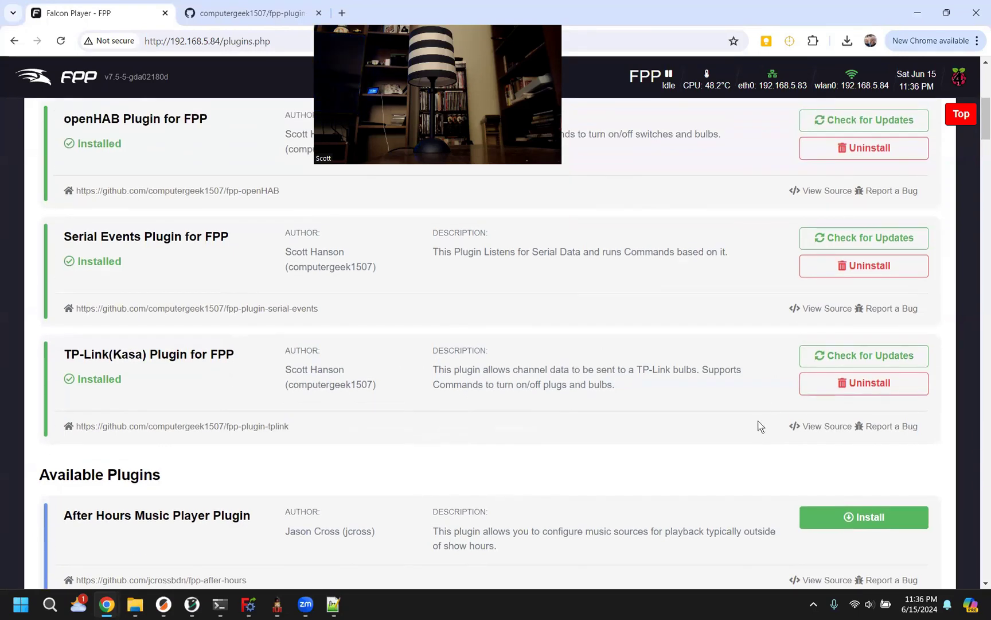
scroll(812, 401, "up", 6)
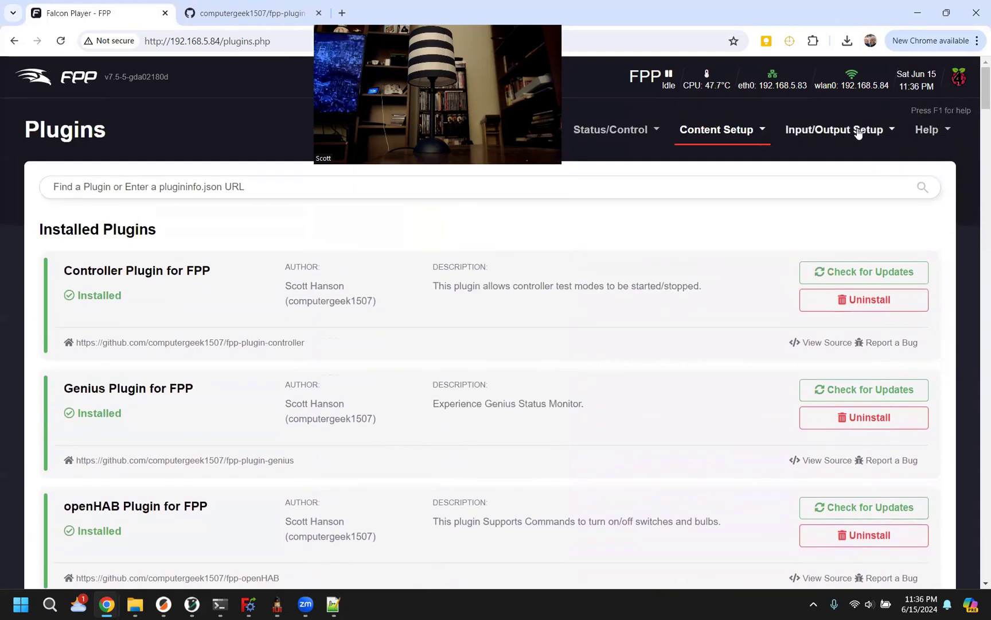
left_click(858, 132)
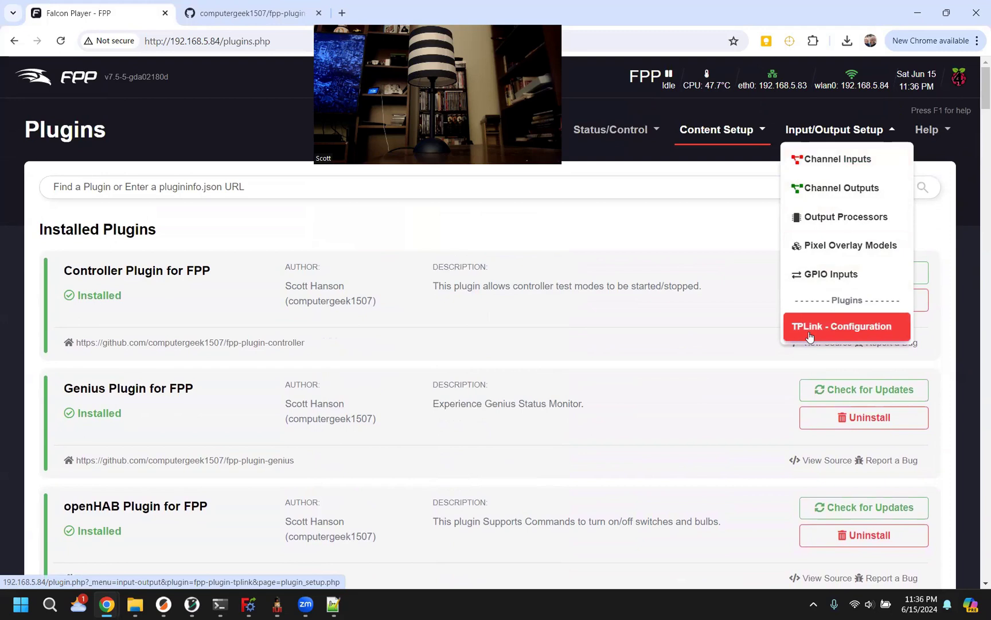
left_click(932, 130)
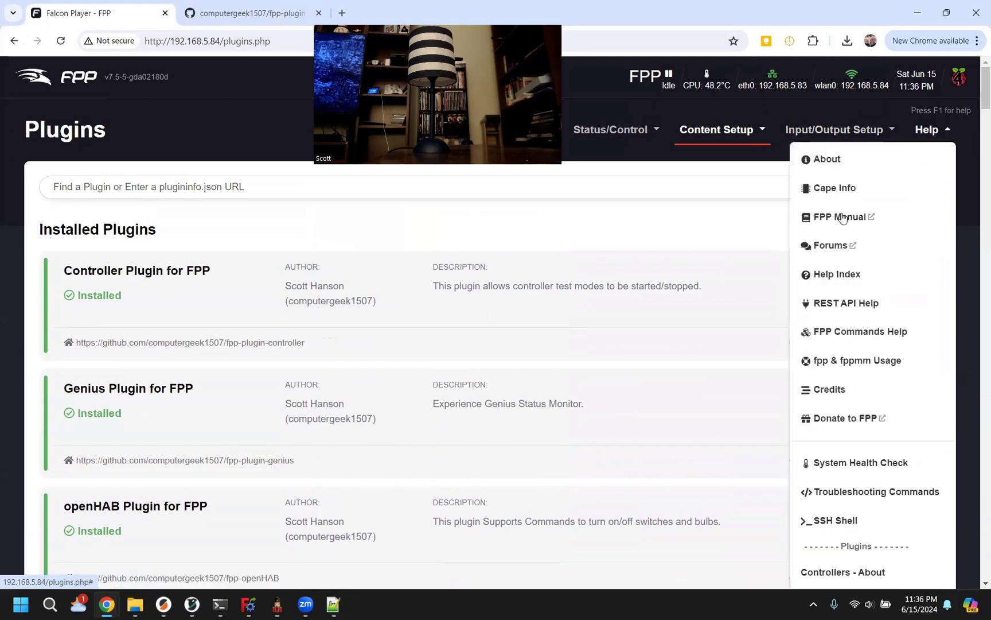
scroll(833, 494, "down", 2)
scroll(833, 494, "down", 1)
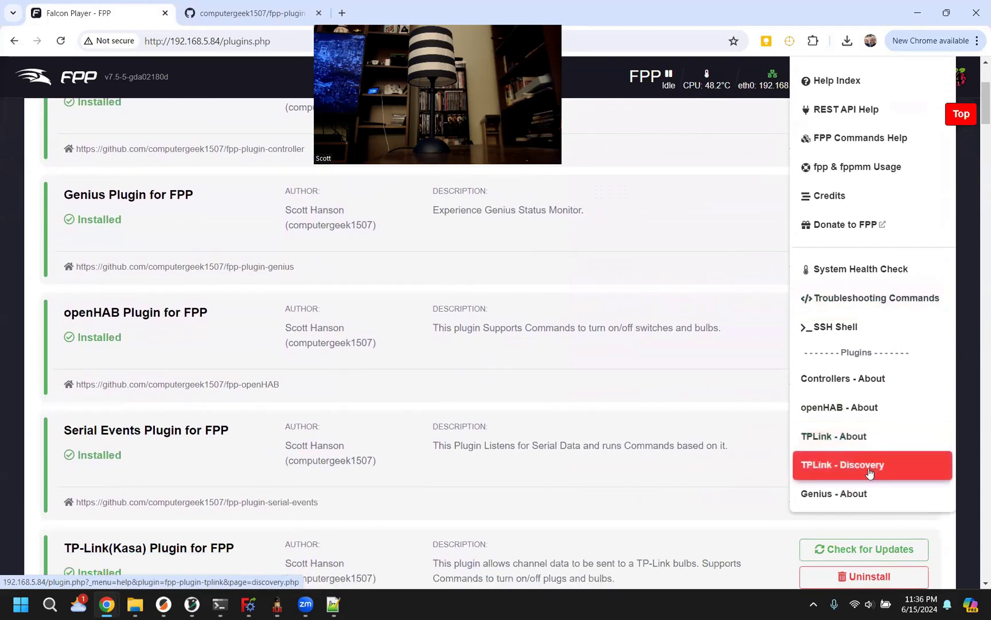
scroll(866, 464, "up", 3)
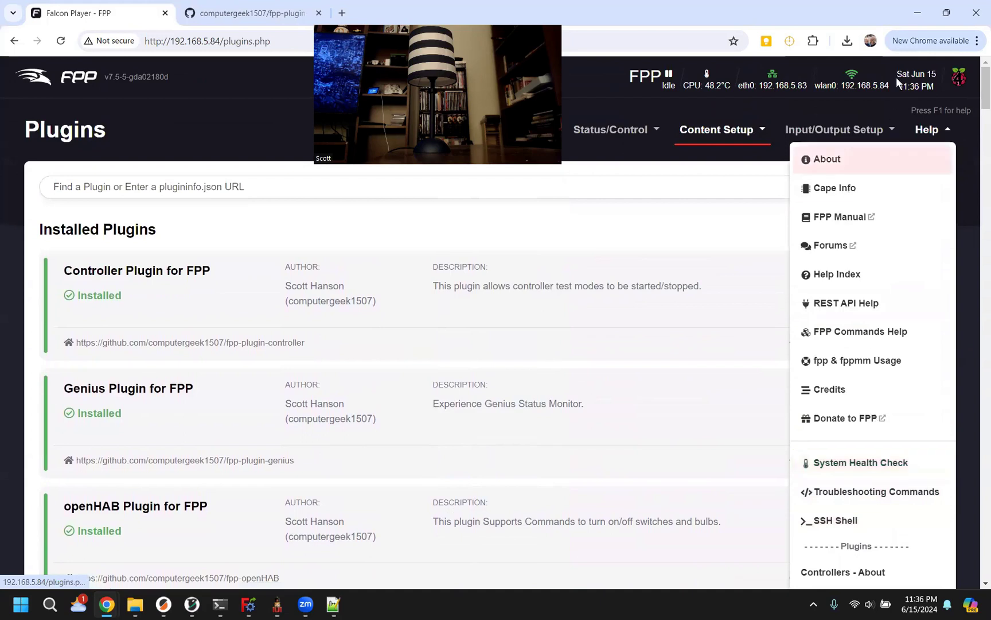
left_click(652, 226)
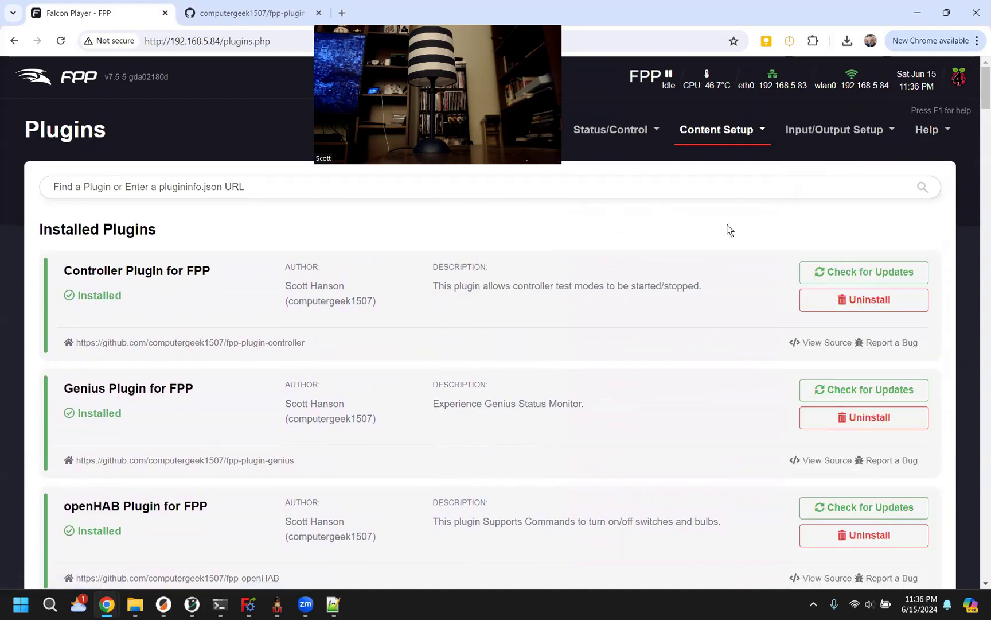
Reopen the Help menu and scroll down to the TPLink - Discovery entry.
scroll(555, 359, "down", 2)
scroll(585, 393, "up", 2)
scroll(587, 397, "down", 5)
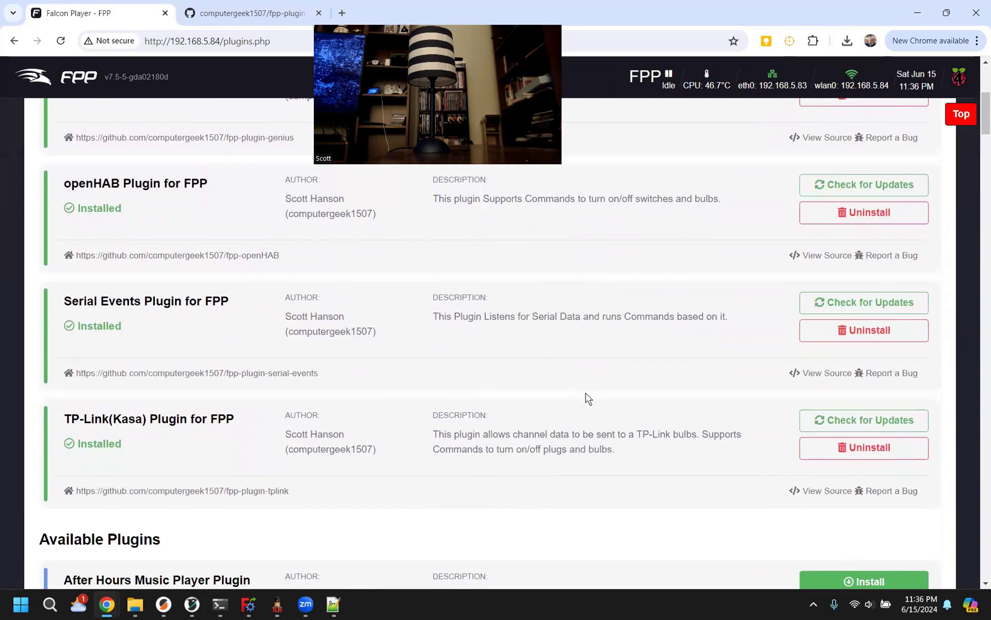
scroll(302, 418, "up", 5)
left_click(929, 130)
scroll(885, 230, "down", 3)
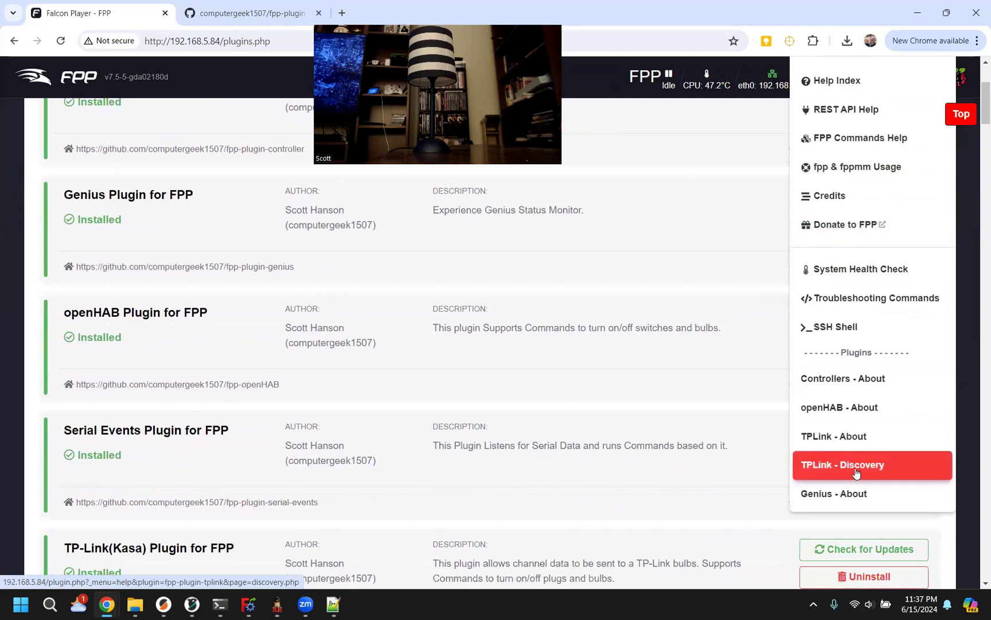
Open TPLink Discovery and inspect the Garage Loft device's name and IP address.
left_click(852, 465)
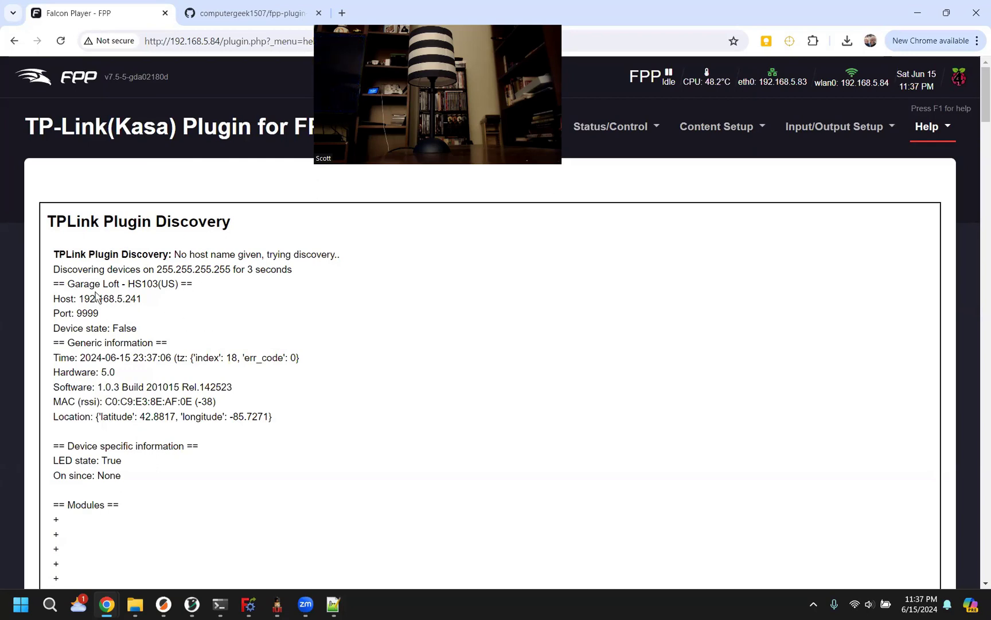
left_click_drag(69, 284, 119, 286)
left_click(132, 287)
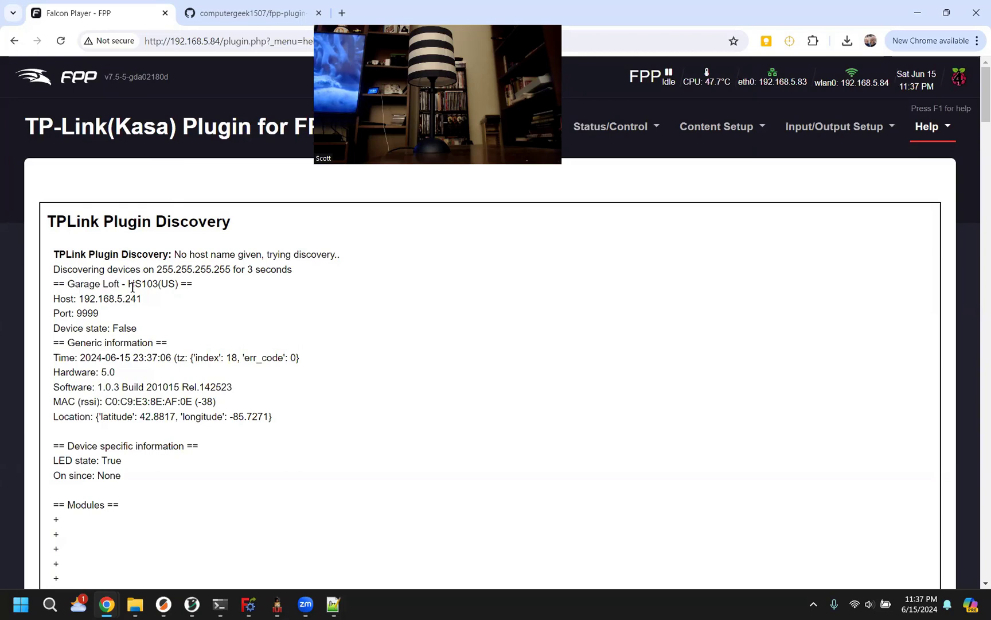
left_click_drag(122, 285, 138, 298)
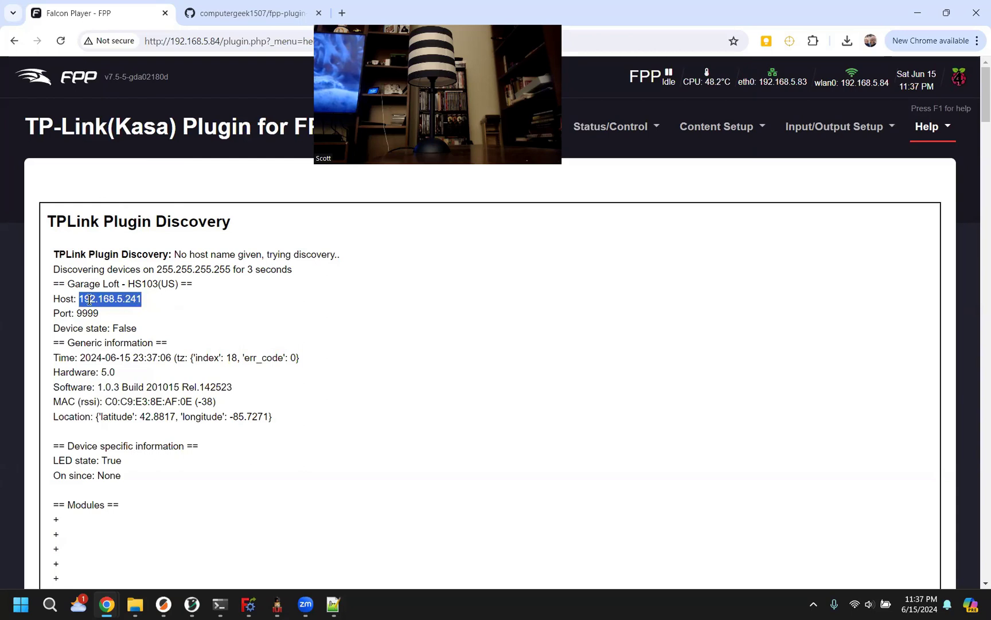
left_click_drag(85, 299, 148, 303)
left_click(155, 304)
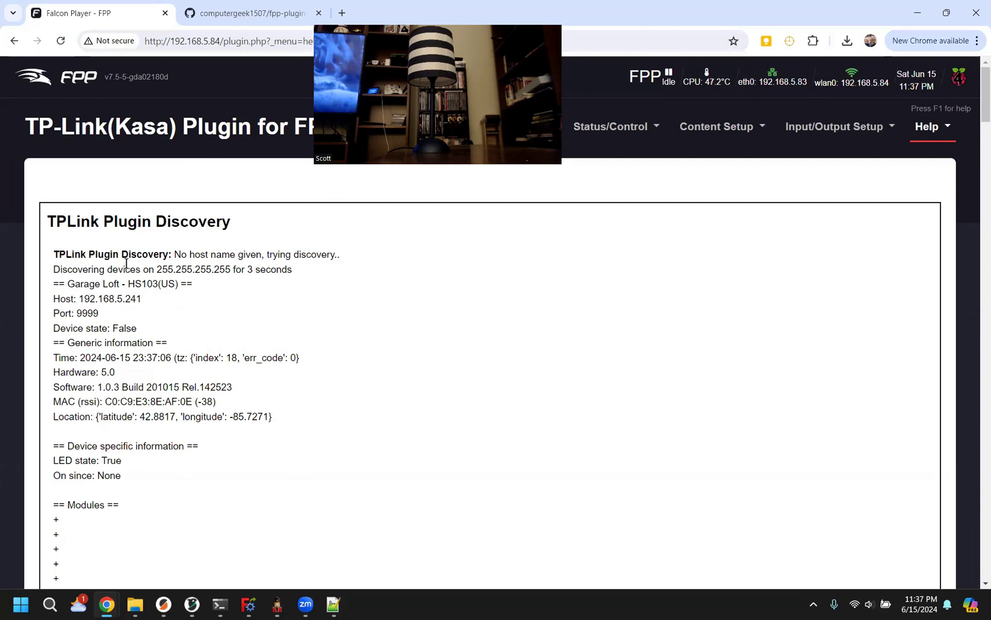
Note the HS103 model number and scroll through the discovered Kasa devices.
scroll(138, 284, "down", 2)
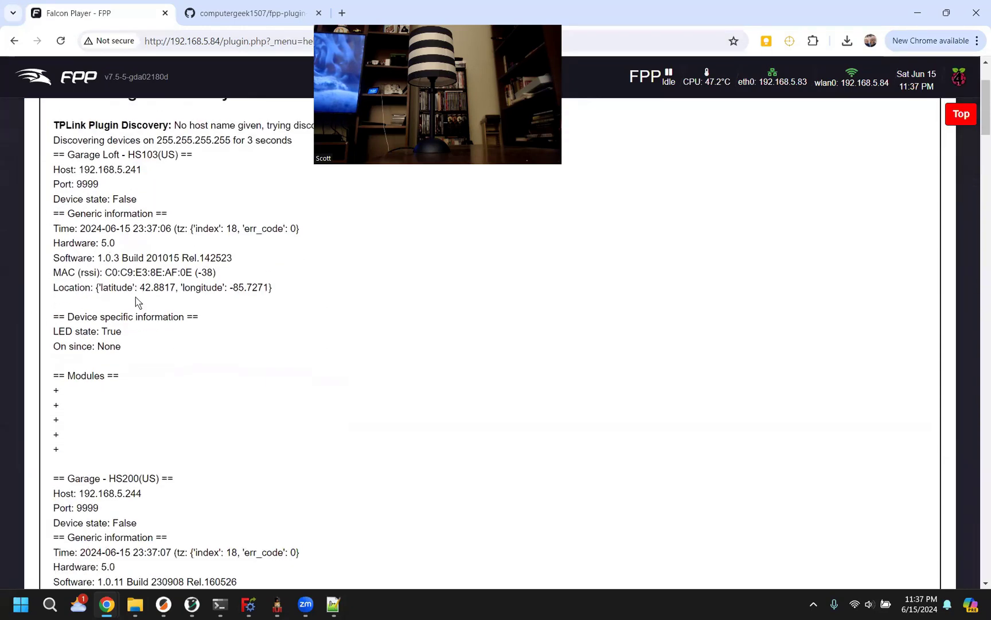
scroll(128, 298, "up", 2)
double_click(145, 282)
left_click(152, 294)
scroll(138, 321, "down", 4)
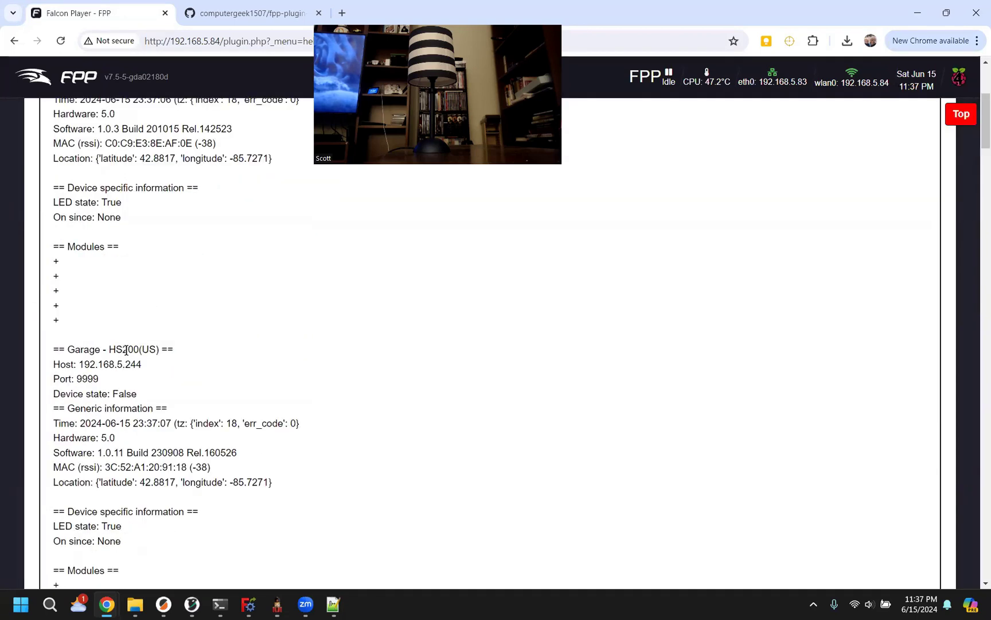
scroll(125, 362, "down", 1)
scroll(125, 284, "down", 3)
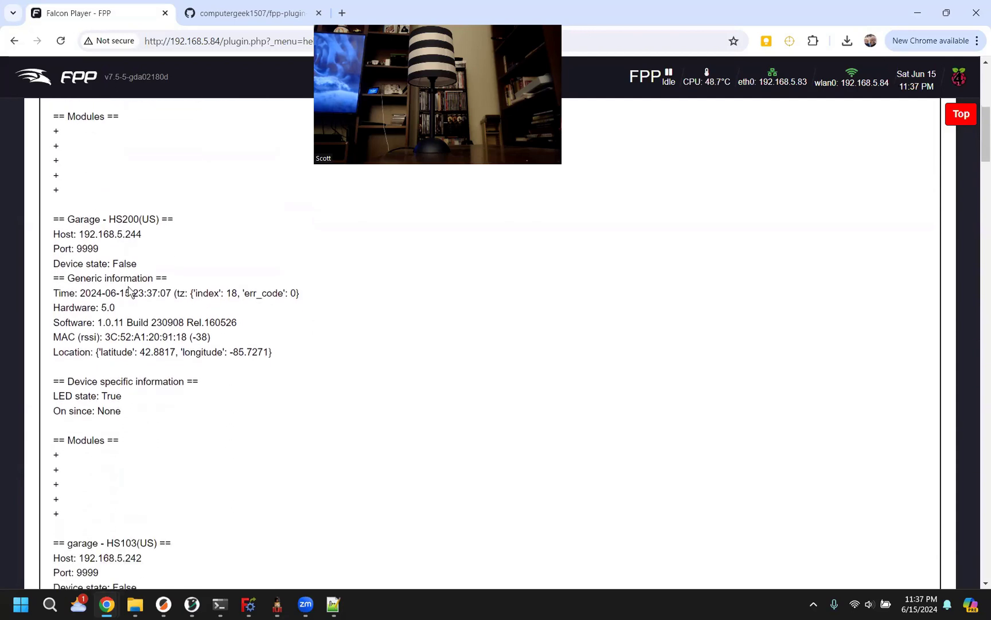
scroll(170, 286, "down", 5)
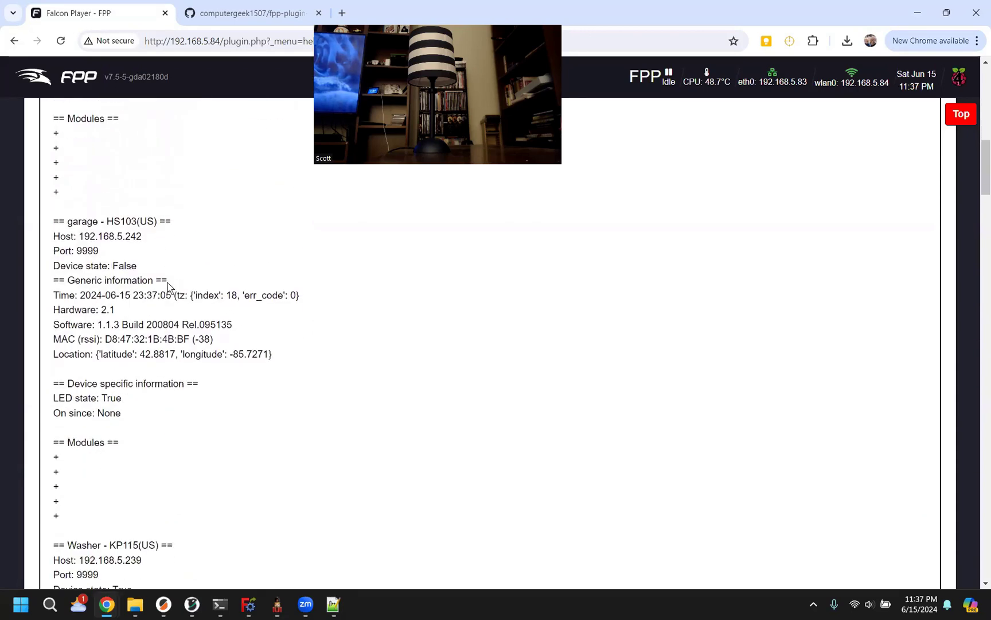
scroll(170, 288, "down", 6)
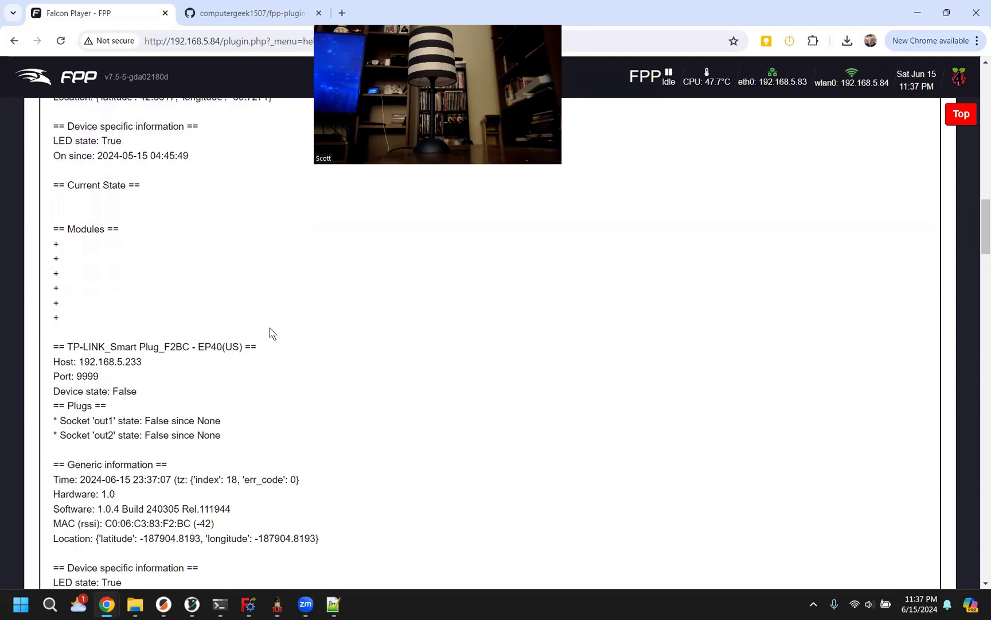
scroll(268, 376, "down", 1)
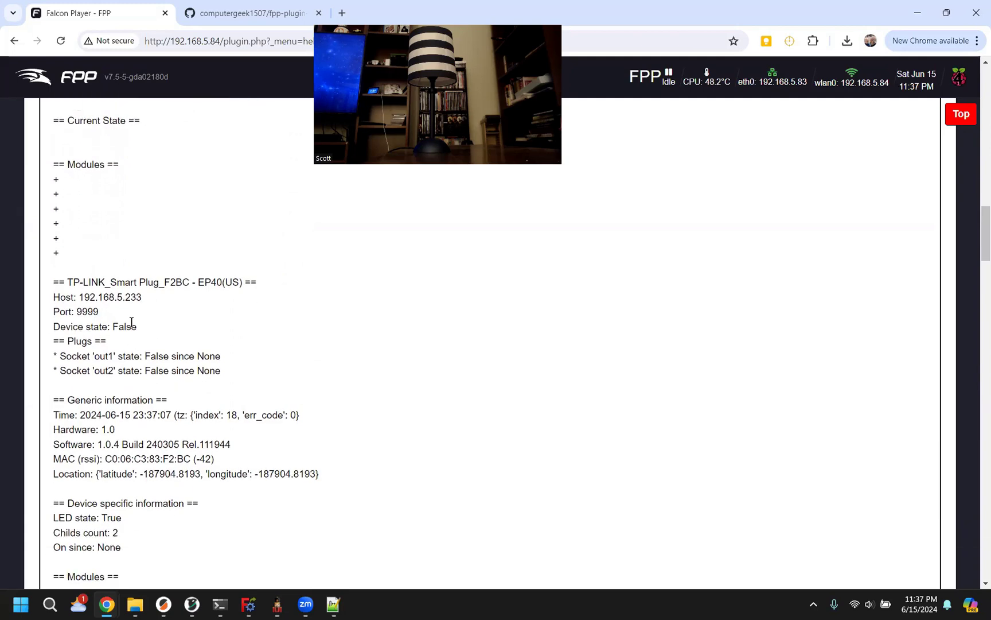
Copy the EP40 smart plug's IP address 192.168.5.233 and scroll back to the top.
left_click_drag(142, 296, 78, 299)
right_click(96, 308)
left_click(107, 315)
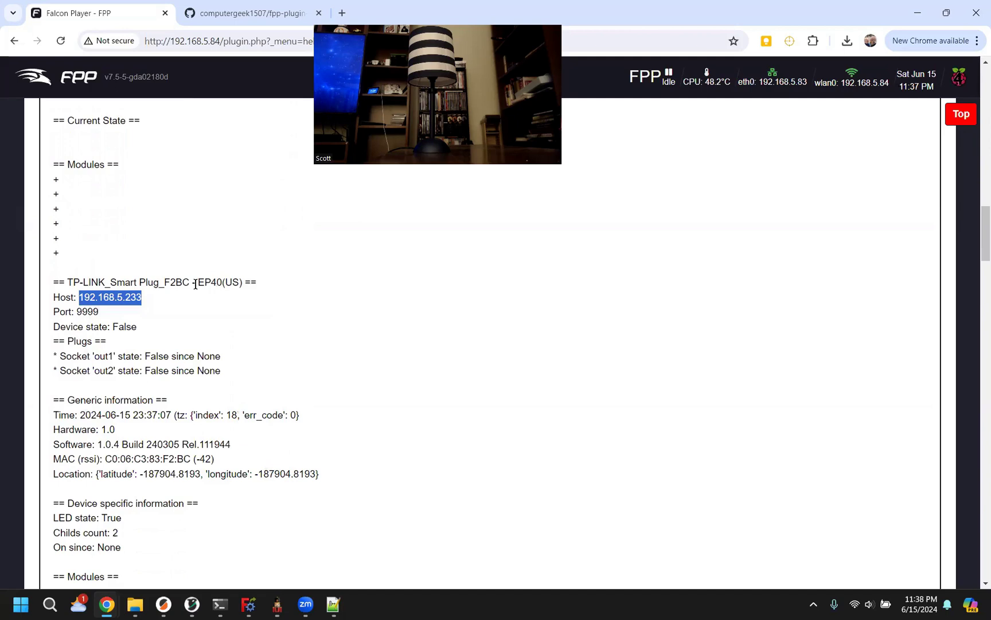
left_click_drag(198, 283, 222, 283)
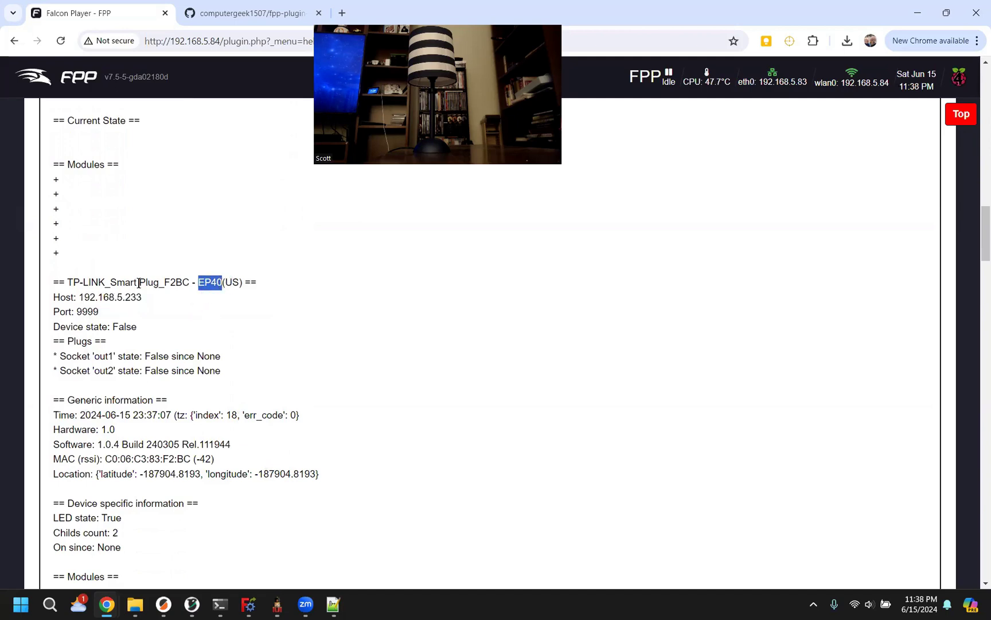
left_click(105, 355)
scroll(128, 388, "down", 1)
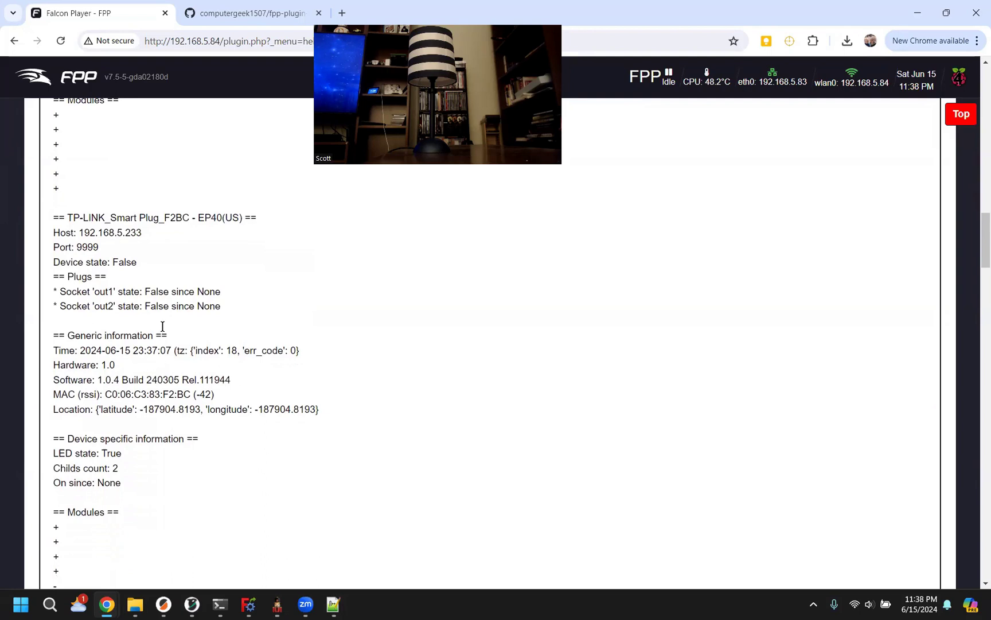
scroll(223, 327, "up", 15)
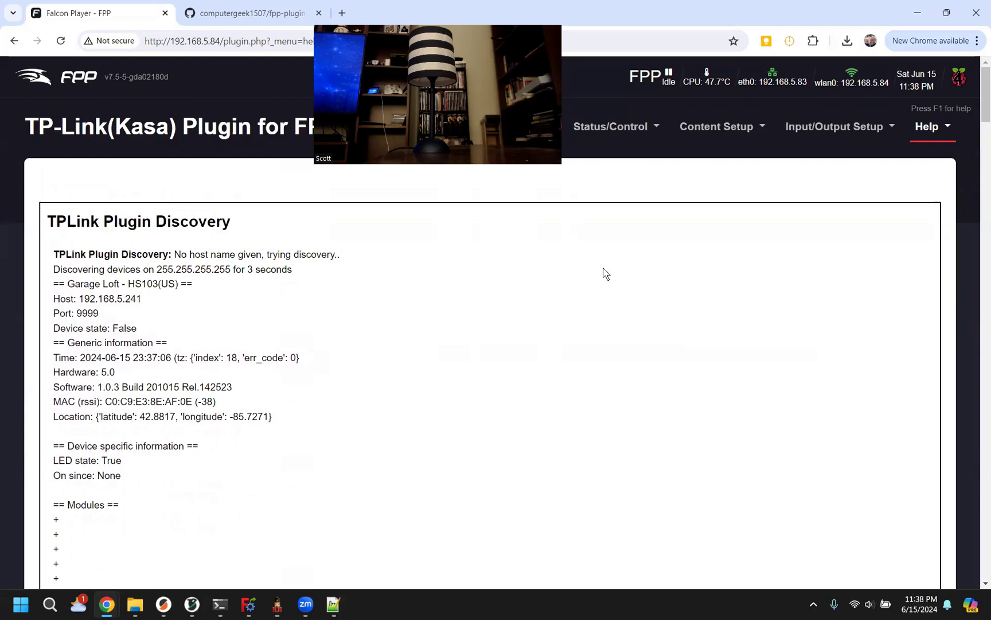
Add a new command preset under Command Presets using the TPLink Set Switch command.
left_click(636, 127)
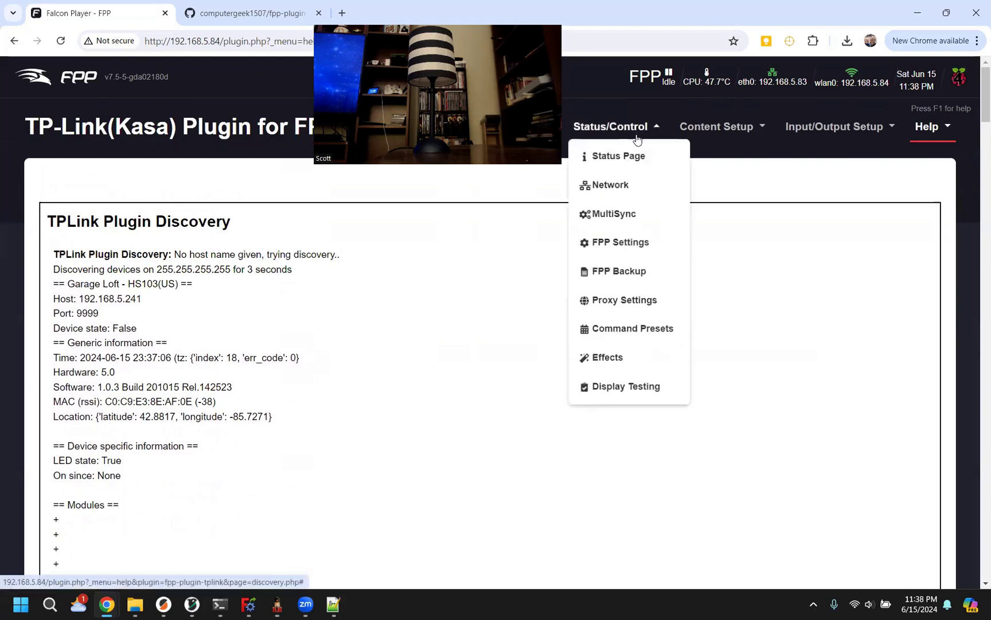
left_click(645, 331)
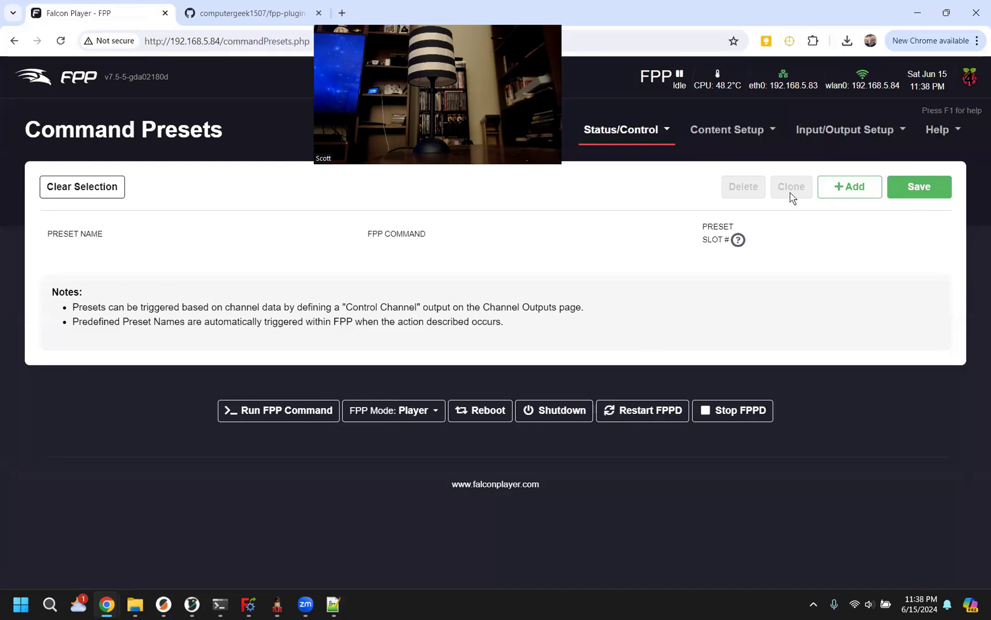
left_click(644, 132)
left_click(842, 185)
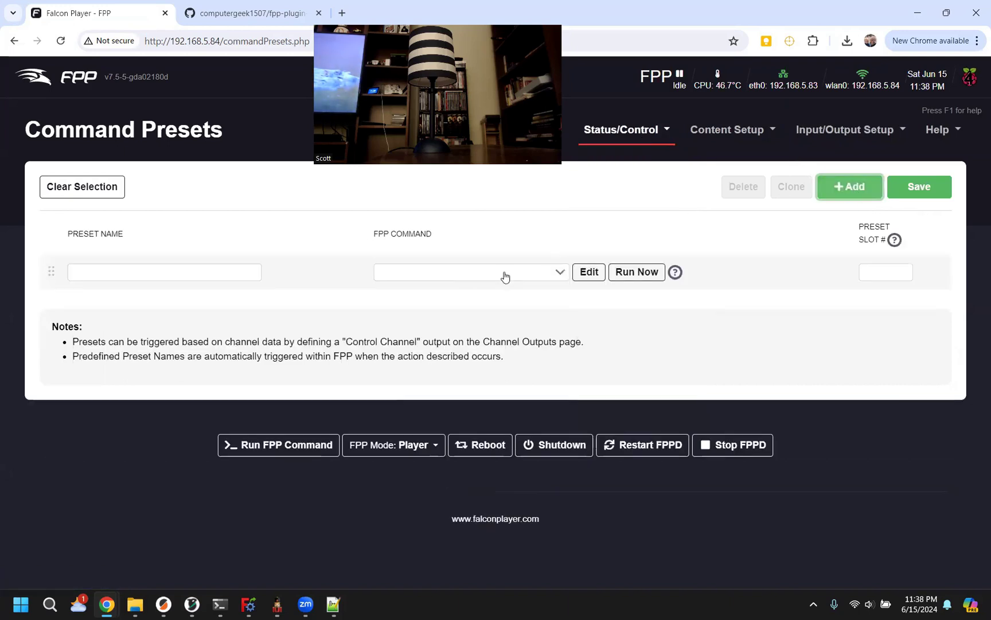
left_click(558, 272)
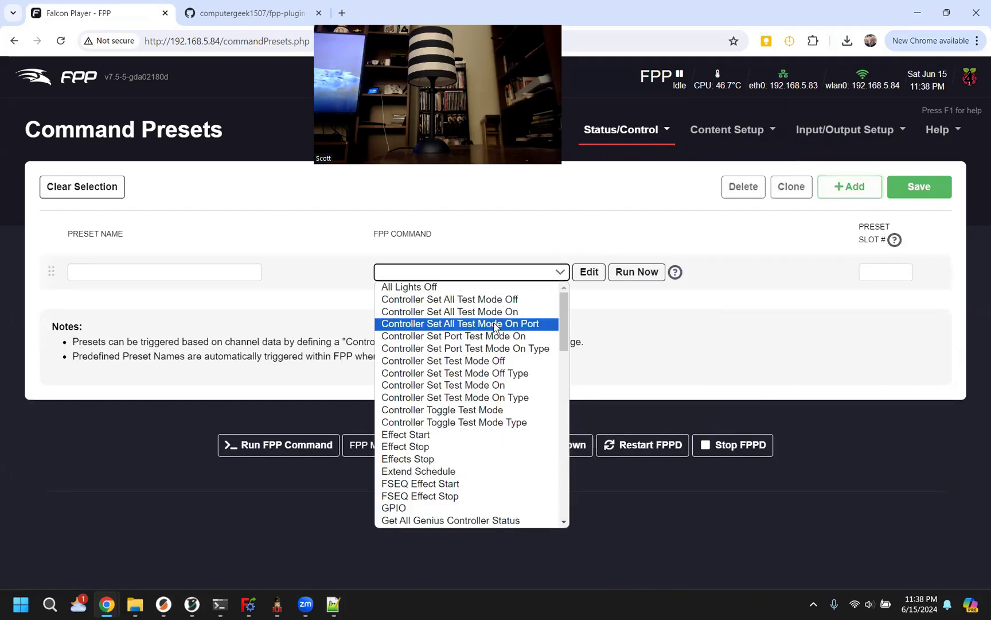
left_click_drag(563, 316, 571, 456)
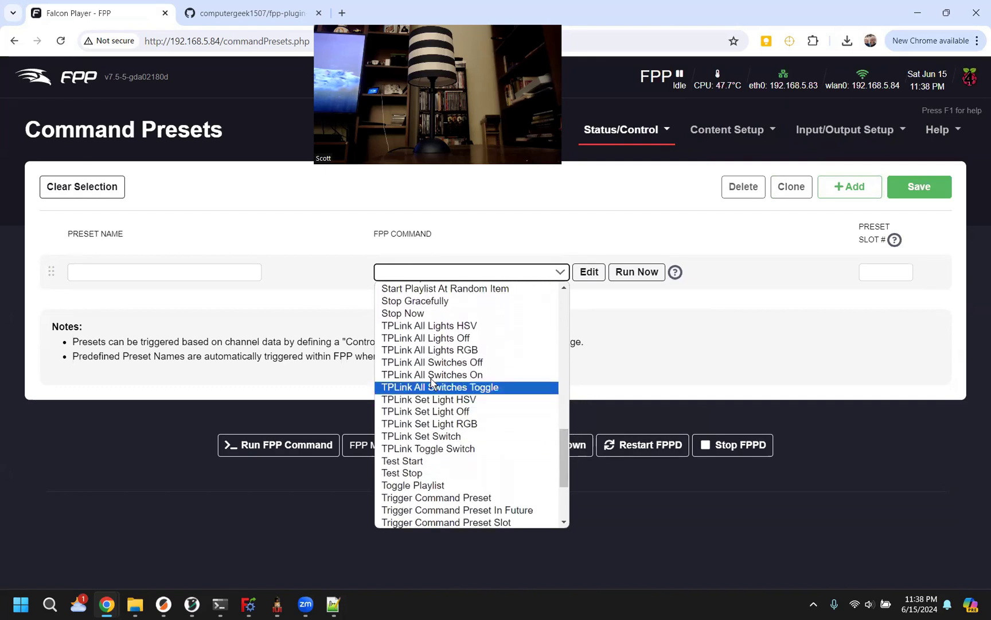
left_click(443, 437)
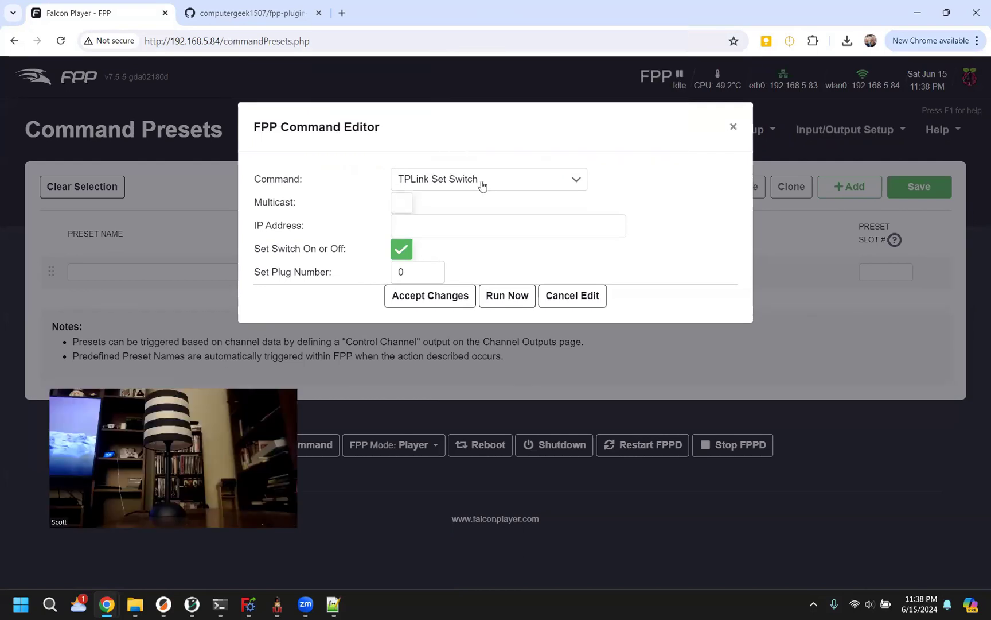
Paste IP address 192.168.5.233 and set Plug Number to 1.
left_click(440, 230)
right_click(440, 232)
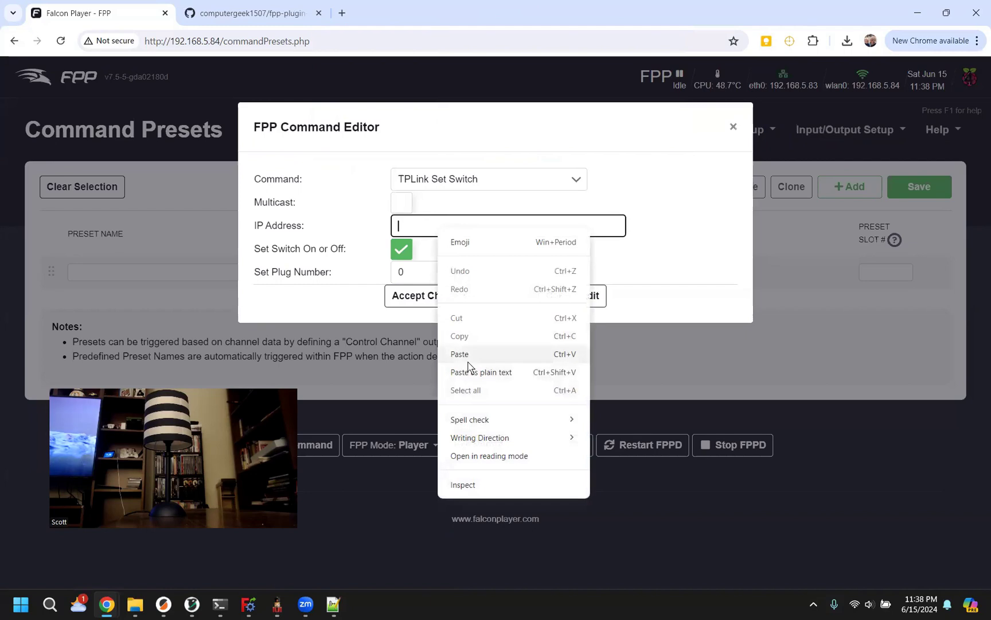
left_click(468, 356)
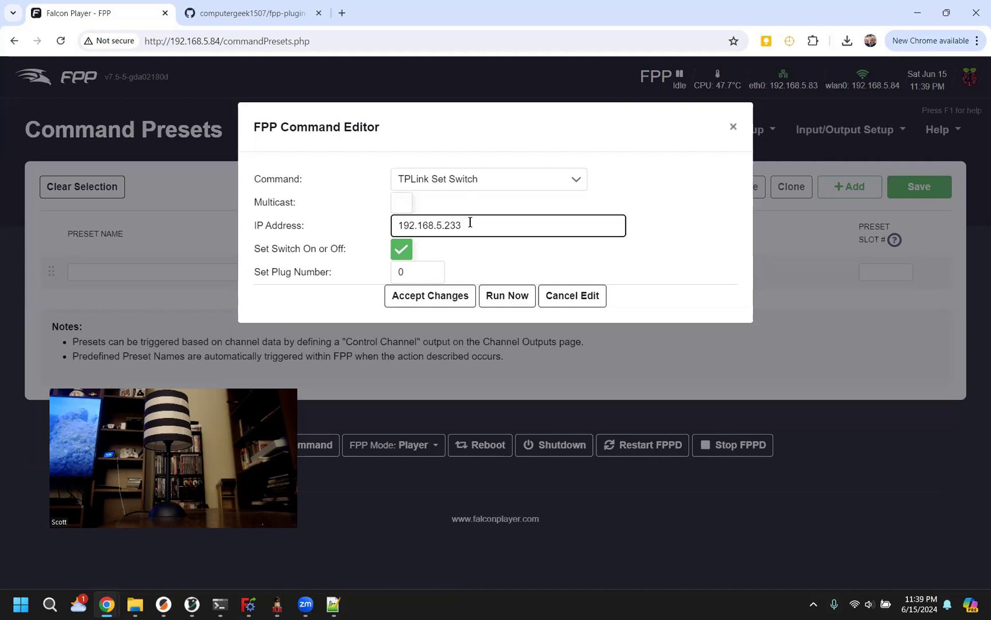
left_click(440, 269)
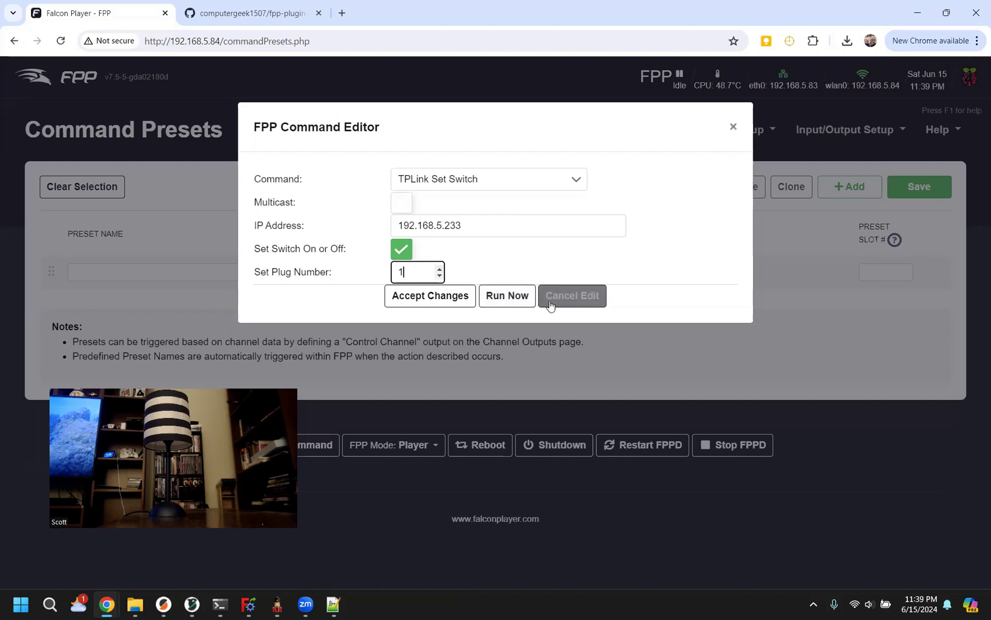
Run the command to switch the lamp on, then off, and close the editor.
left_click(513, 297)
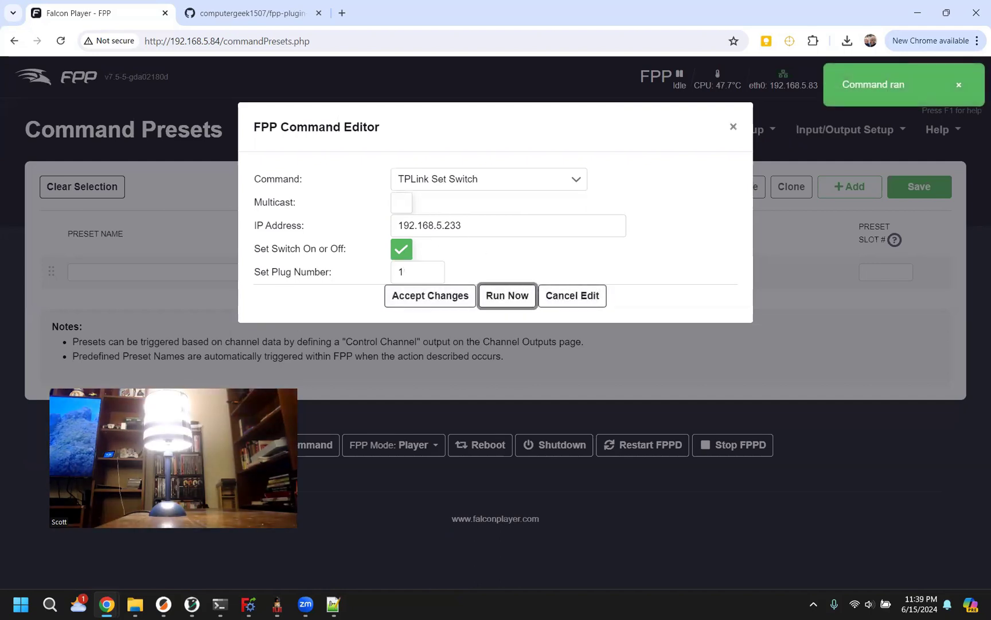
left_click(393, 244)
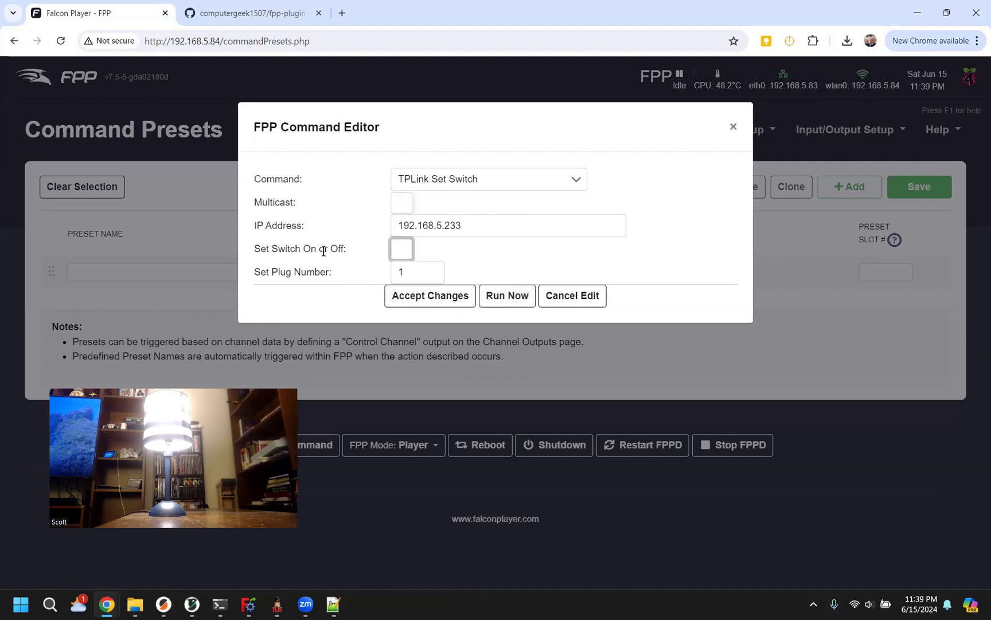
left_click(515, 296)
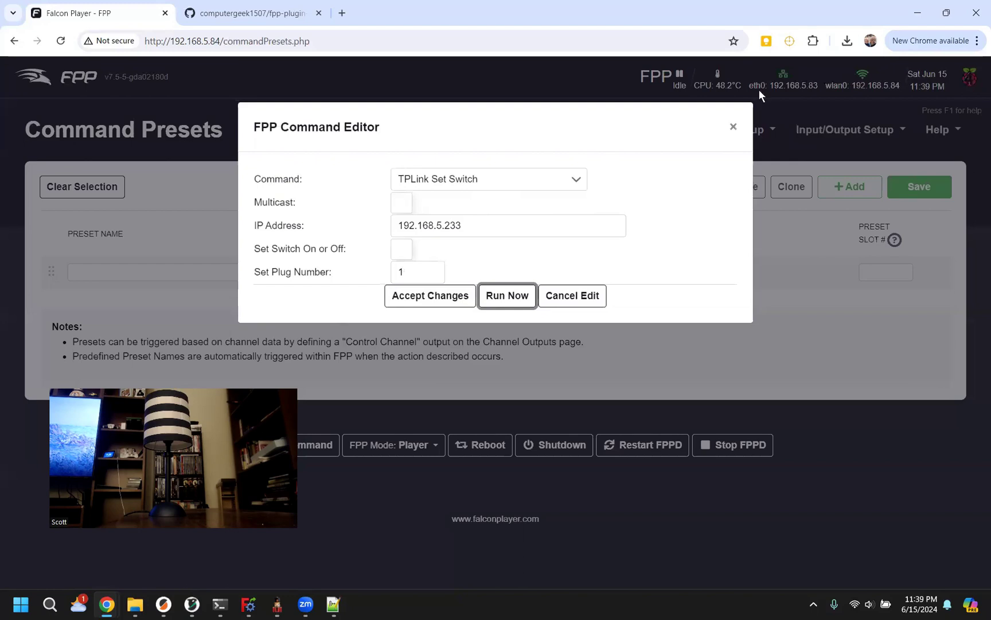
left_click(734, 127)
mouse_move(742, 130)
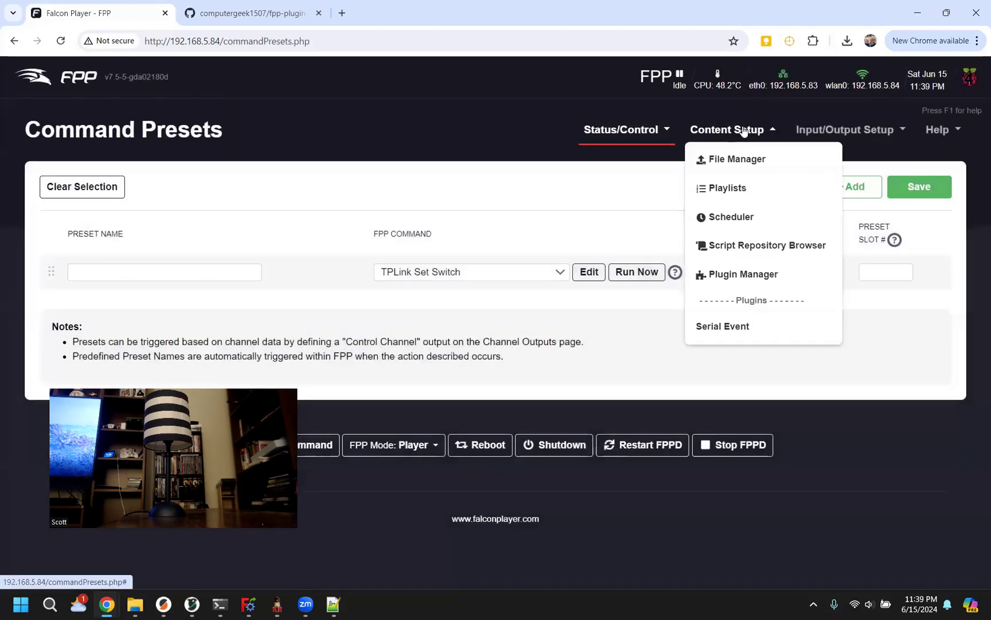
Create a new playlist named 'test' on the Playlists page.
left_click(738, 195)
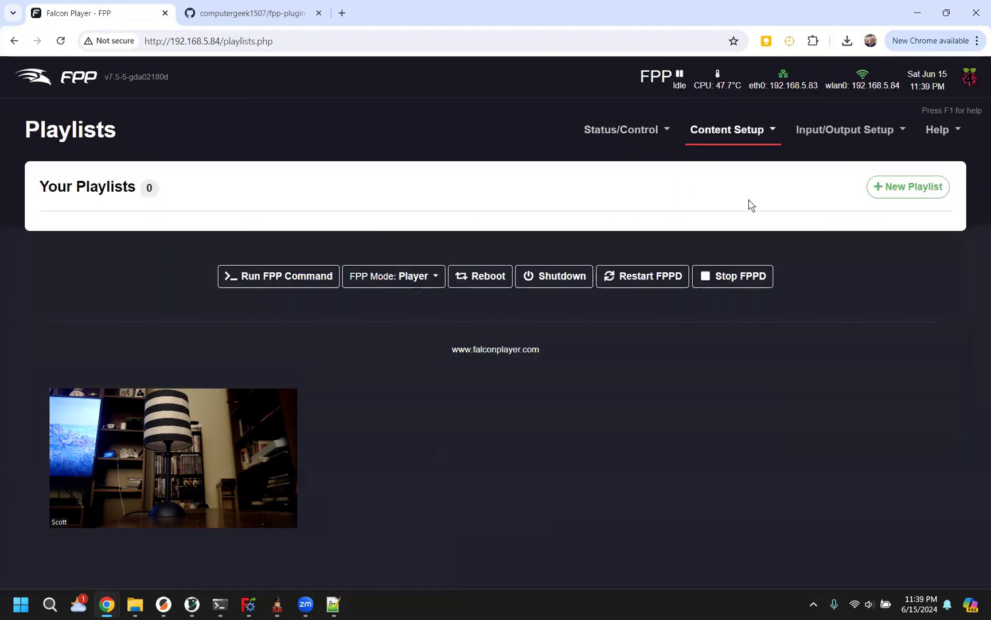
left_click(909, 187)
left_click(465, 193)
left_click(409, 228)
left_click(585, 360)
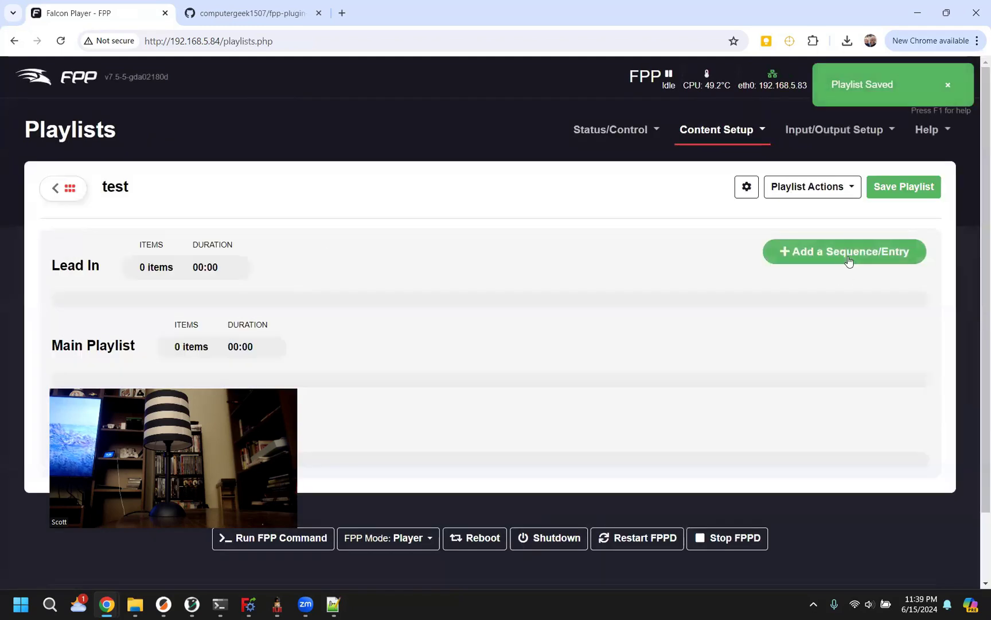
Start a new FPP Command entry using TPLink Set Switch.
left_click(849, 256)
left_click(147, 180)
left_click(150, 224)
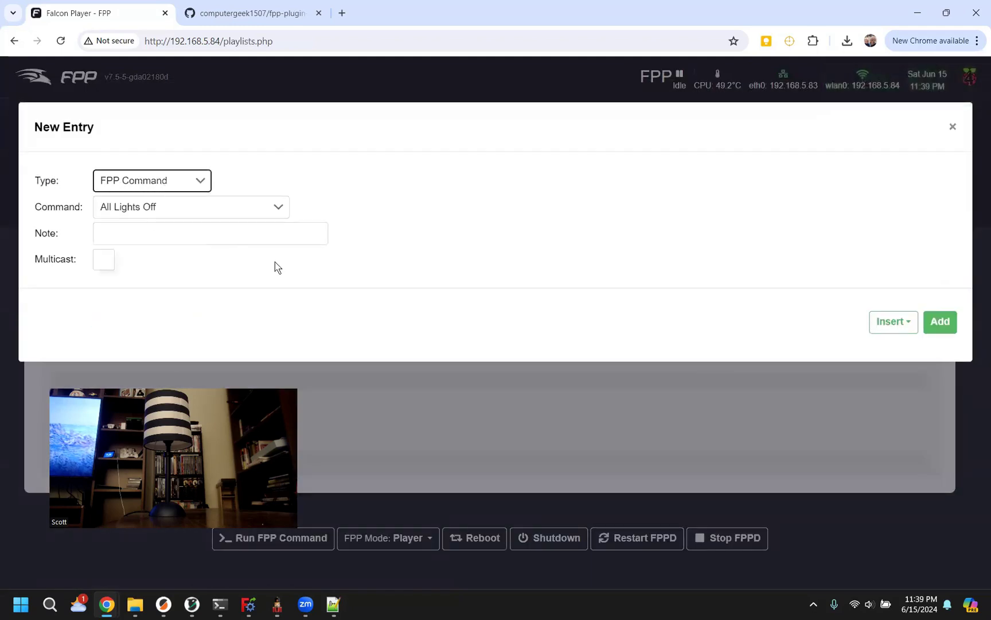
left_click(180, 209)
scroll(250, 276, "down", 5)
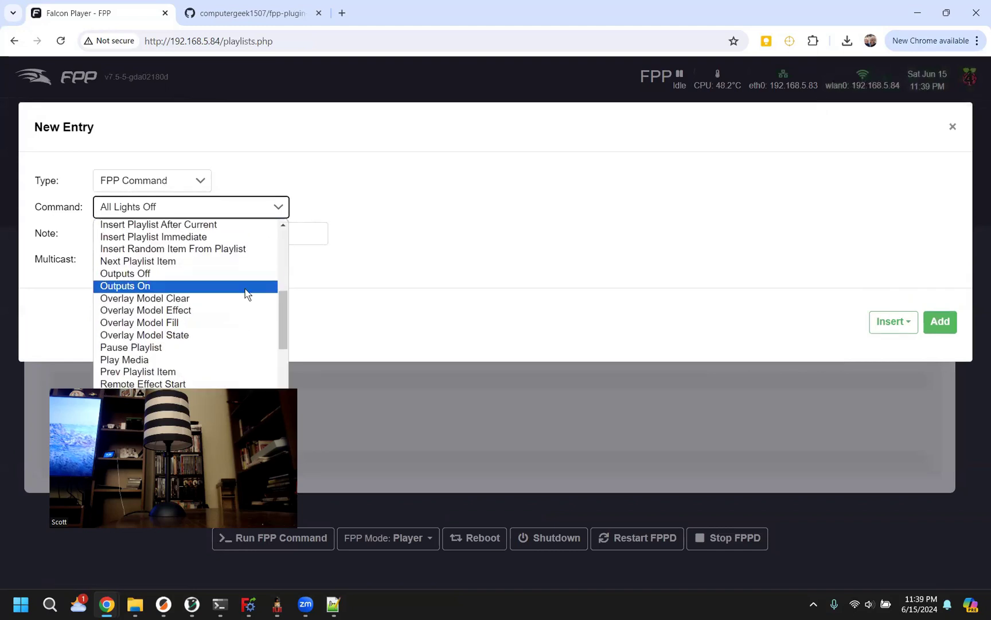
scroll(248, 284, "down", 3)
scroll(241, 304, "down", 4)
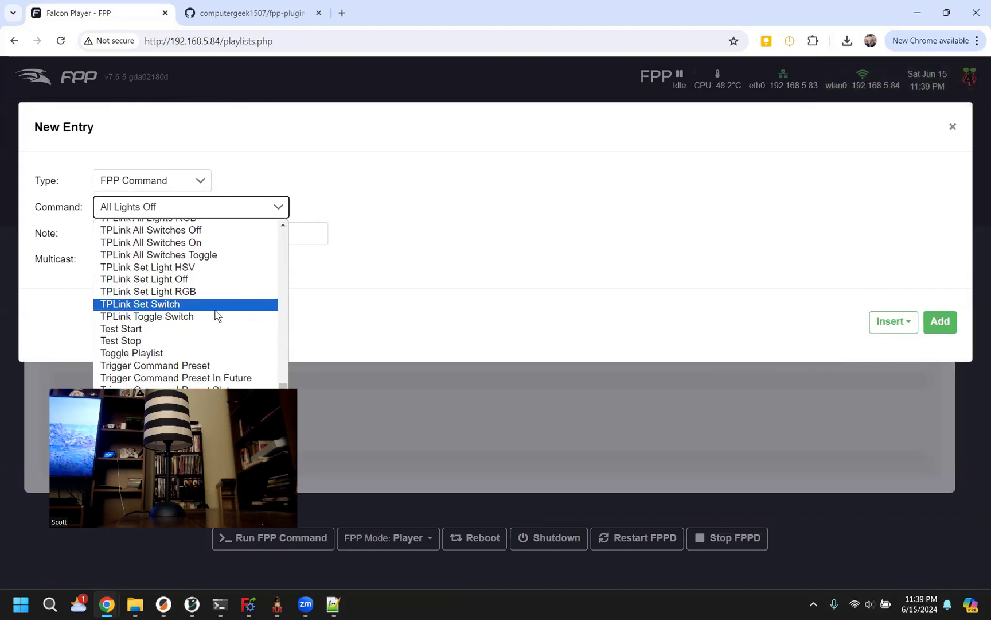
left_click(211, 306)
Fill in IP 192.168.5.233 and plug 1, and add the switch-on entry.
left_click(178, 235)
left_click(176, 283)
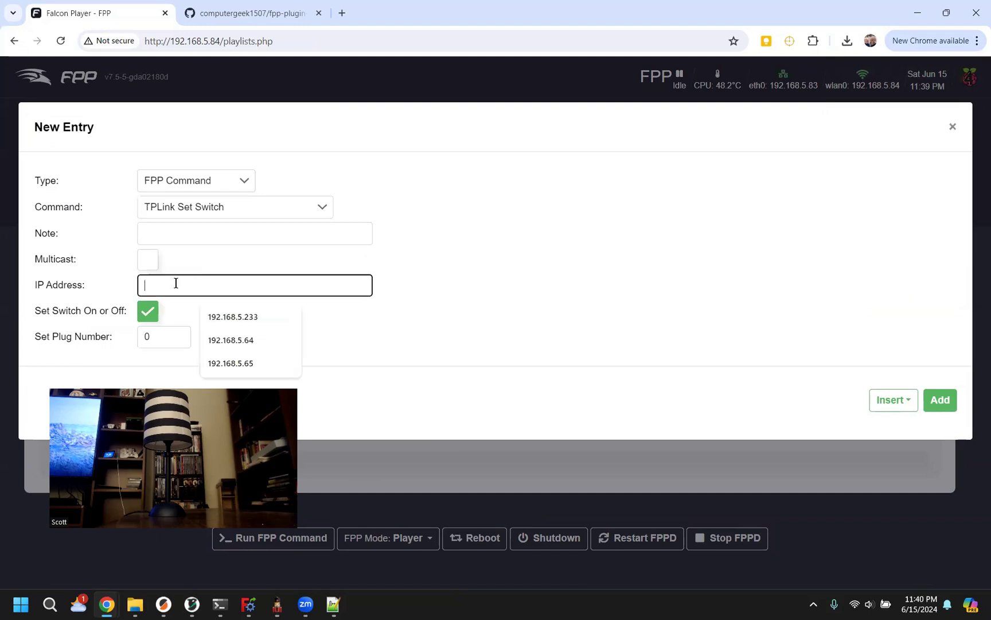
left_click(232, 317)
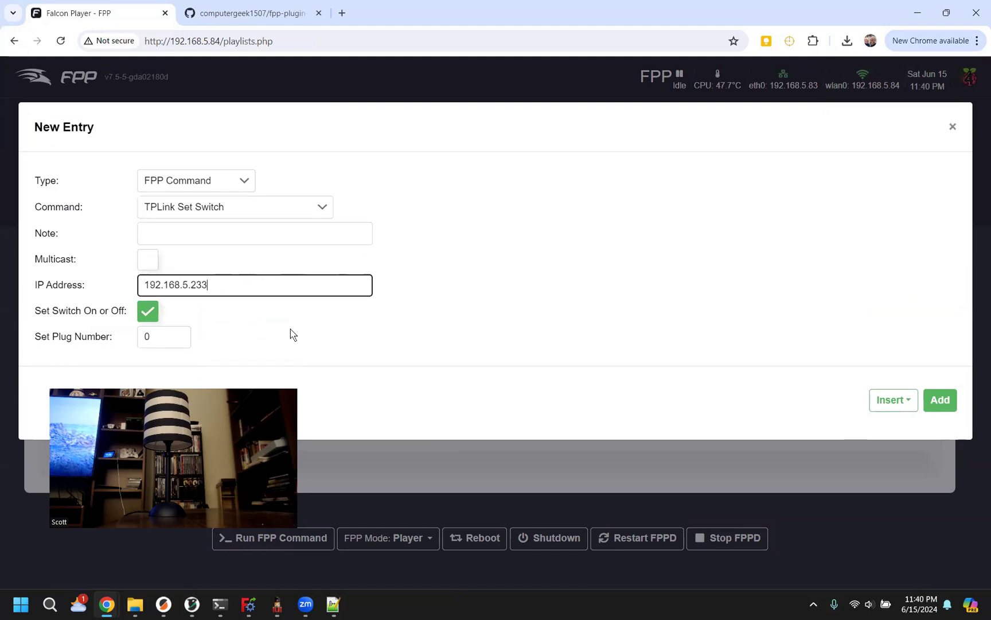
left_click(186, 333)
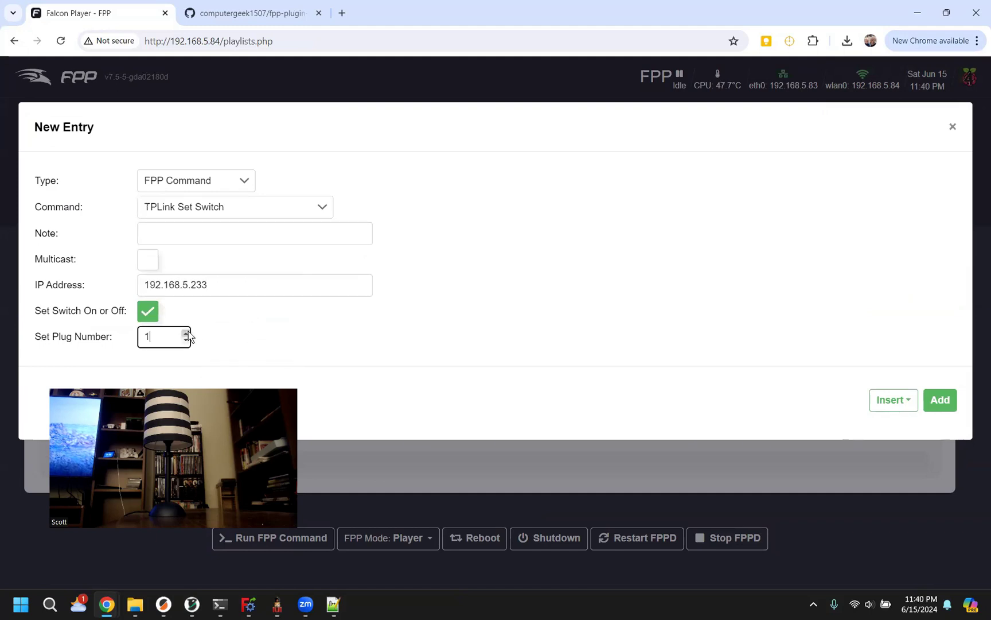
left_click(949, 405)
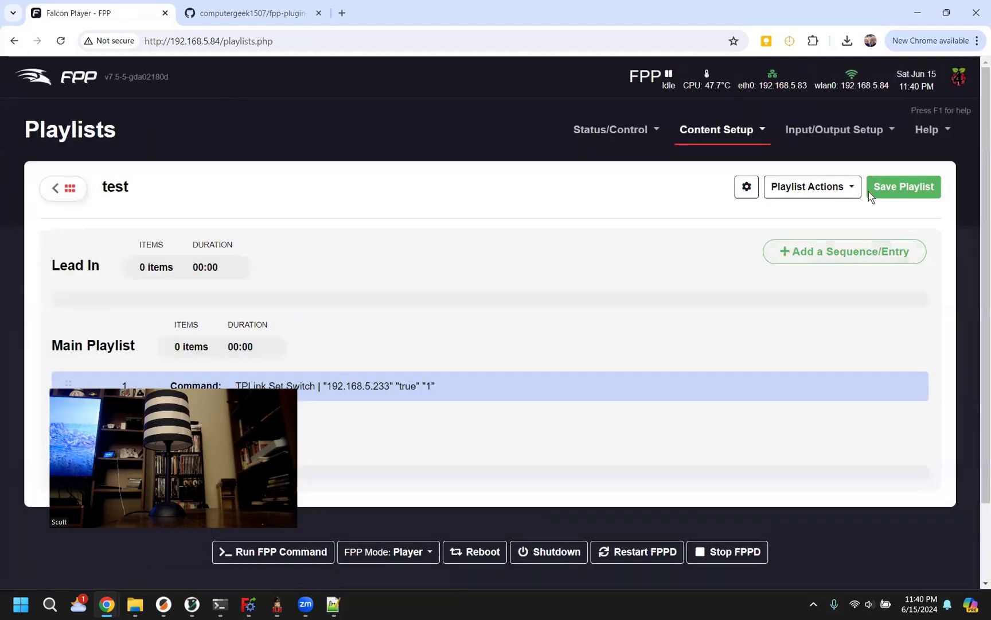
Add a 1-second pause entry to the test playlist.
left_click(842, 259)
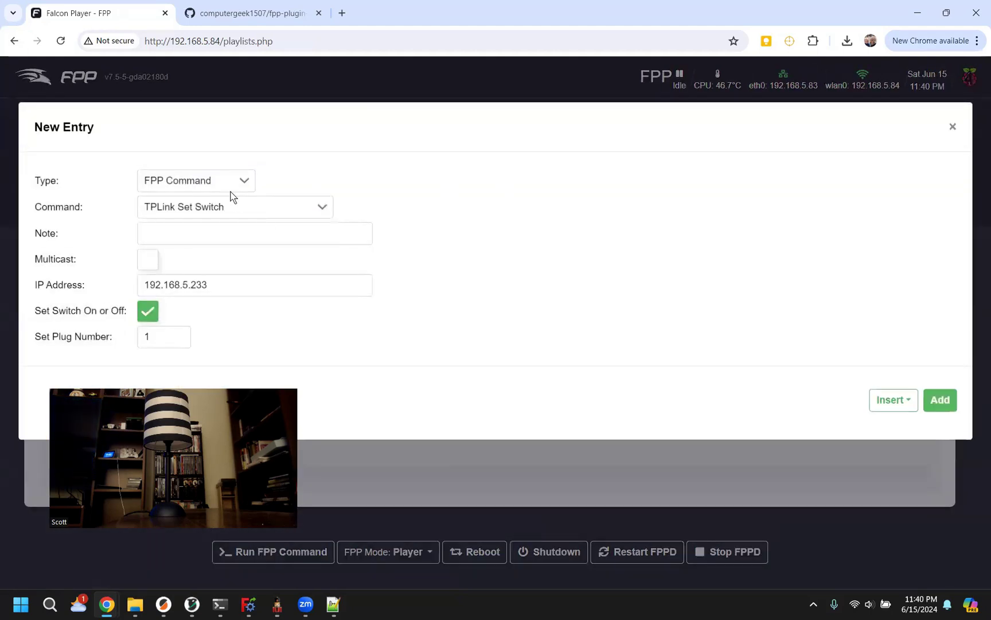
left_click(222, 183)
left_click(181, 261)
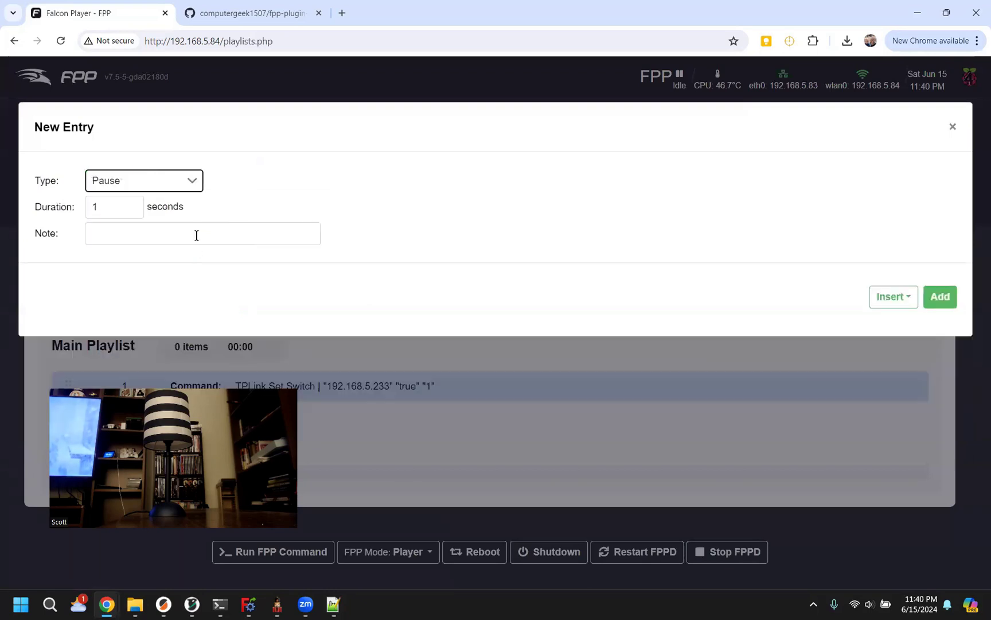
left_click(940, 296)
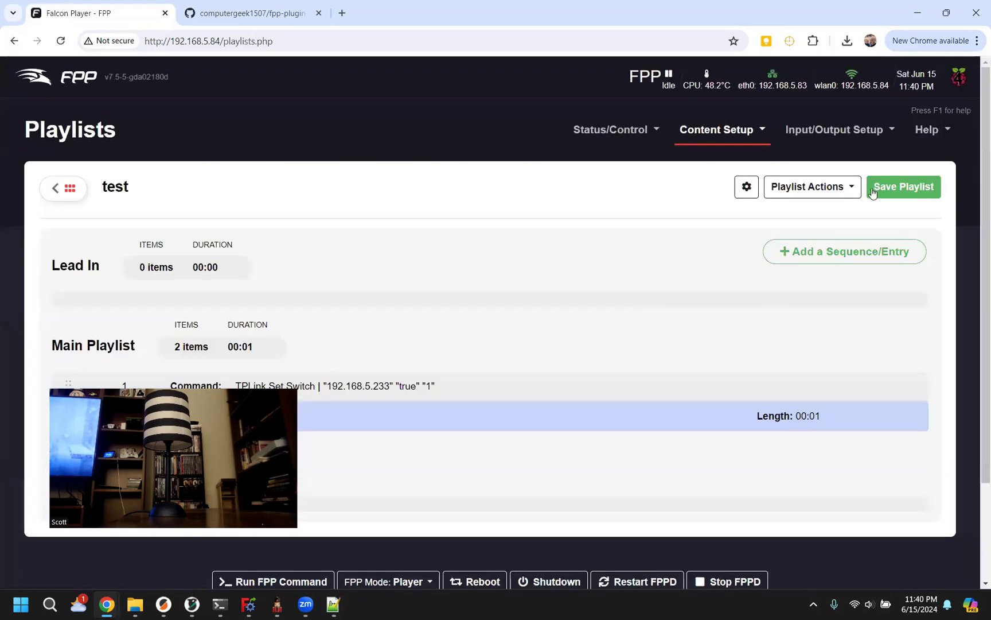
Add a third FPP Command entry using TPLink Set Switch.
left_click(804, 245)
left_click(174, 181)
left_click(167, 222)
left_click(208, 216)
scroll(261, 281, "down", 4)
scroll(260, 291, "up", 4)
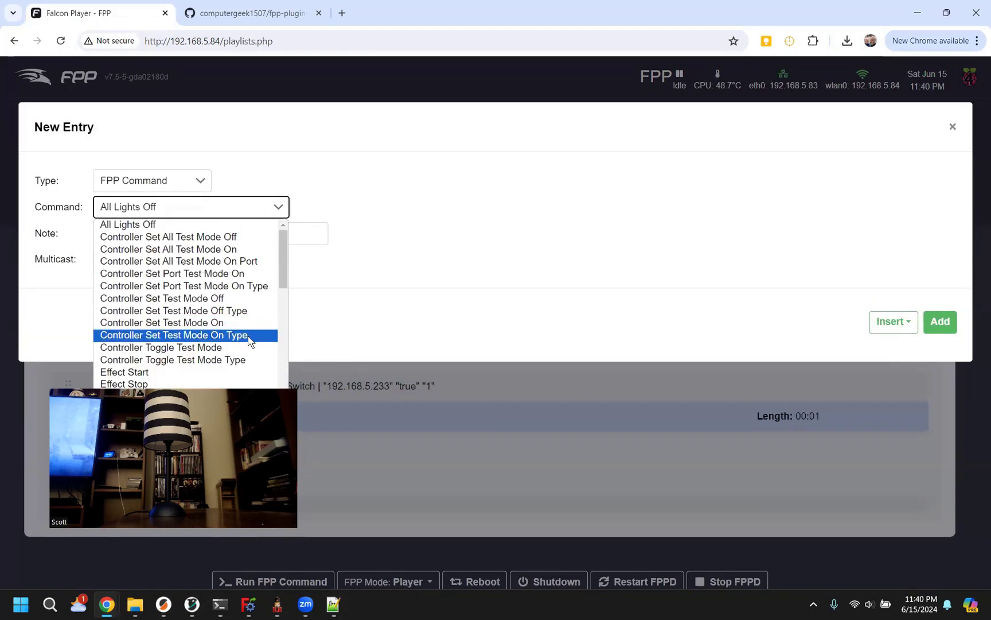
scroll(239, 348, "down", 10)
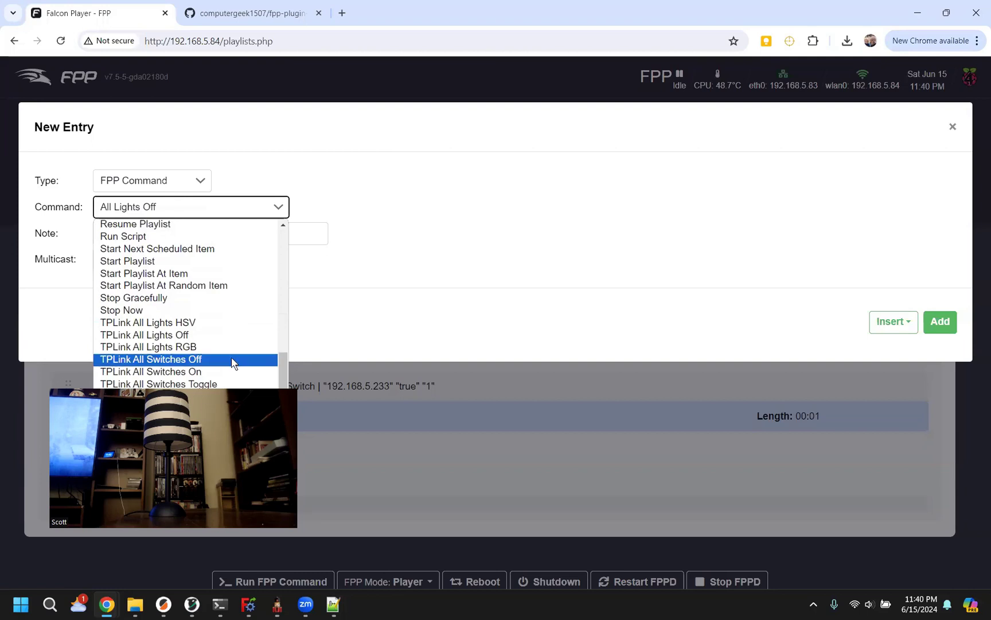
scroll(232, 361, "down", 1)
left_click(214, 307)
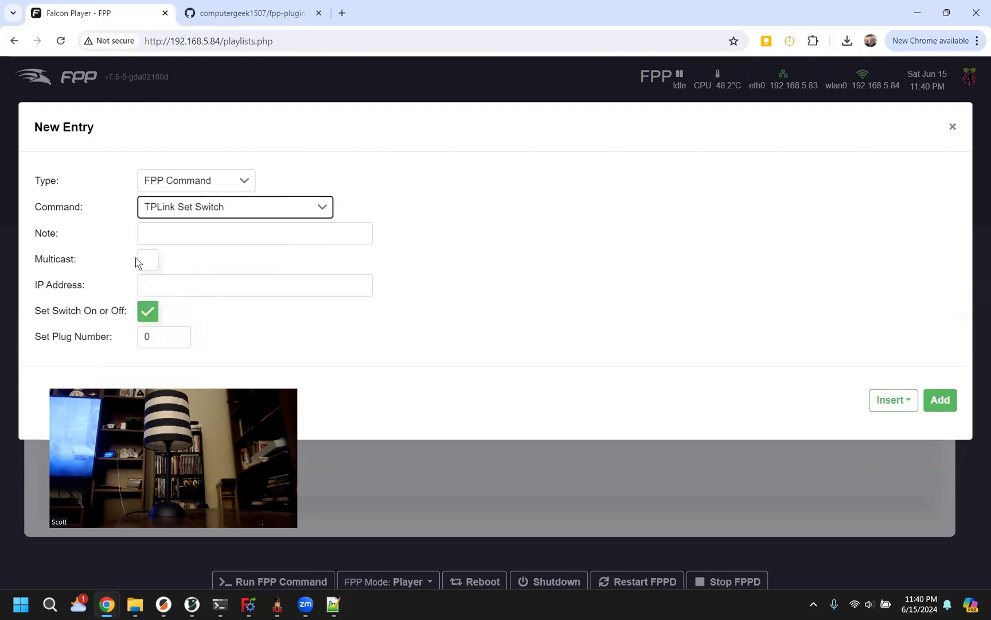
Set the switch to off with IP 192.168.5.233 and add the entry.
left_click(148, 315)
left_click(172, 282)
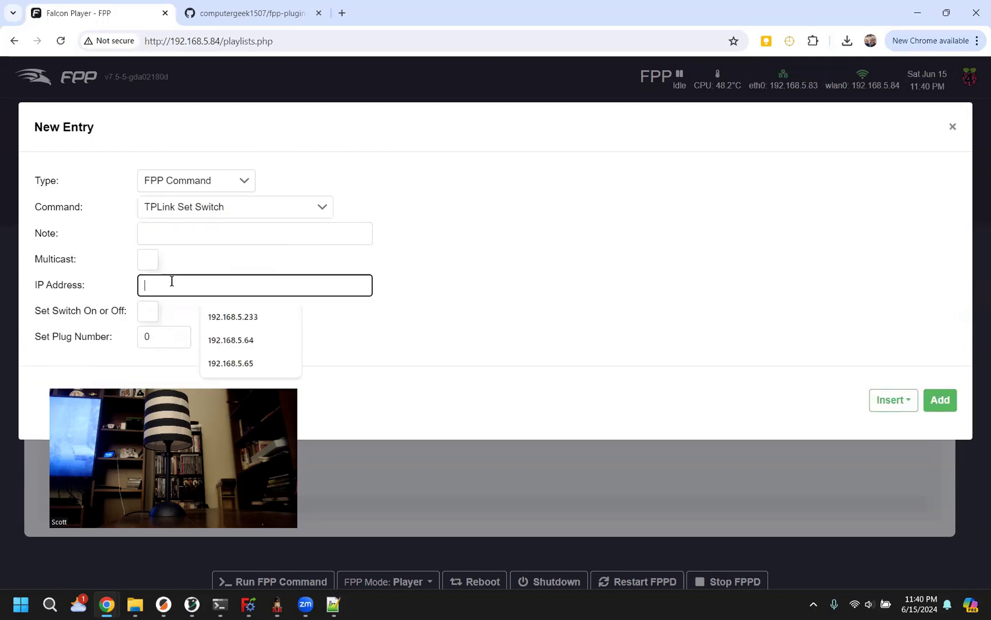
left_click(233, 317)
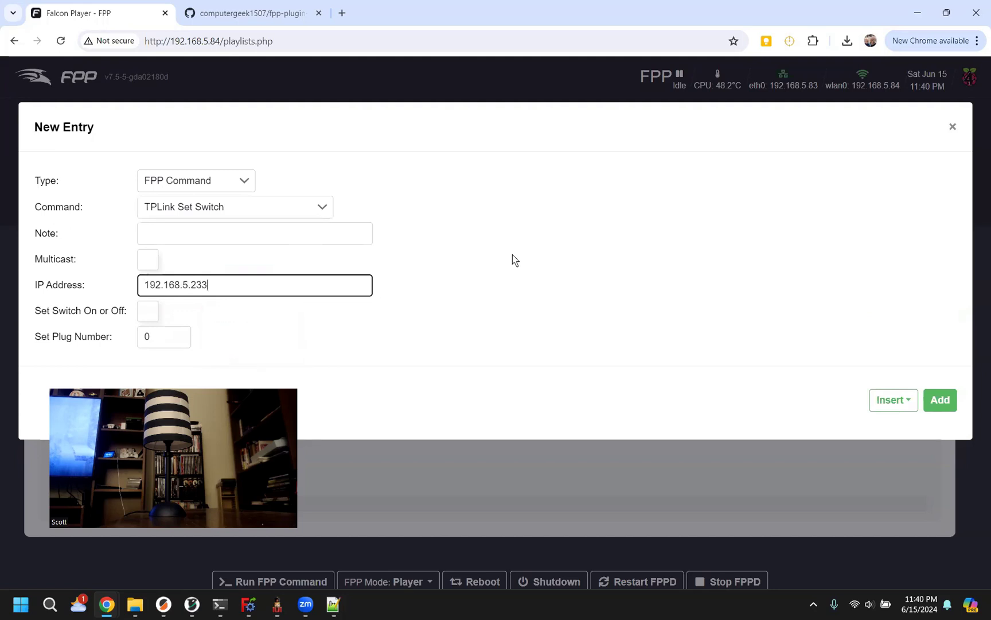
left_click(926, 395)
Save the test playlist and review its entries.
left_click(924, 186)
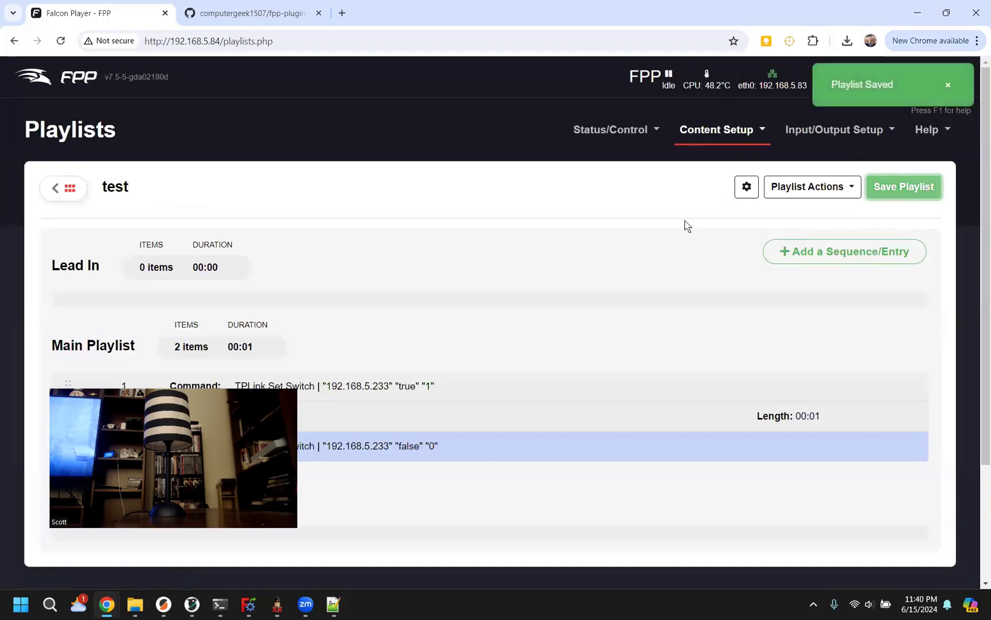
scroll(650, 231, "down", 3)
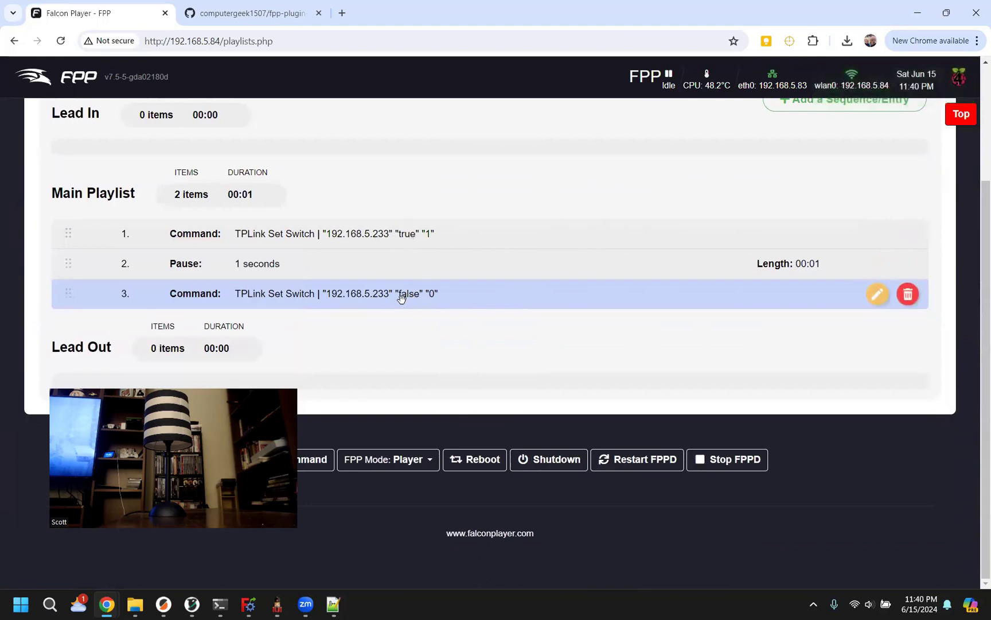
scroll(745, 218, "up", 3)
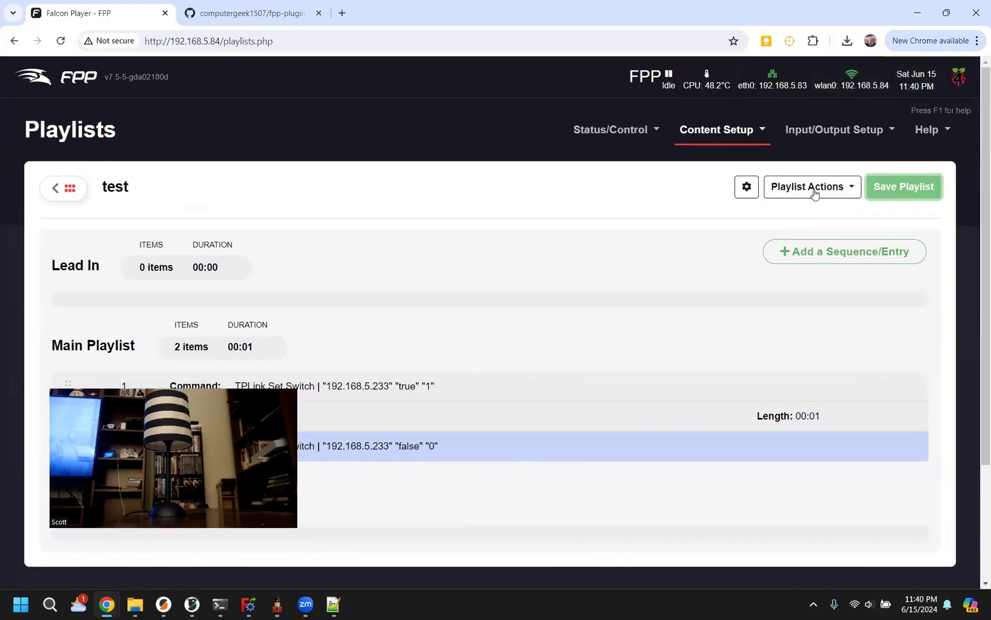
Watch the test playlist run its switch-on, pause and switch-off items on the Status page.
left_click(610, 130)
left_click(626, 160)
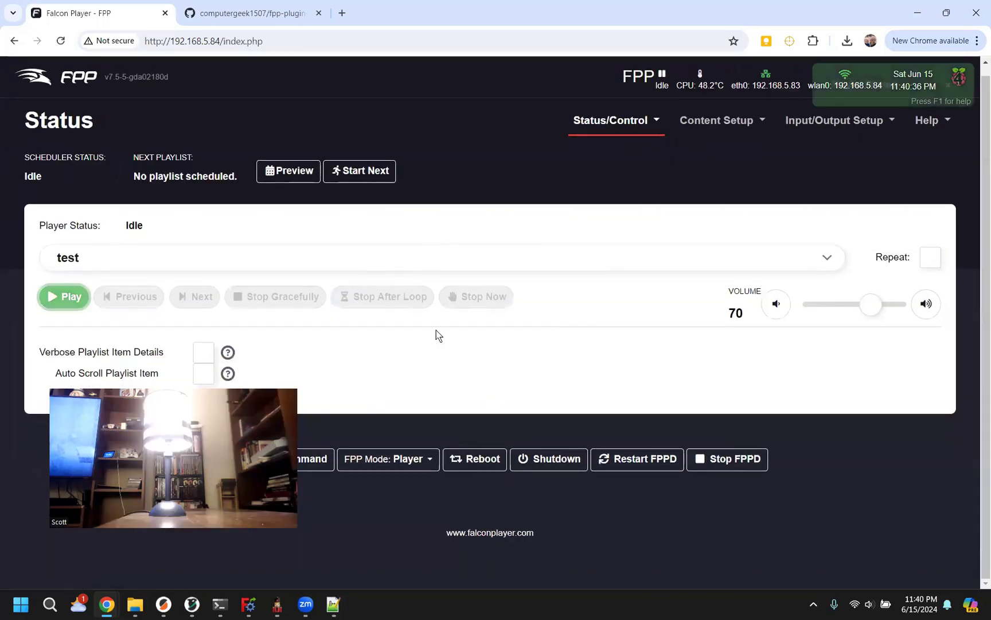
scroll(418, 470, "down", 1)
scroll(418, 471, "down", 1)
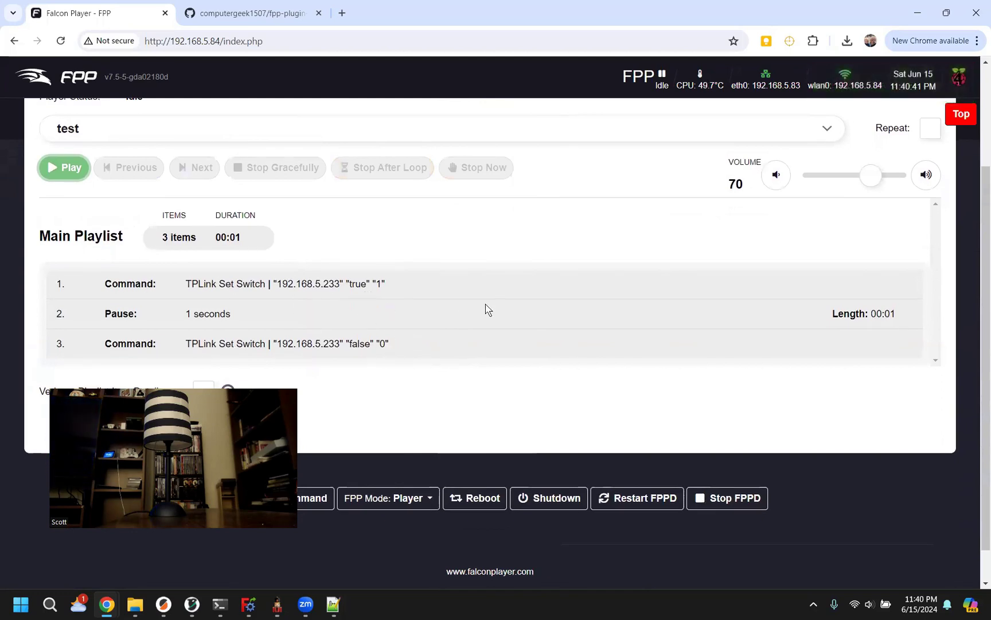
scroll(486, 308, "up", 1)
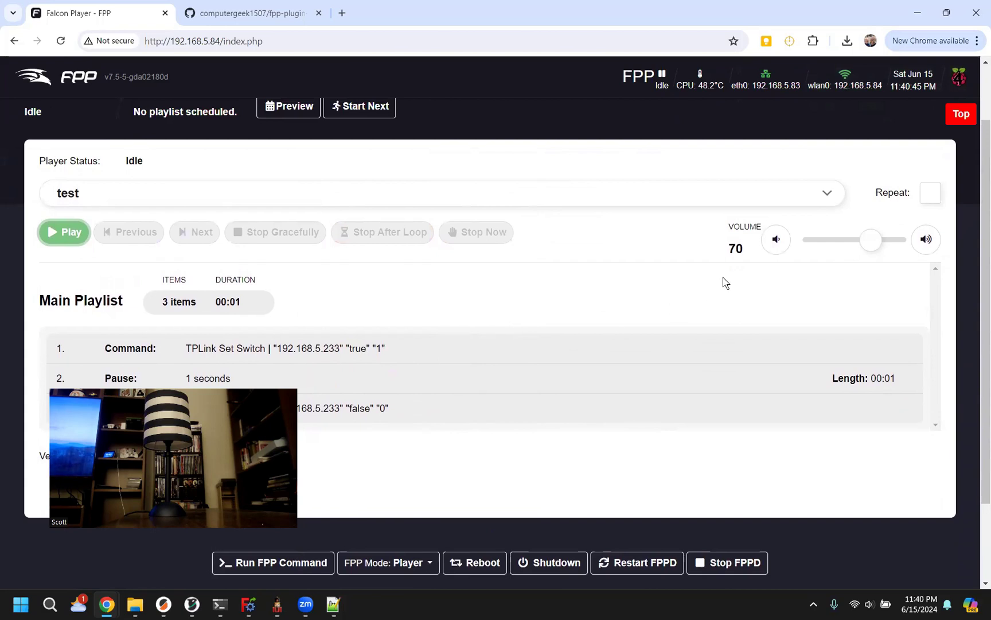
scroll(724, 281, "up", 1)
scroll(724, 281, "down", 2)
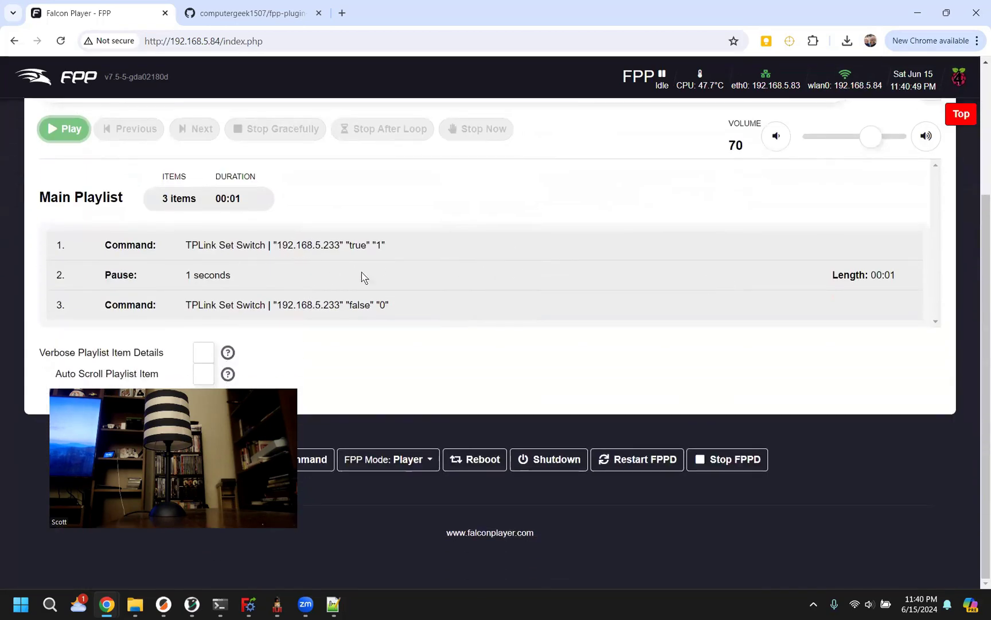
scroll(368, 274, "up", 2)
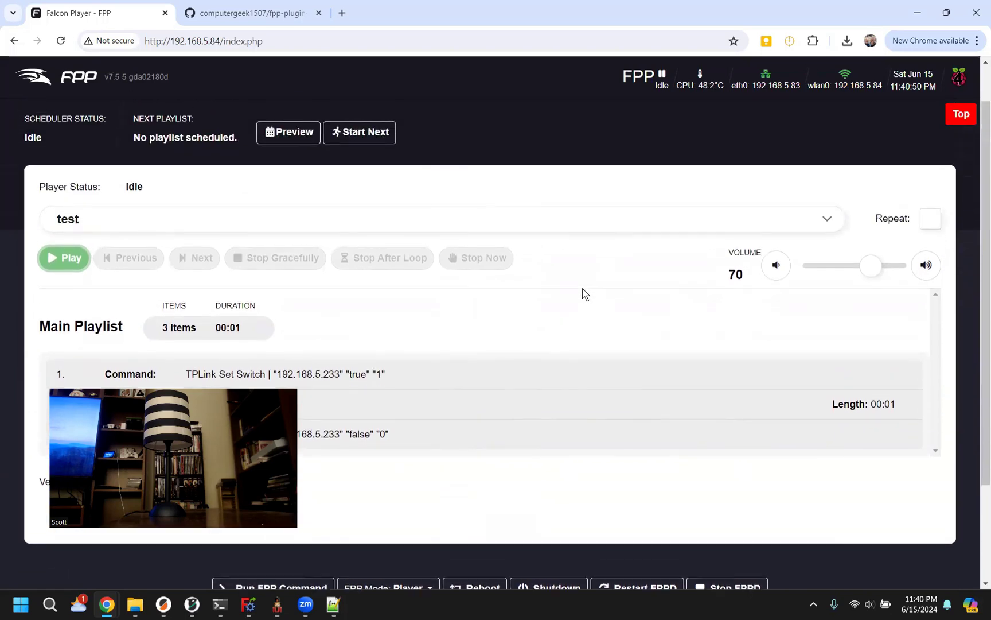
scroll(584, 292, "down", 1)
scroll(715, 276, "up", 2)
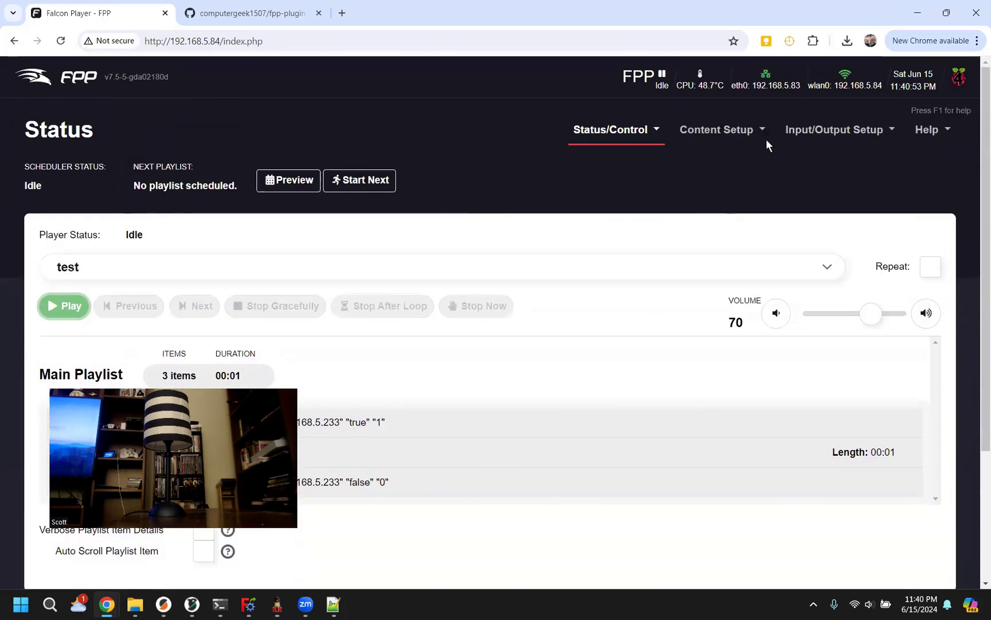
Add a TP-Link configuration device row with IP 192.168.5.233.
left_click(857, 130)
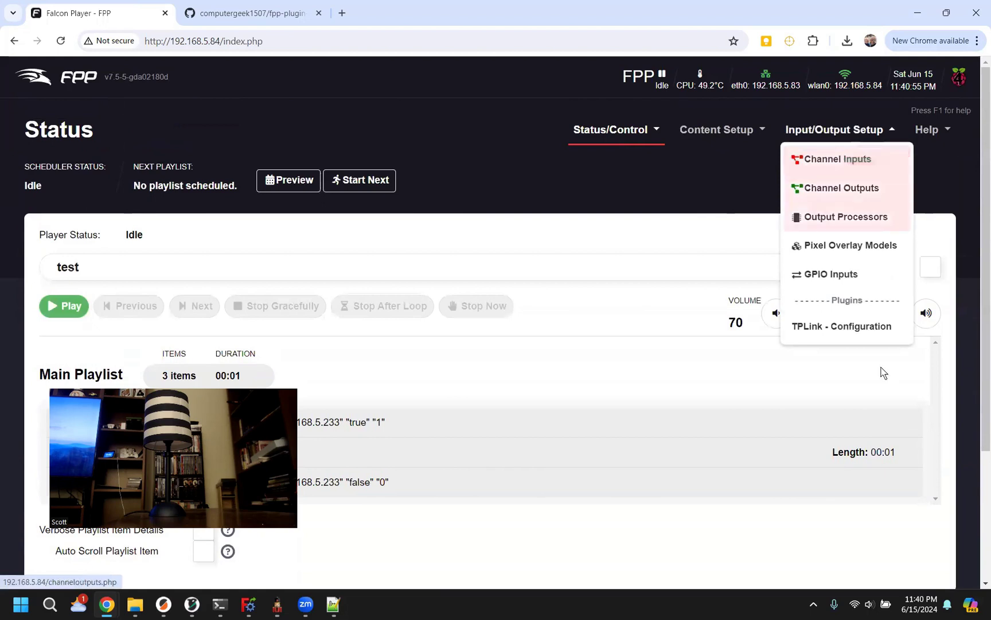
left_click(854, 332)
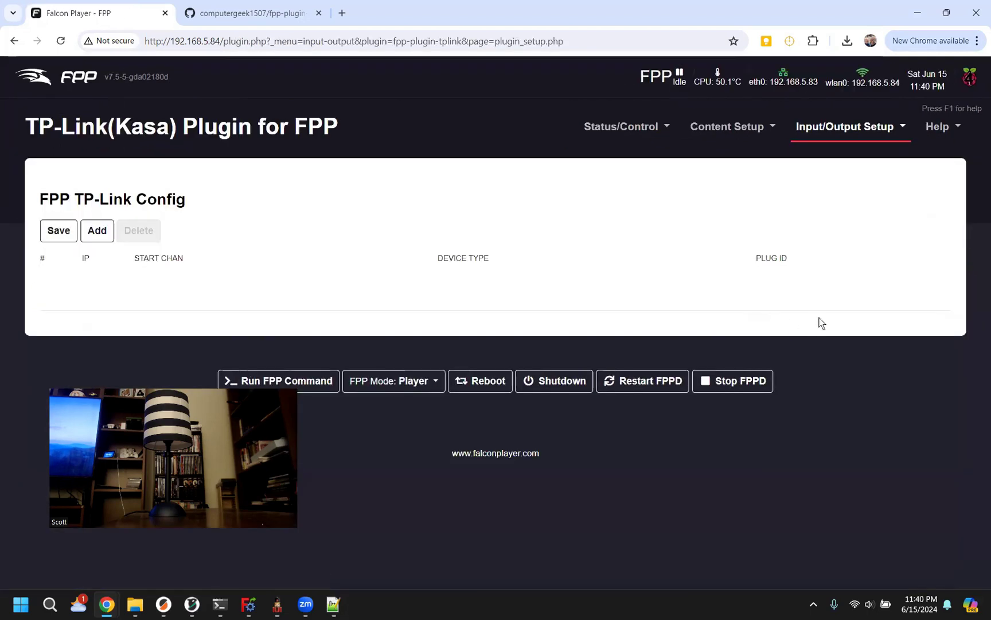
left_click(97, 230)
left_click(115, 286)
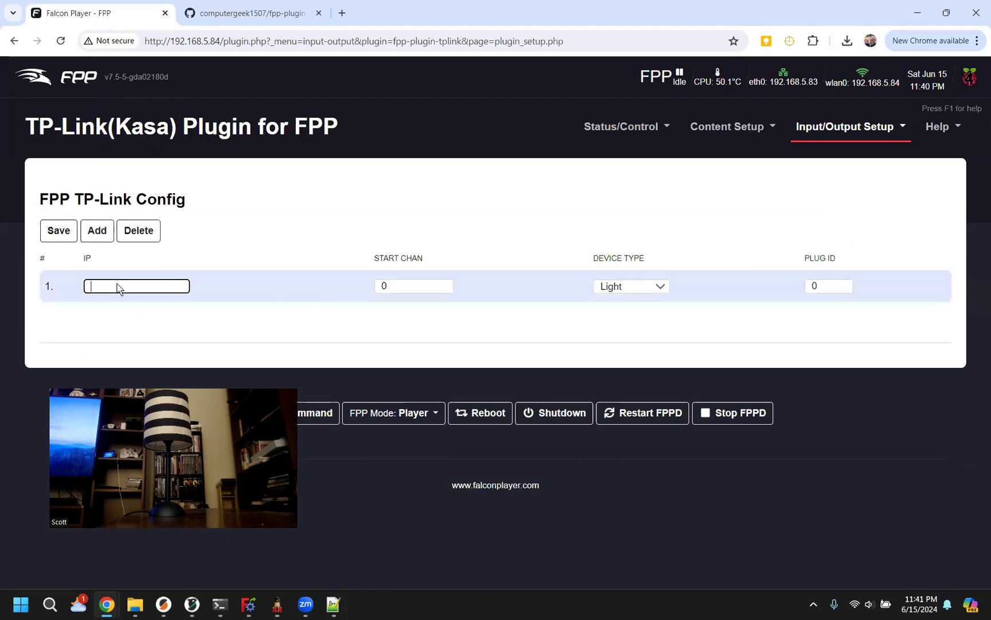
right_click(117, 284)
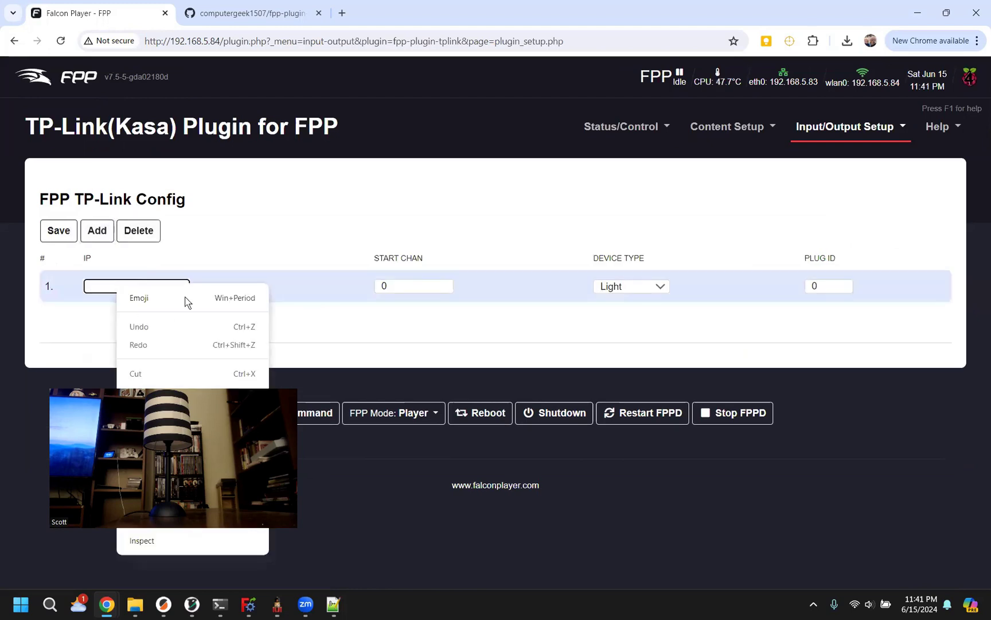
left_click(656, 286)
Set the device to Switch/Plug with Plug ID 1, save, and restart FPPD.
left_click(631, 309)
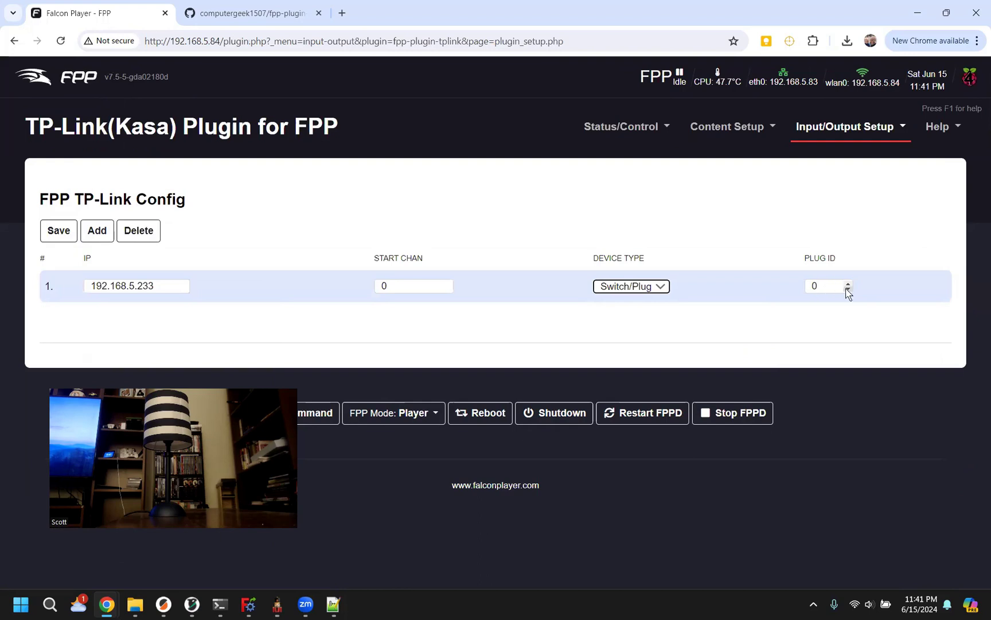
left_click(849, 283)
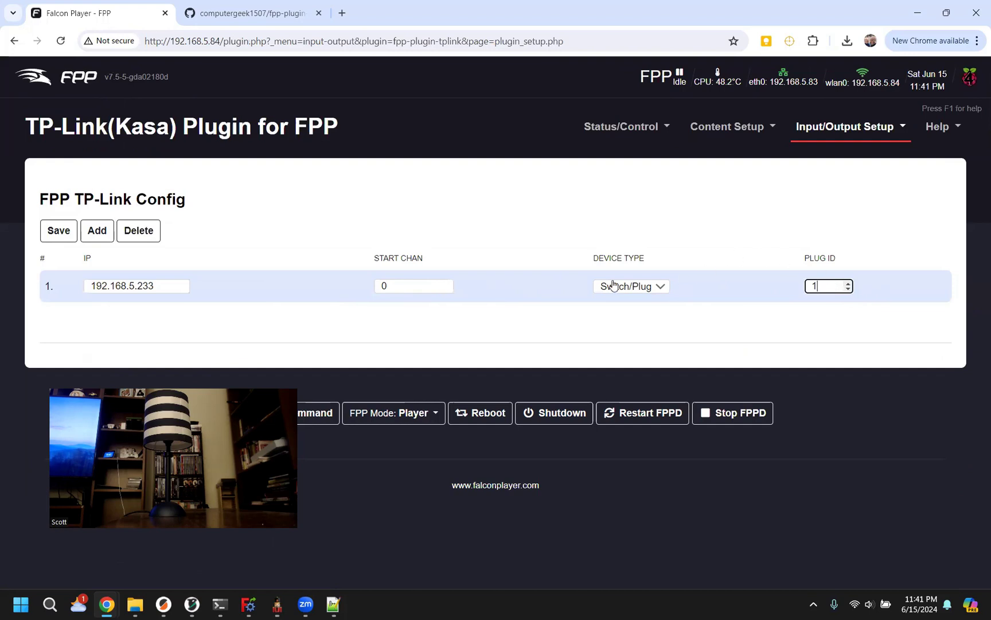
left_click(58, 230)
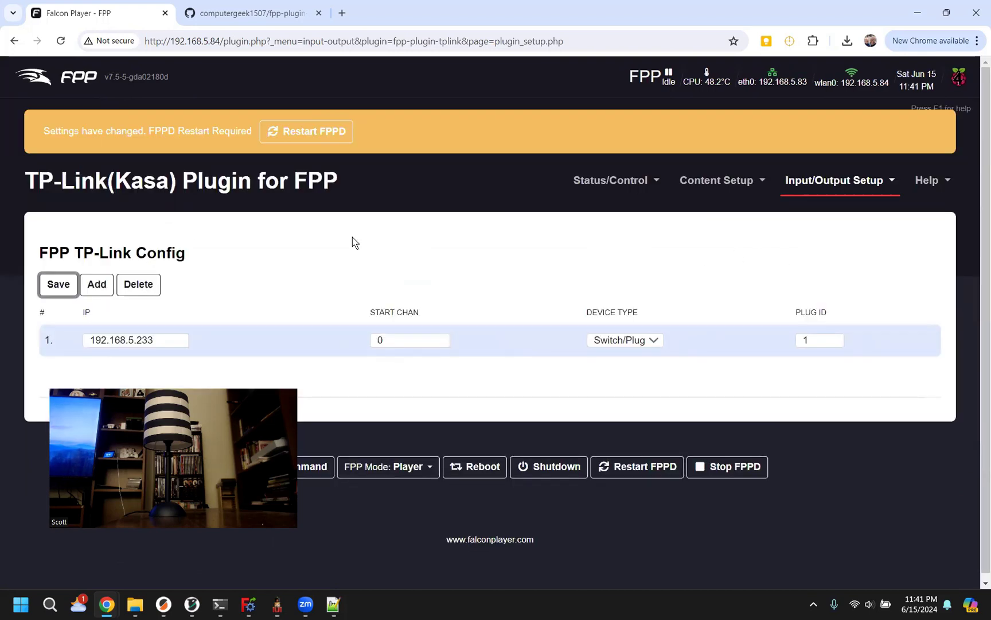
left_click(323, 136)
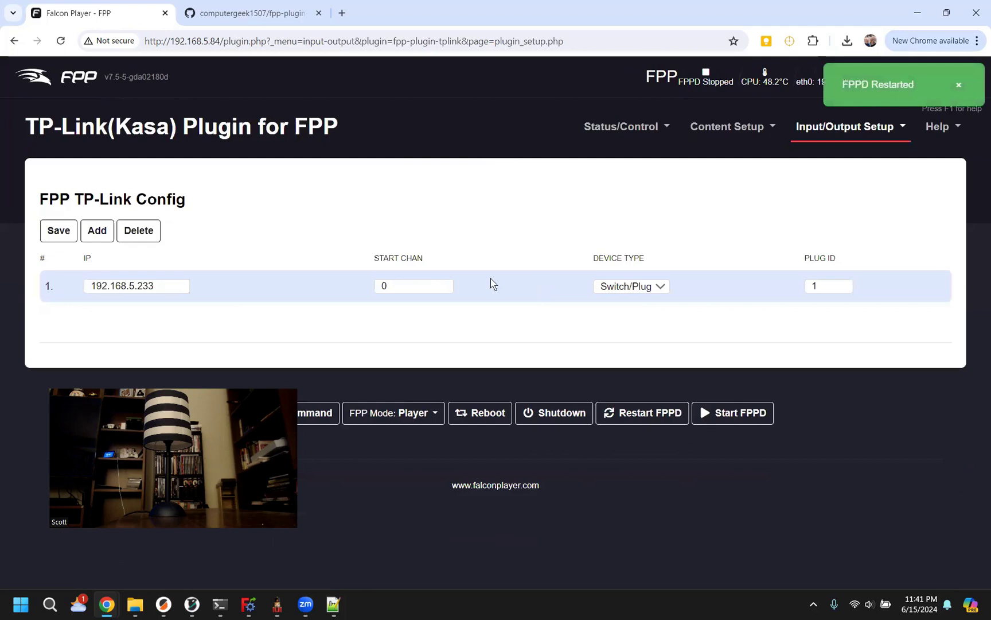
left_click(709, 127)
Open the test playlist and delete its switch-on and switch-off TPLink entries.
left_click(732, 187)
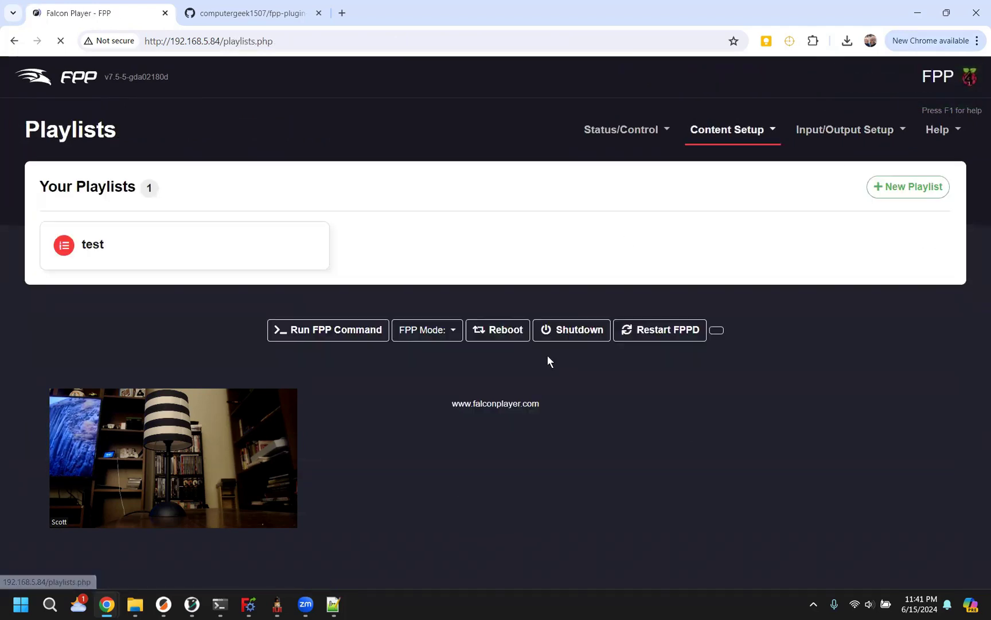
left_click(269, 241)
scroll(421, 372, "down", 3)
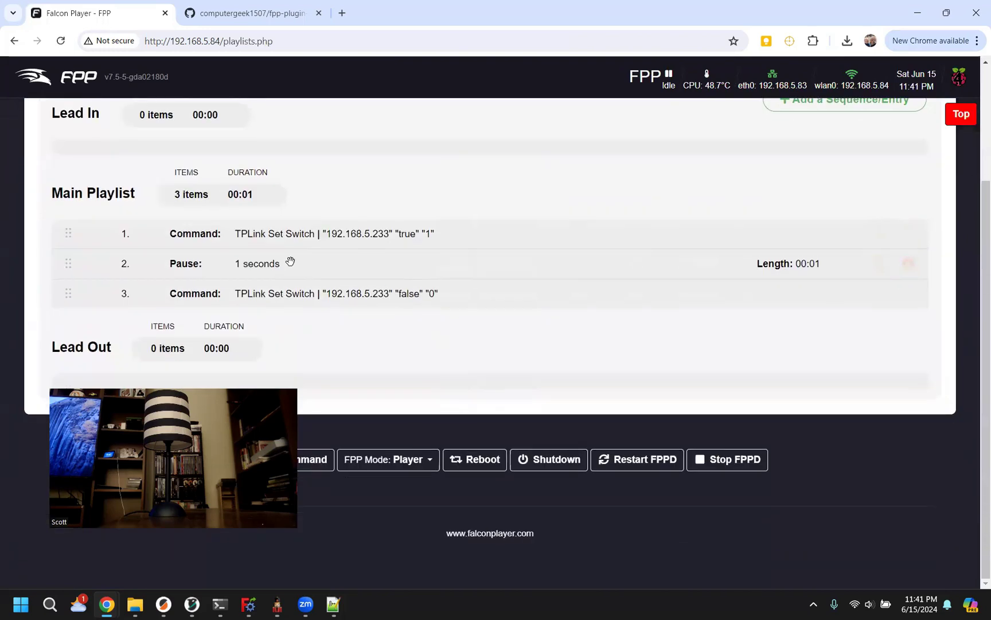
left_click(356, 230)
left_click(907, 233)
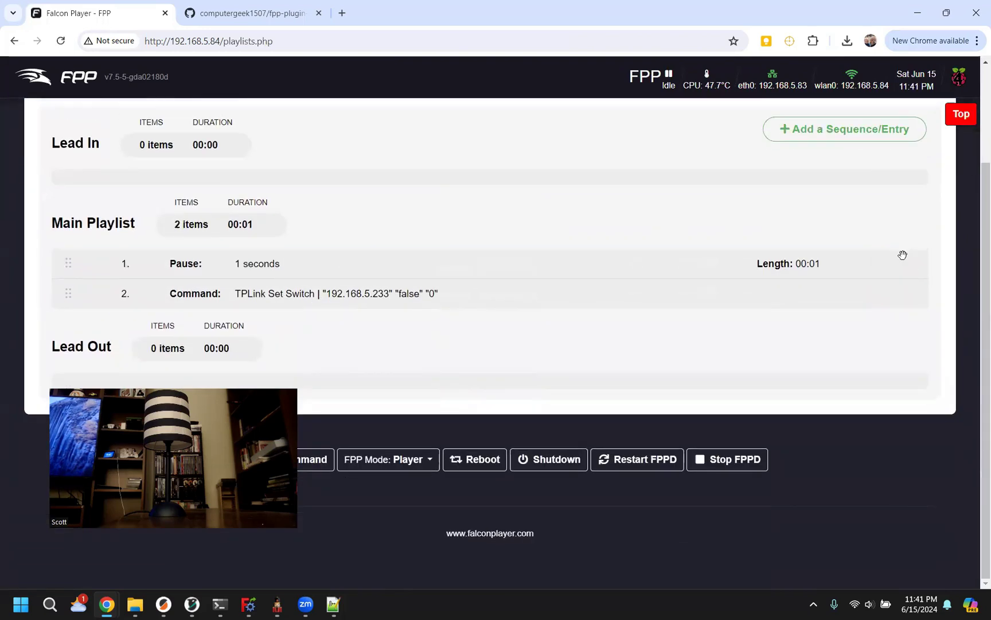
left_click(908, 294)
scroll(887, 287, "up", 2)
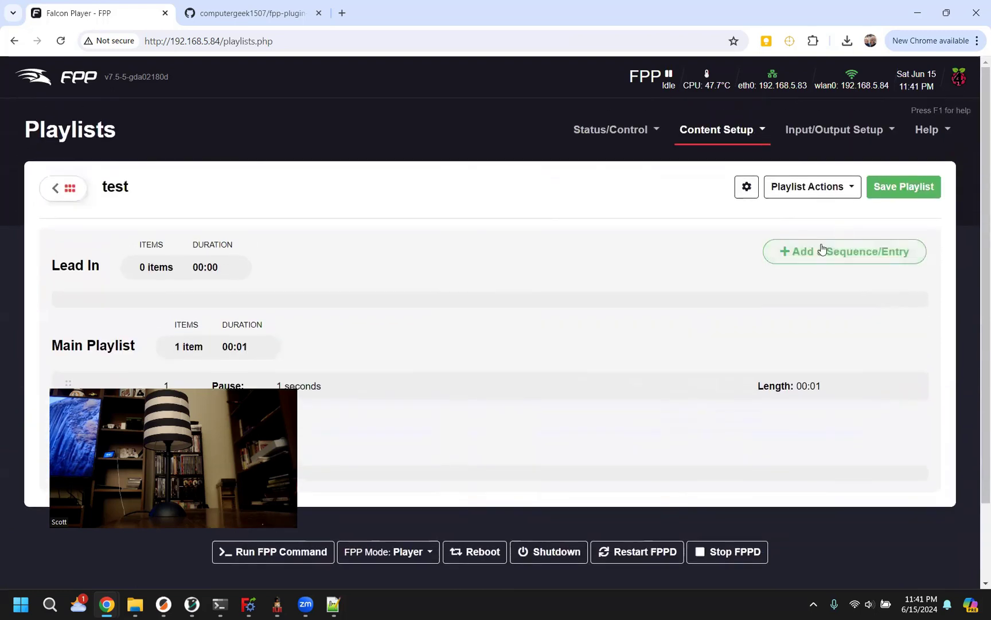
Add an FPP Command entry TPLink All Switches On and drag it above the Pause.
left_click(821, 247)
left_click(153, 187)
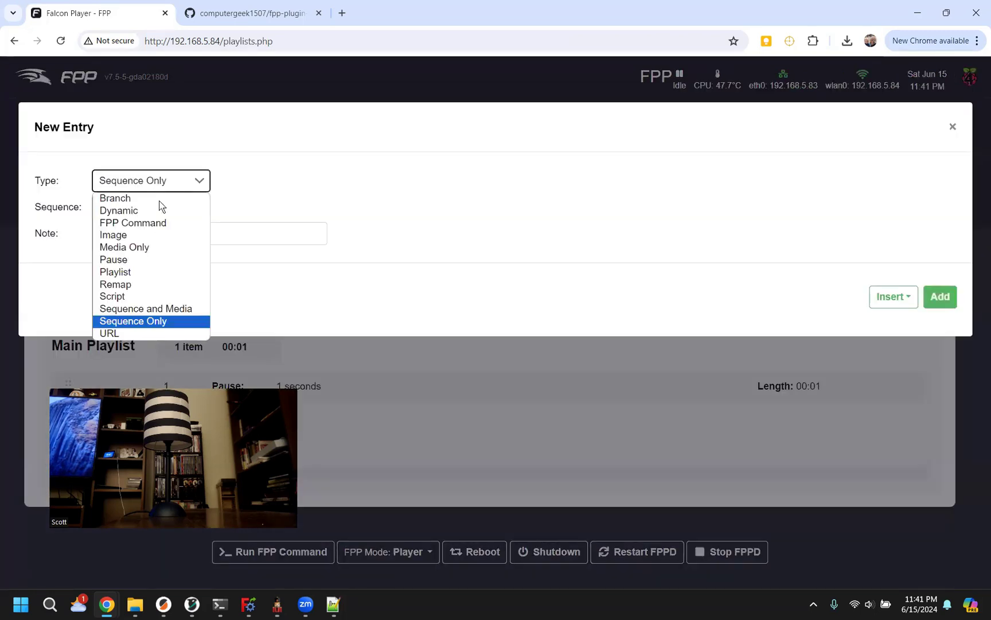
left_click(165, 221)
left_click(169, 210)
scroll(261, 302, "down", 10)
scroll(261, 326, "up", 1)
scroll(261, 326, "up", 4)
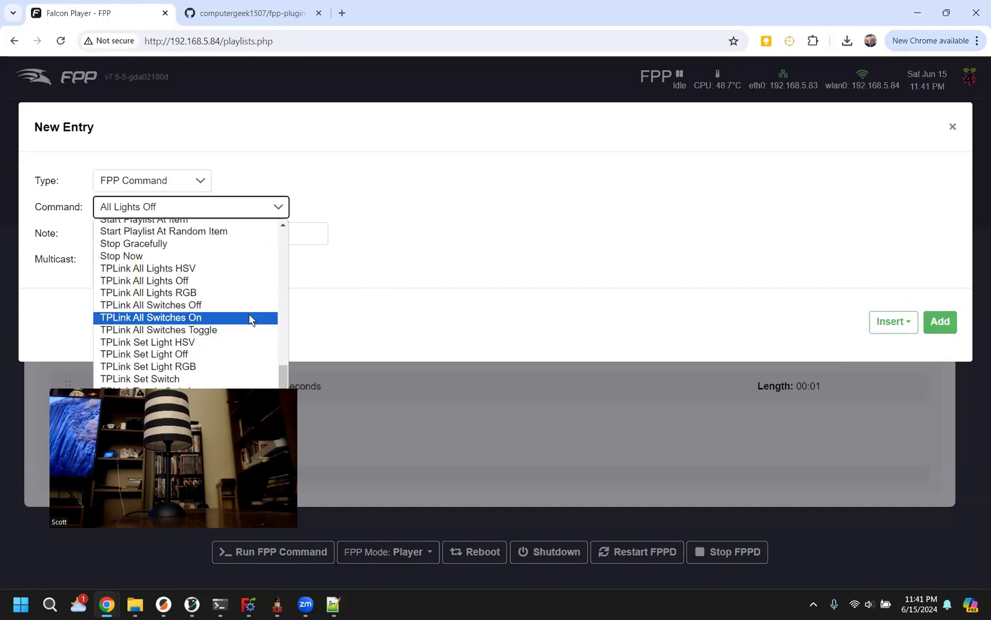
left_click(207, 317)
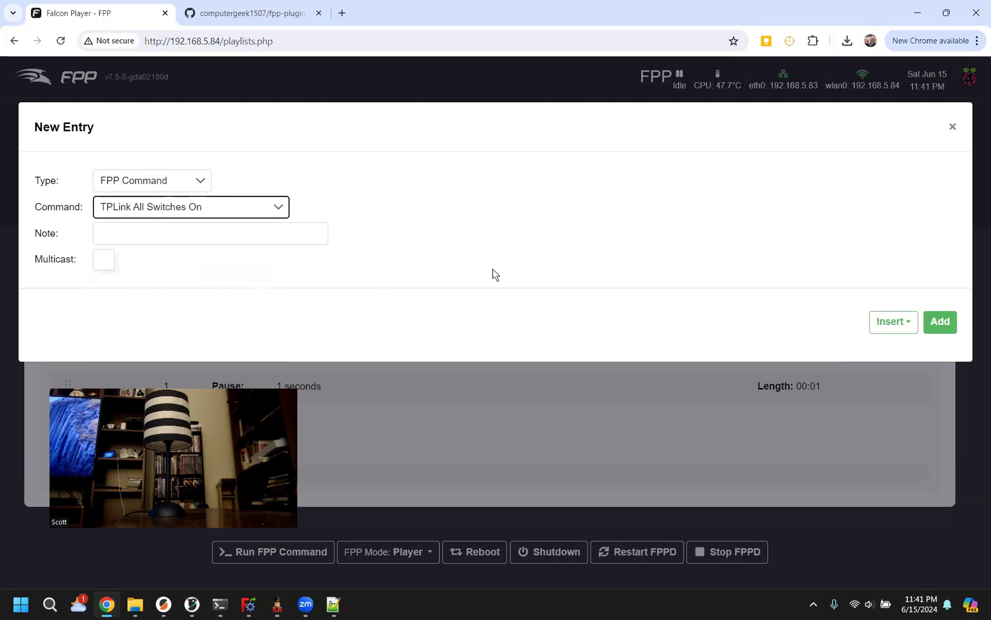
left_click(944, 323)
scroll(816, 325, "down", 2)
left_click_drag(522, 301, 466, 255)
scroll(832, 221, "up", 1)
Start another playlist entry set to the TPLink All Switches Off command.
left_click(844, 193)
left_click(165, 208)
left_click(167, 213)
left_click(224, 210)
scroll(243, 266, "down", 5)
scroll(243, 273, "up", 3)
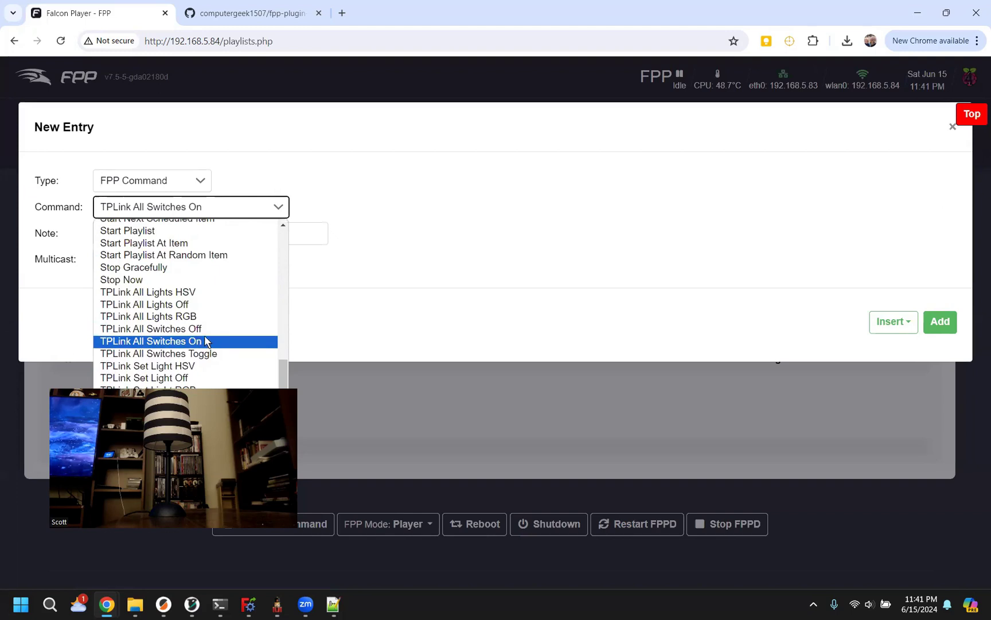
left_click(204, 329)
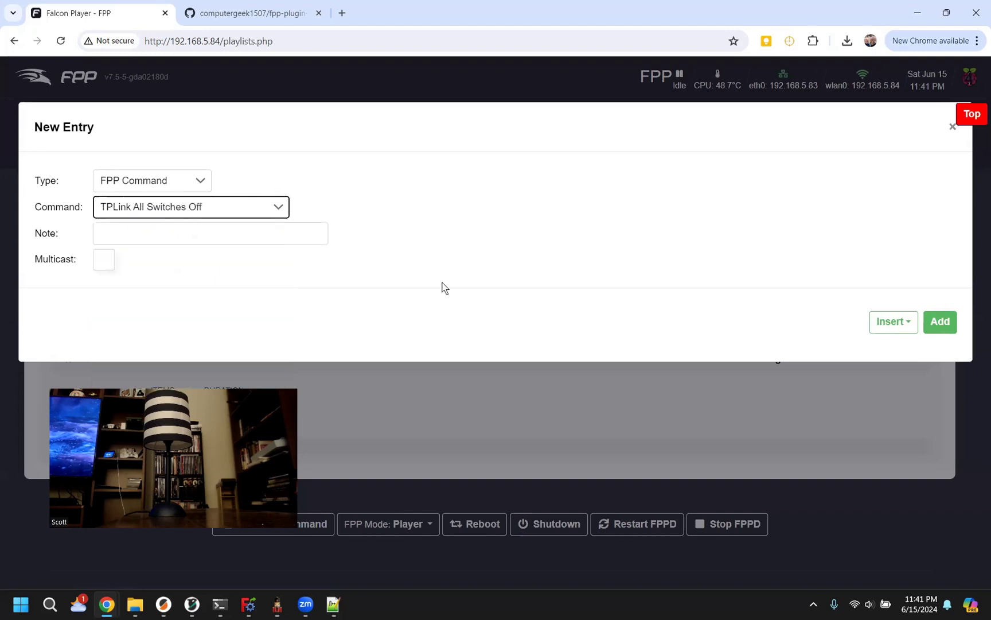
Add the TPLink All Switches Off entry and save the test playlist.
left_click(940, 321)
scroll(978, 98, "up", 2)
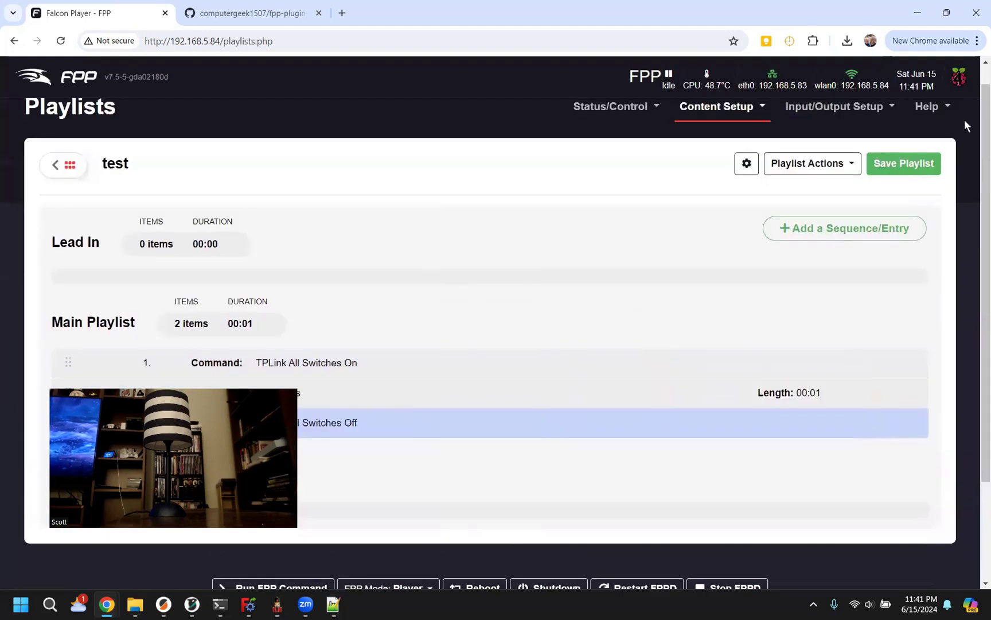
left_click(912, 164)
scroll(579, 237, "down", 2)
scroll(699, 162, "up", 2)
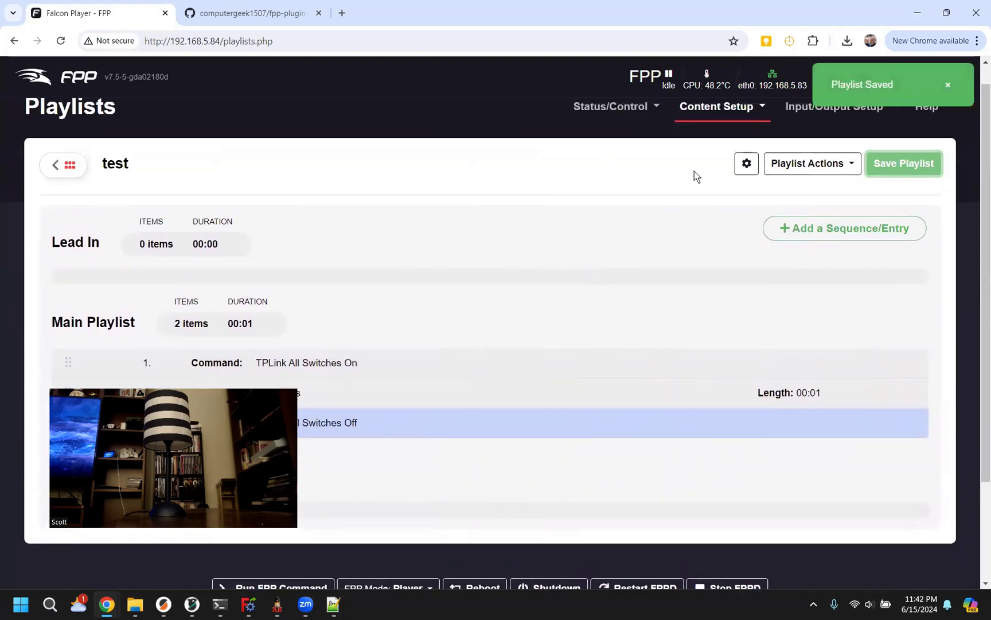
Play the test playlist from the Status/Control Status Page and watch it finish.
left_click(595, 107)
left_click(606, 135)
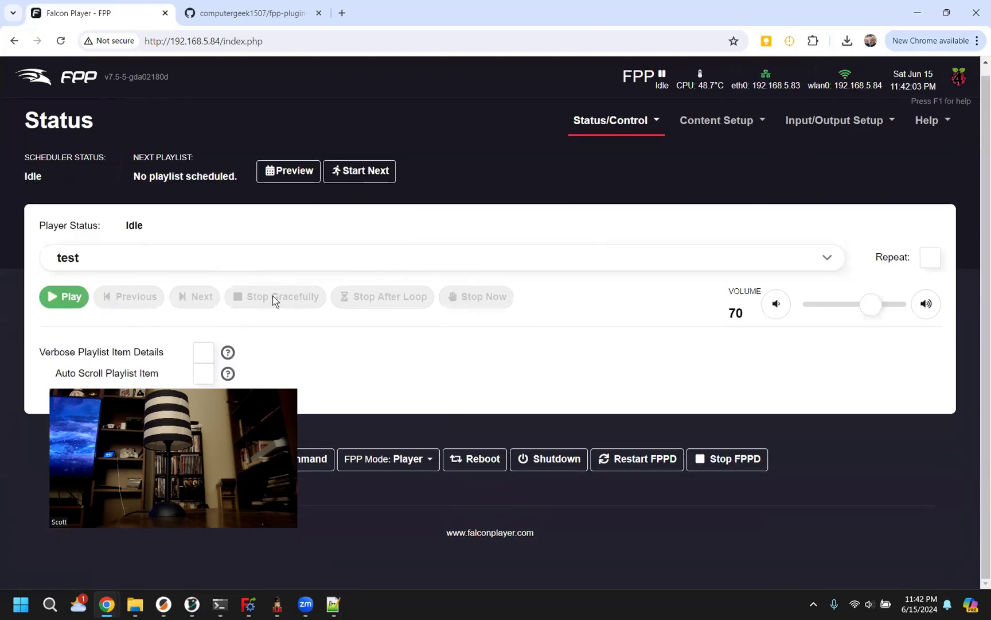
left_click(70, 296)
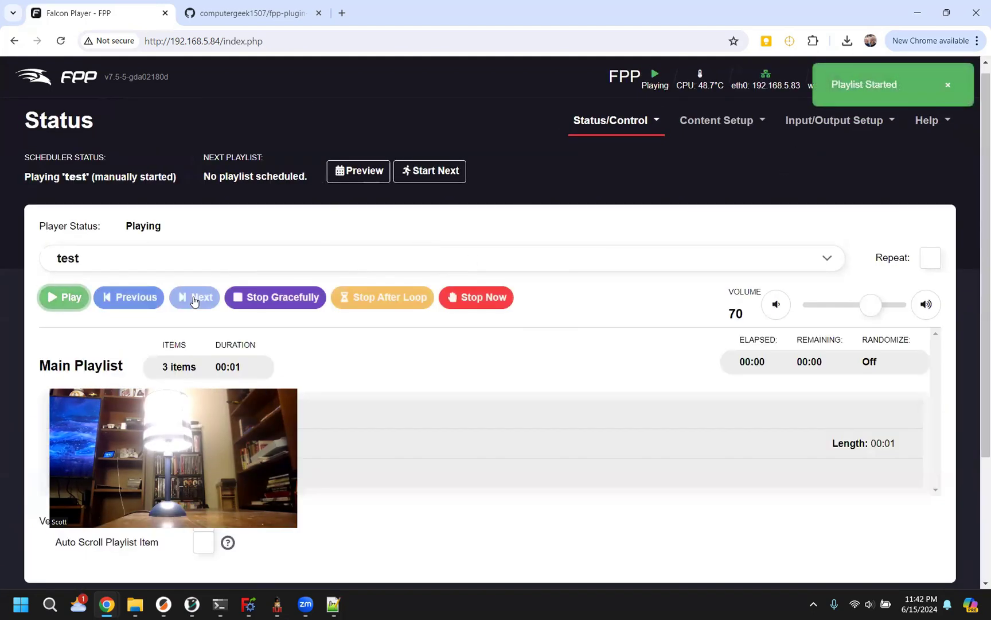
scroll(338, 403, "down", 3)
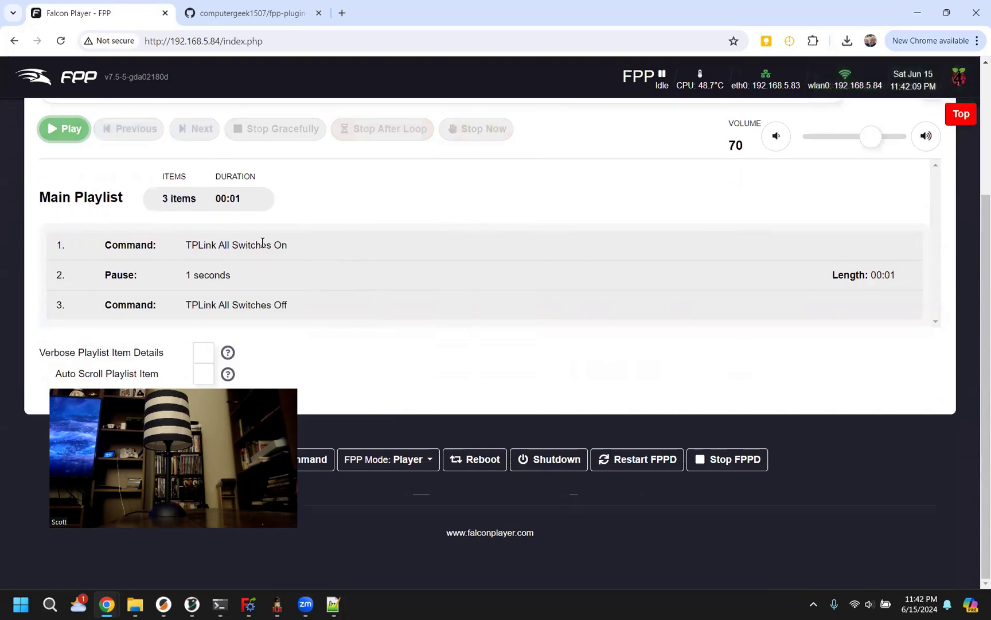
scroll(660, 243, "up", 3)
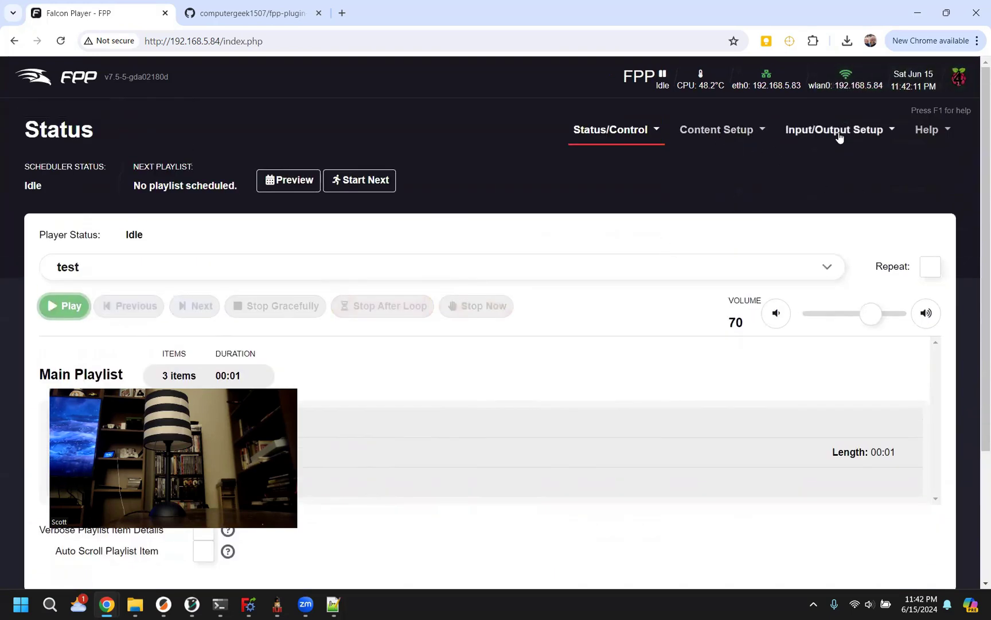
Review the TP-Link plugin configuration page, then switch to Content Setup > Playlists.
left_click(837, 130)
left_click(818, 327)
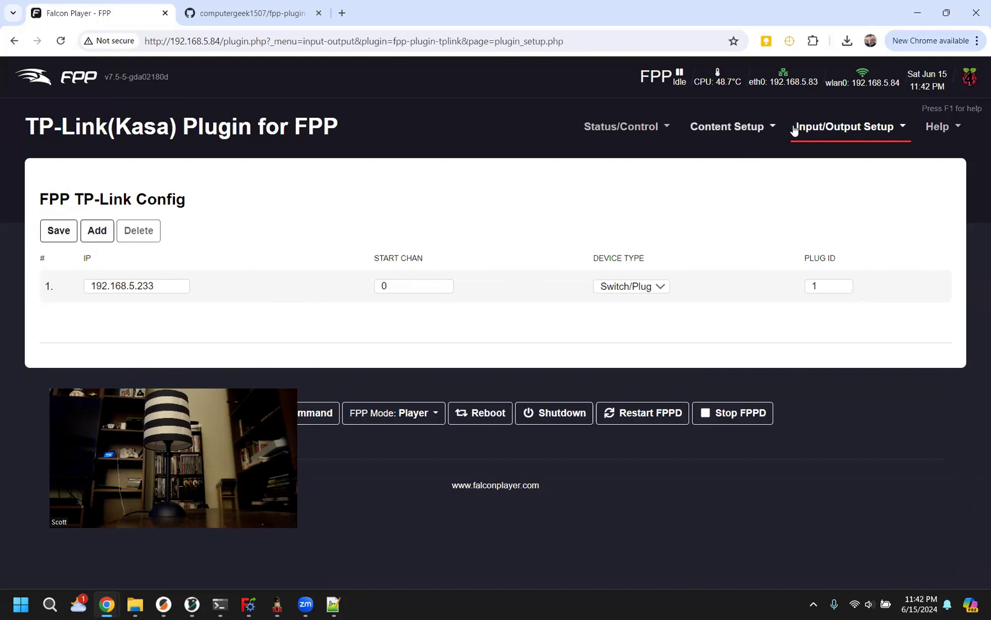
left_click(724, 126)
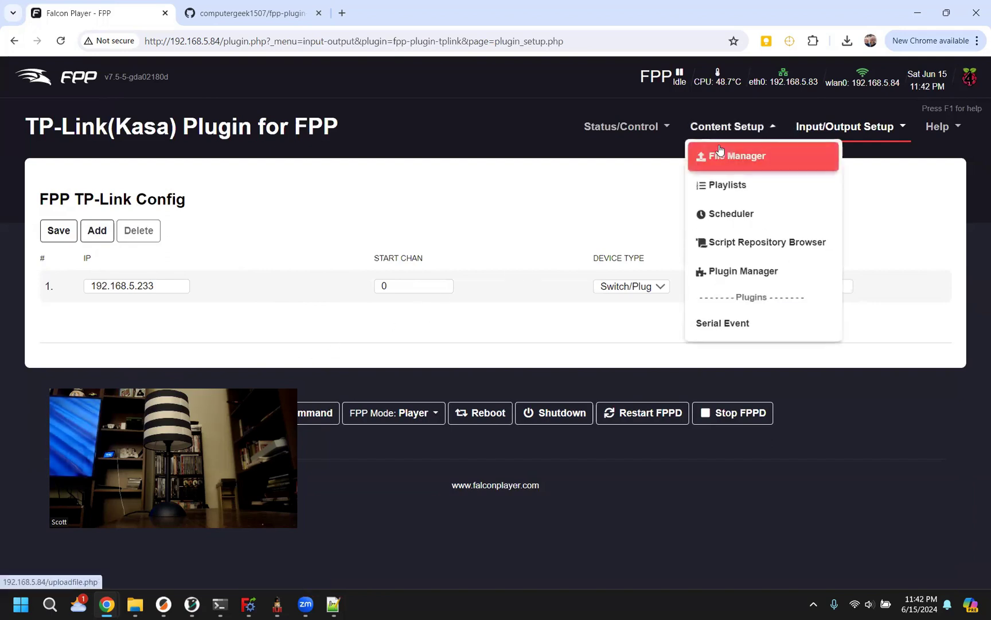
left_click(739, 185)
Reopen the test playlist and review its All Switches On, 1-second pause and All Switches Off items.
left_click(173, 253)
scroll(349, 294, "down", 3)
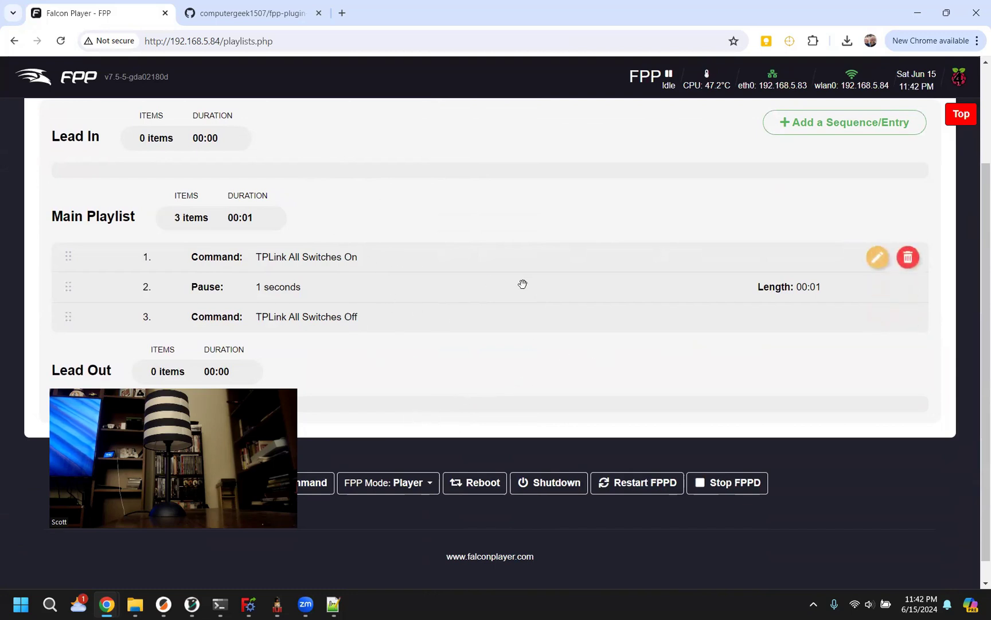
scroll(535, 287, "up", 2)
scroll(534, 290, "down", 2)
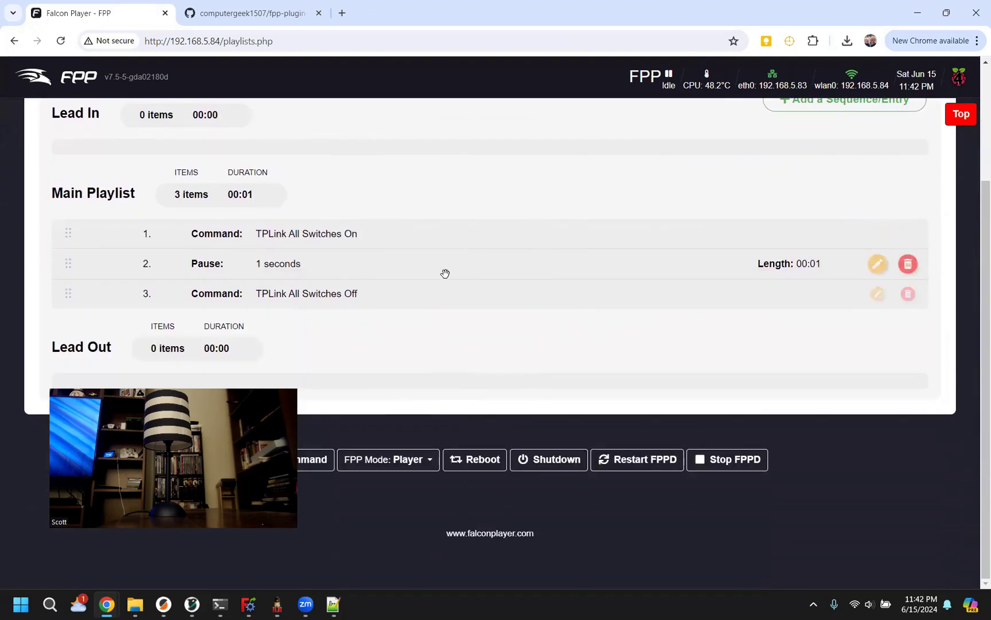
scroll(593, 274, "up", 2)
scroll(634, 256, "down", 2)
scroll(634, 257, "up", 1)
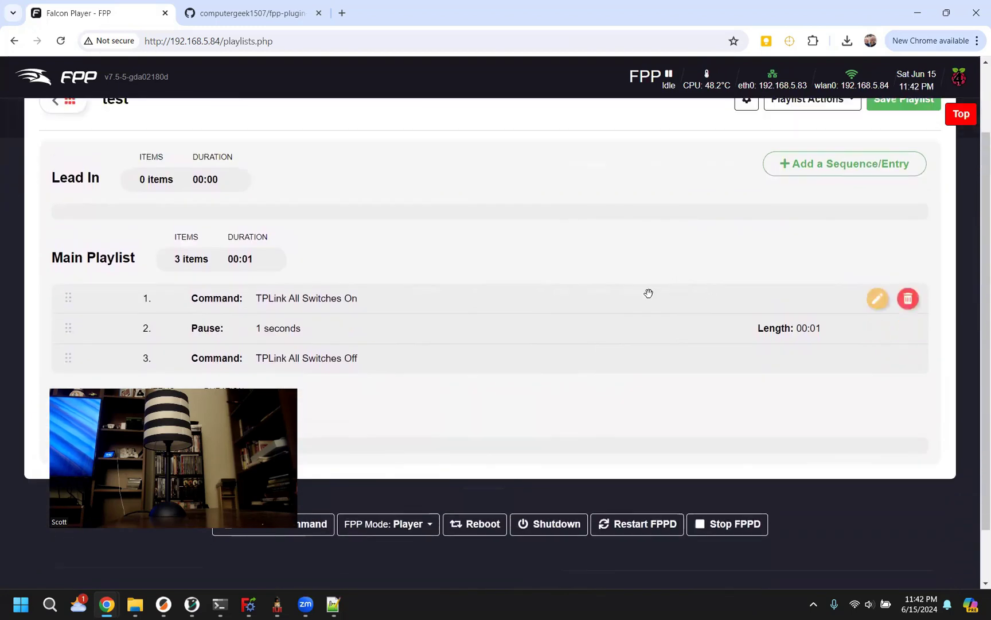
scroll(812, 268, "up", 1)
scroll(812, 267, "down", 3)
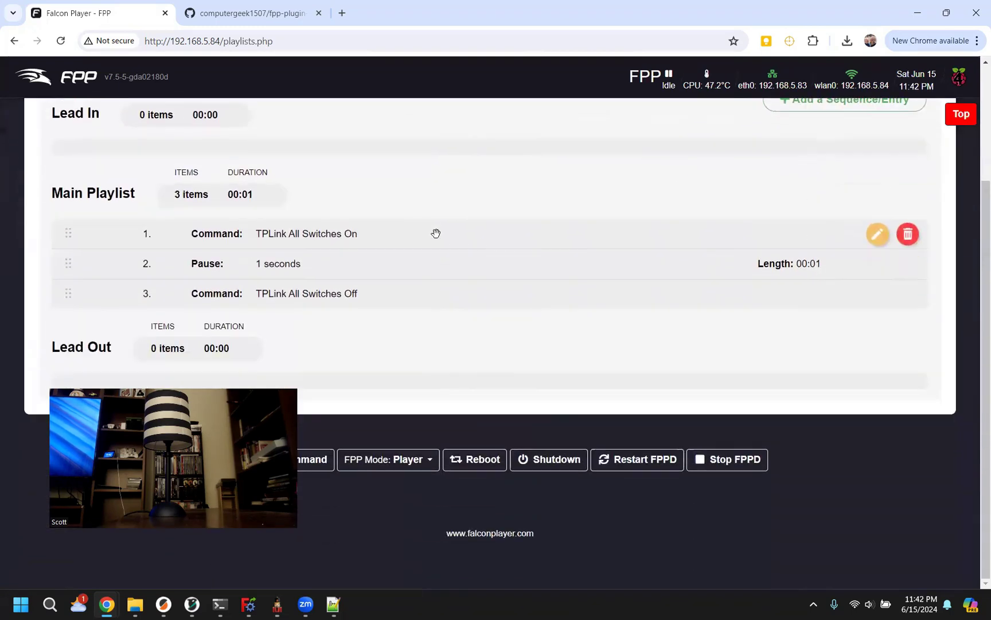
scroll(799, 200, "up", 2)
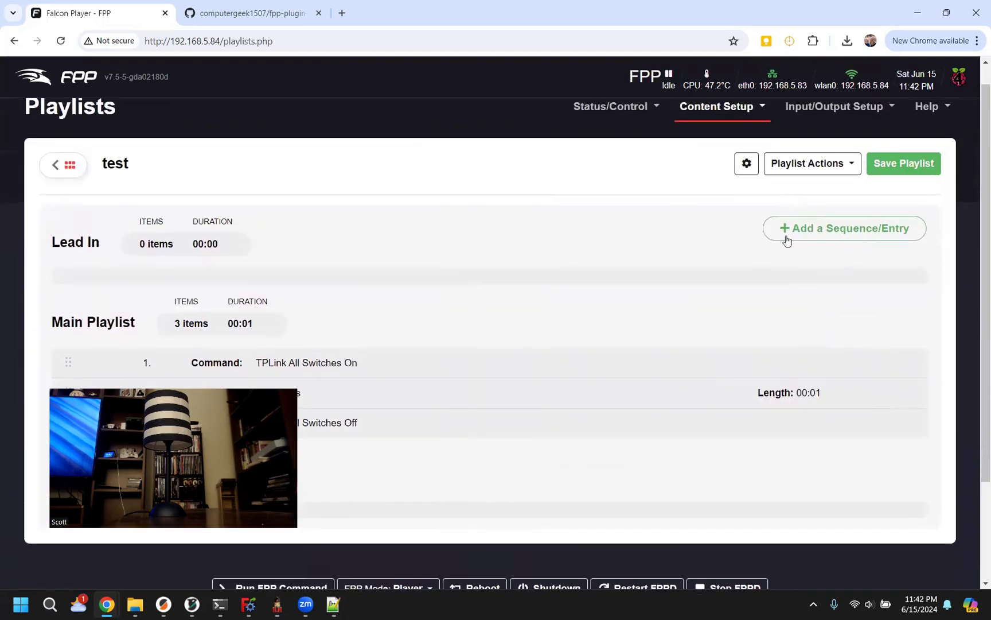
scroll(710, 294, "down", 3)
scroll(713, 296, "up", 2)
scroll(745, 258, "up", 2)
scroll(610, 349, "down", 2)
scroll(736, 195, "up", 2)
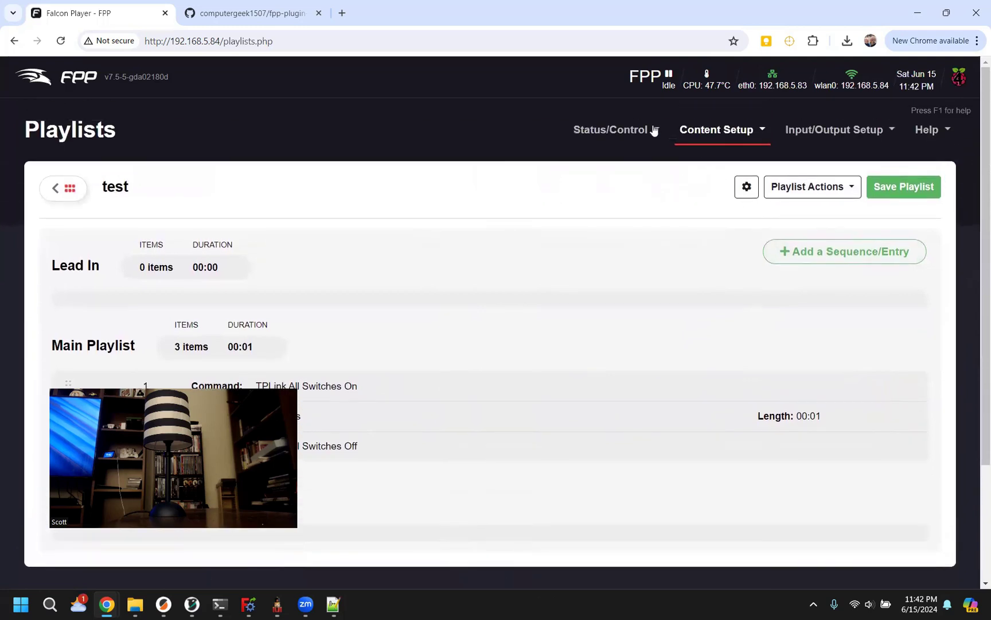
Create a command preset using TPLink All Switches On and run it once.
left_click(633, 132)
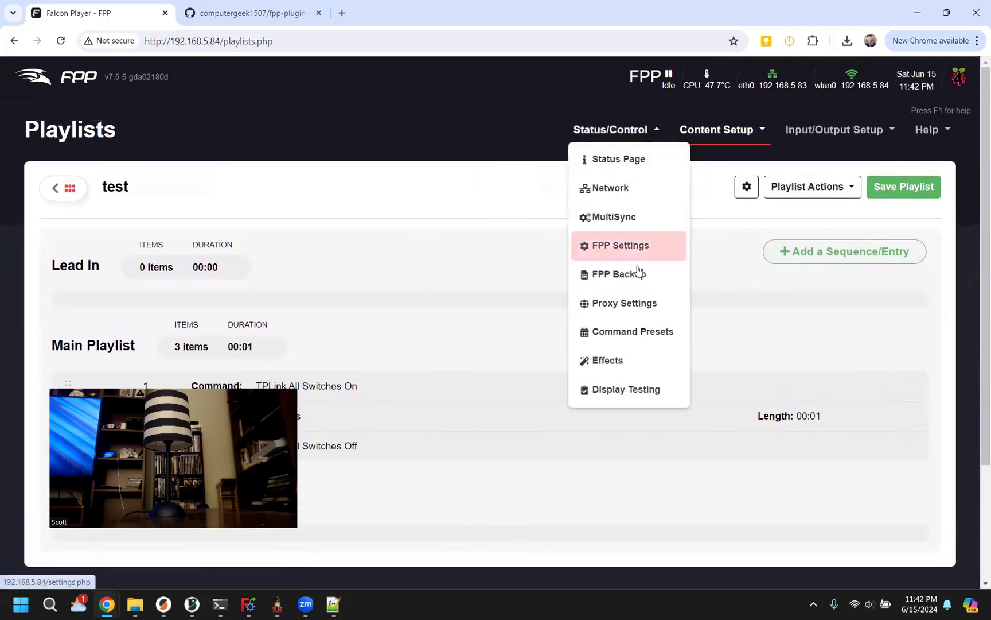
left_click(647, 333)
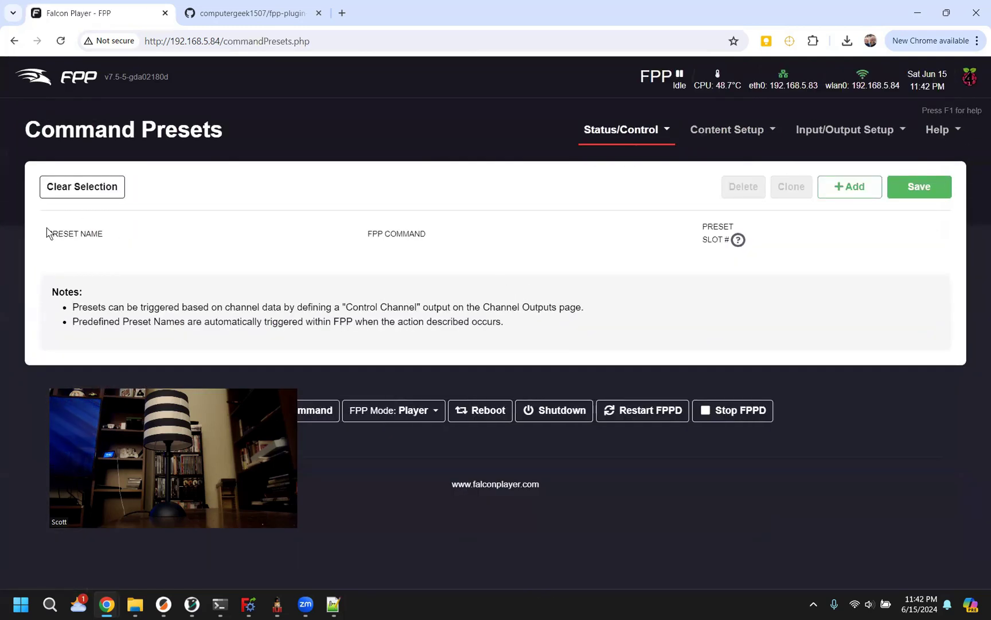
left_click(829, 188)
left_click(515, 271)
scroll(509, 317, "down", 12)
scroll(508, 426, "down", 4)
scroll(488, 416, "up", 3)
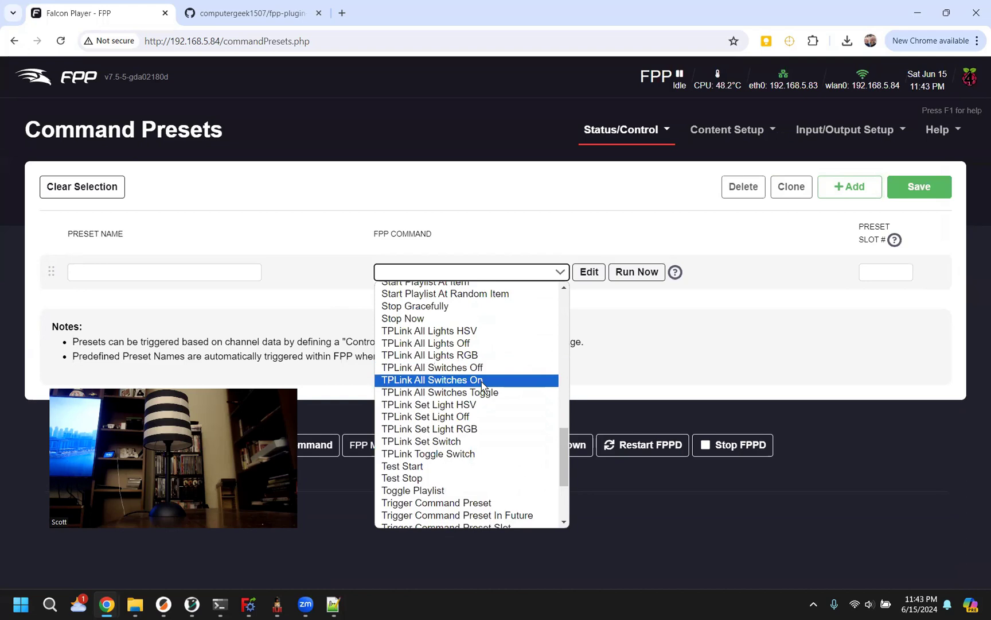
left_click(442, 379)
left_click(490, 224)
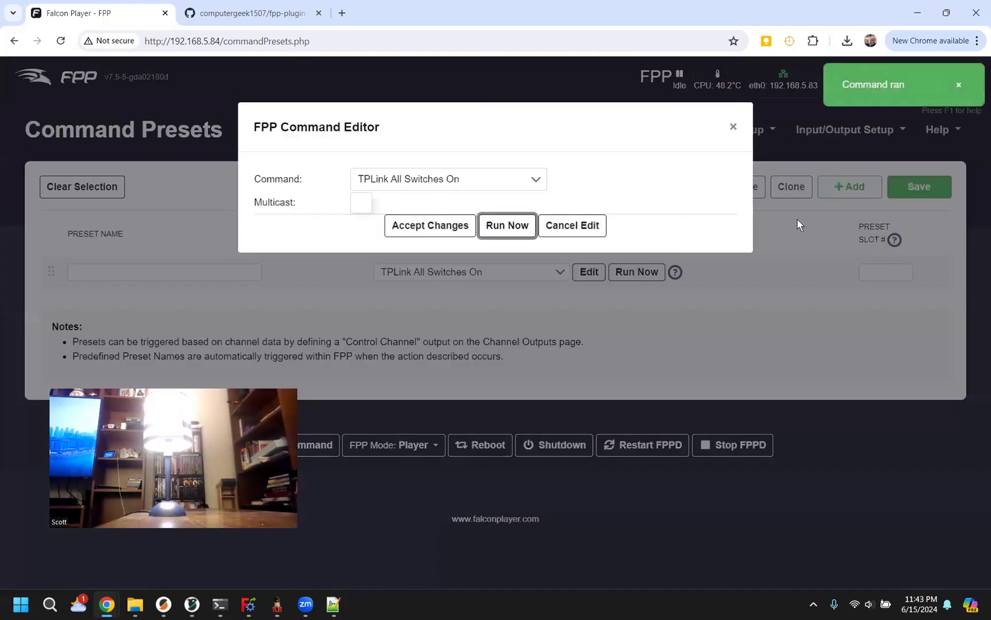
left_click(733, 124)
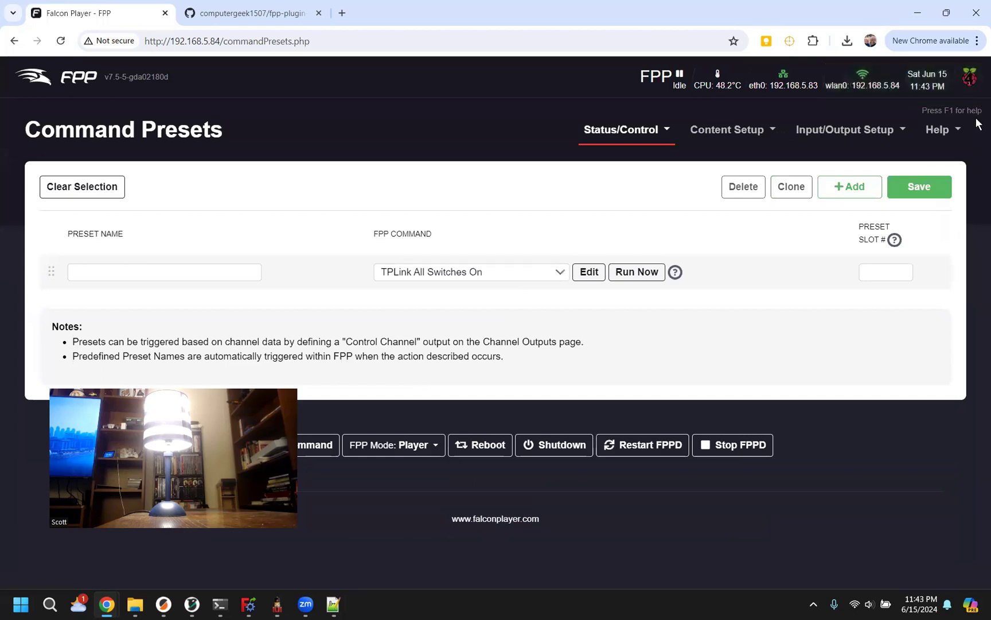
Go to the TPLink device discovery page.
mouse_move(941, 129)
scroll(860, 459, "down", 2)
left_click(868, 545)
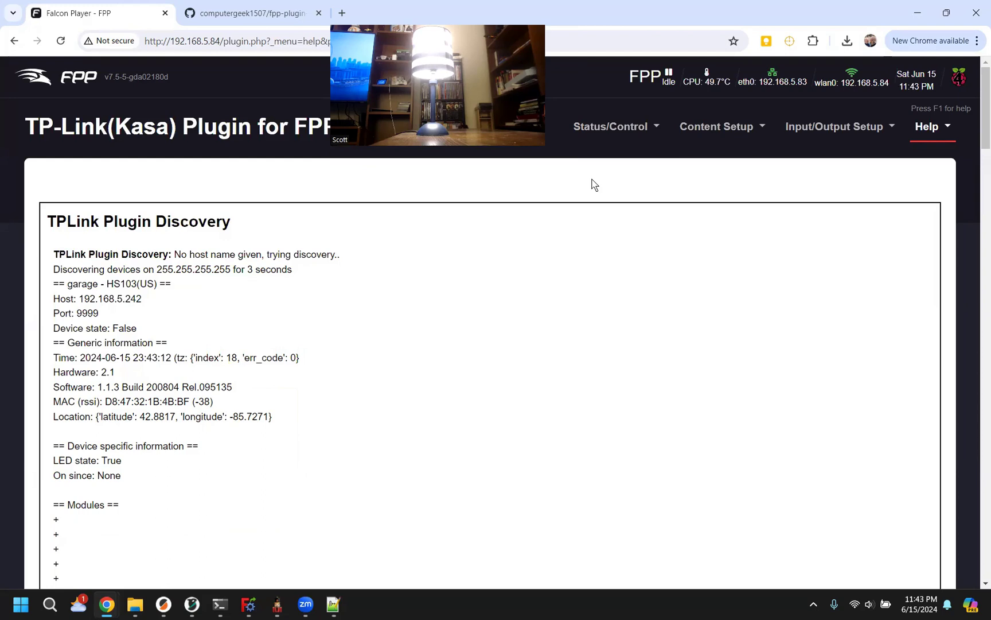
Scroll through the TPLink discovery results and reload the page to rescan.
scroll(399, 410, "down", 15)
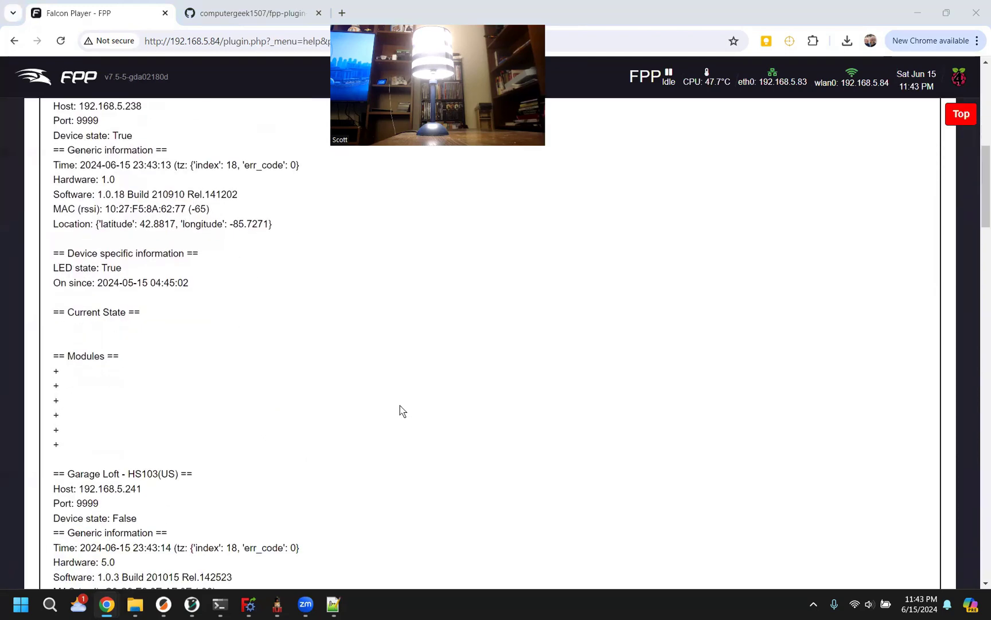
scroll(282, 411, "down", 12)
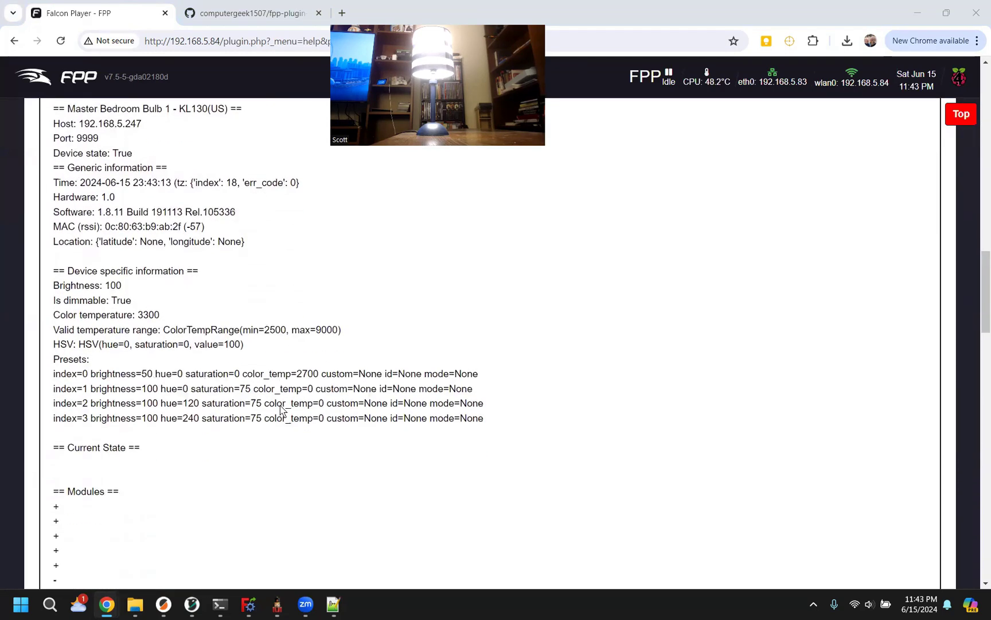
scroll(281, 411, "down", 12)
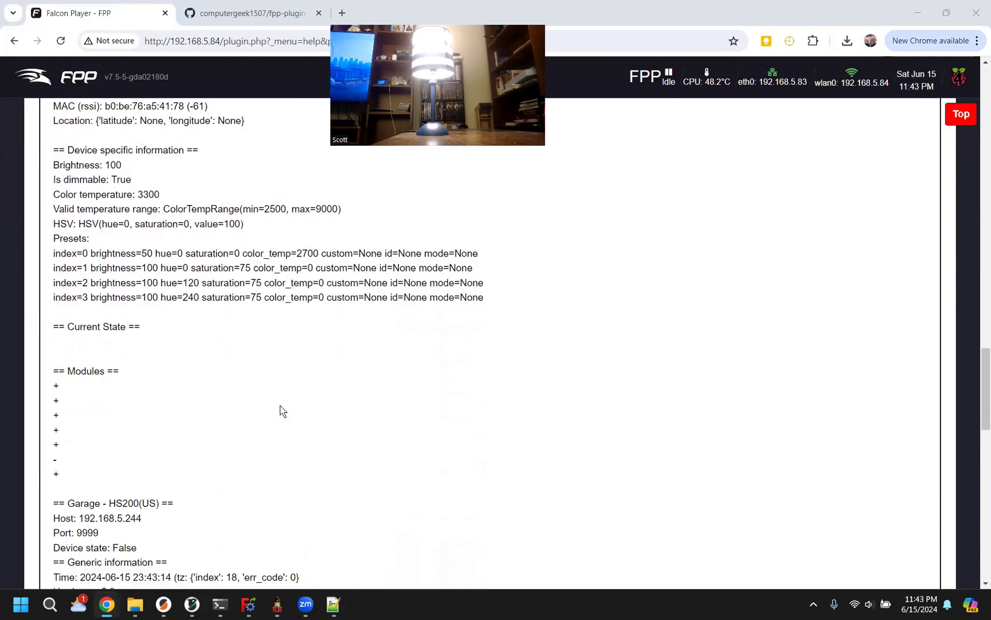
scroll(282, 411, "down", 7)
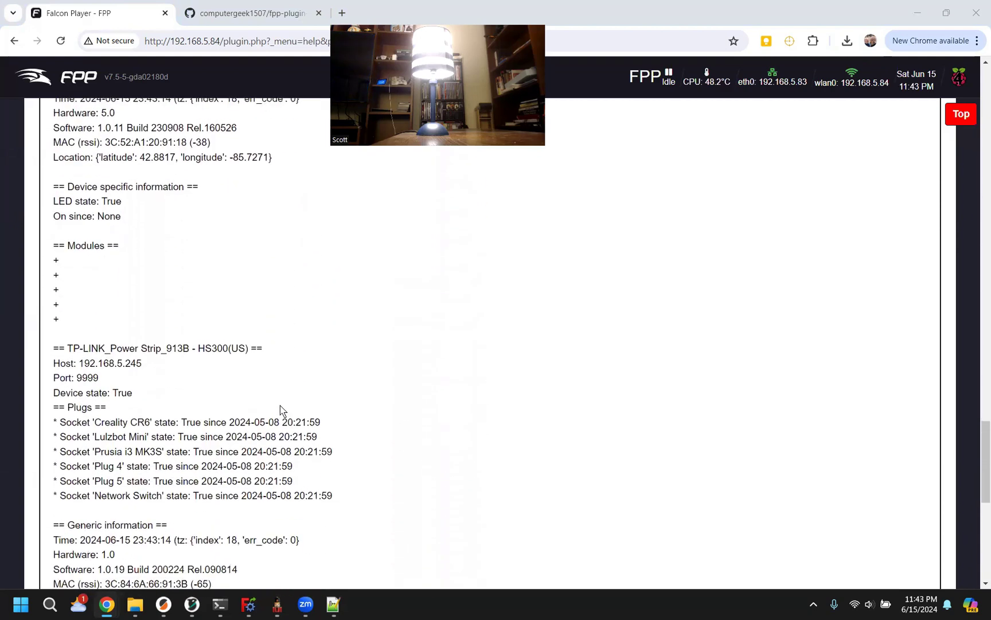
scroll(282, 411, "down", 3)
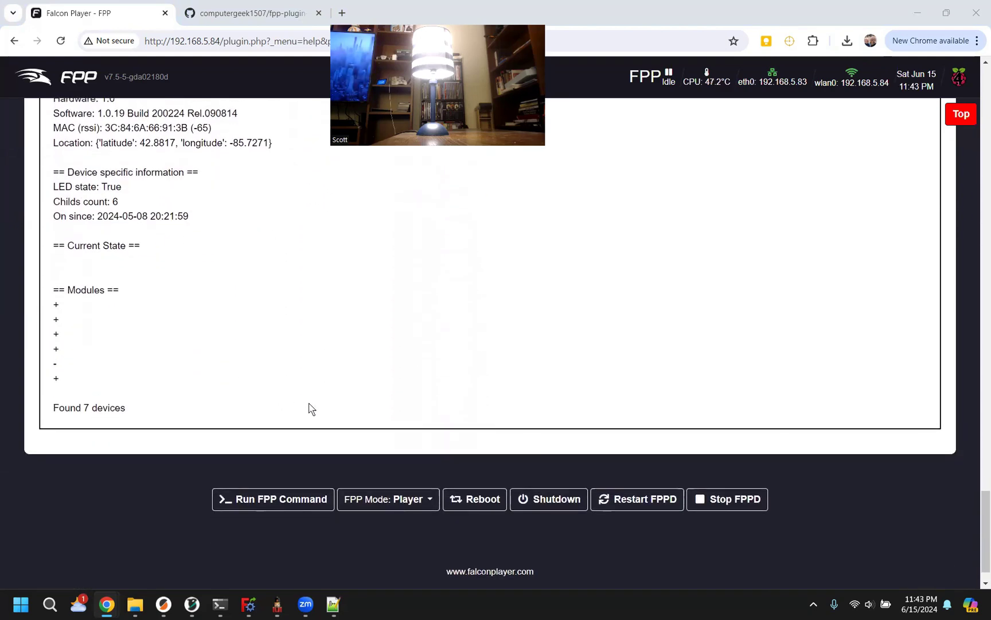
scroll(310, 410, "up", 13)
left_click(61, 41)
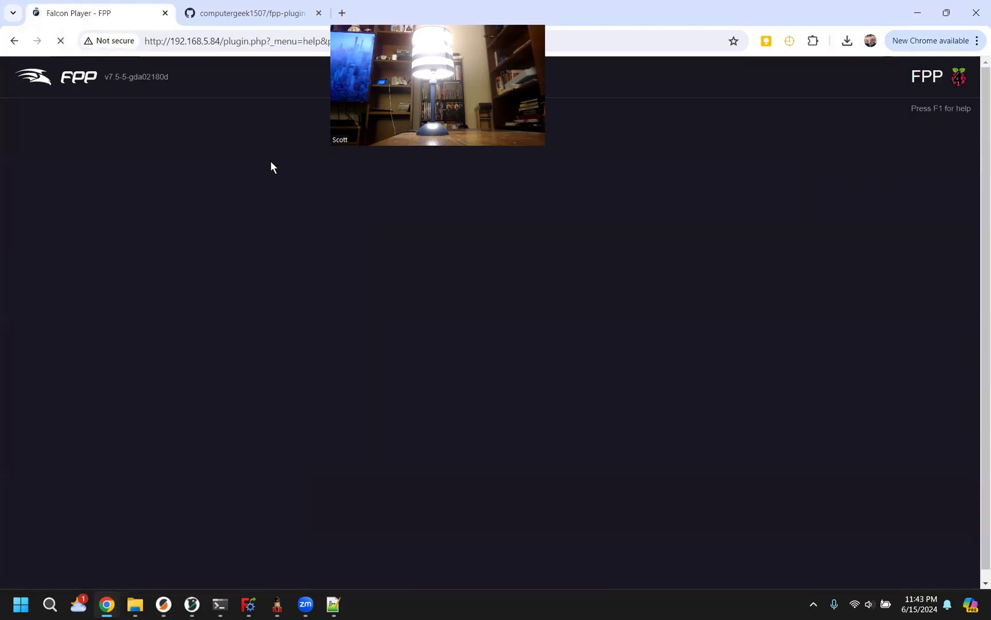
Check the refreshed discovery results, then reload to rerun device discovery again.
scroll(270, 163, "down", 10)
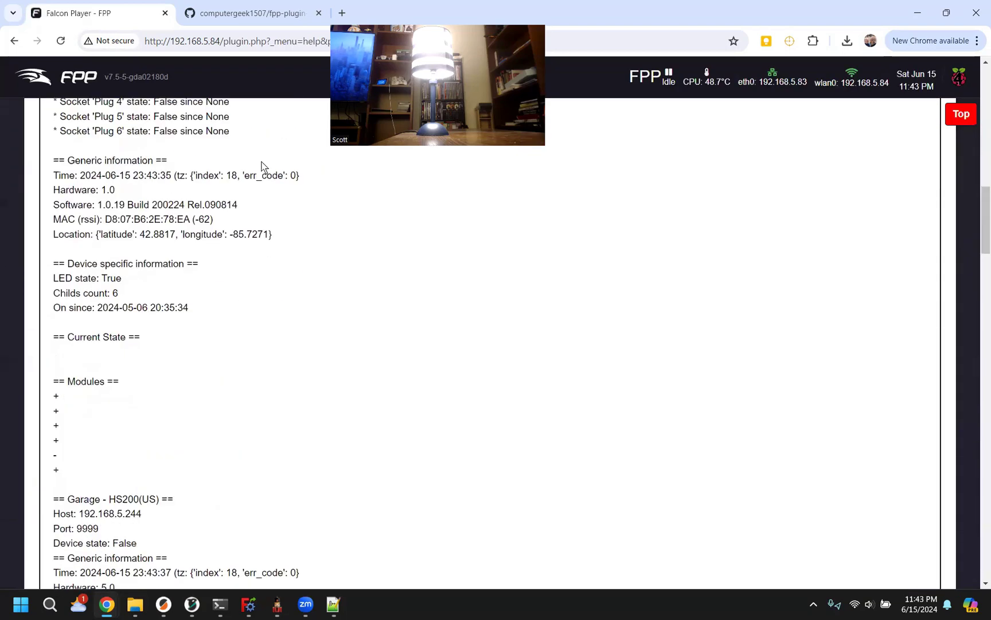
scroll(247, 184, "down", 15)
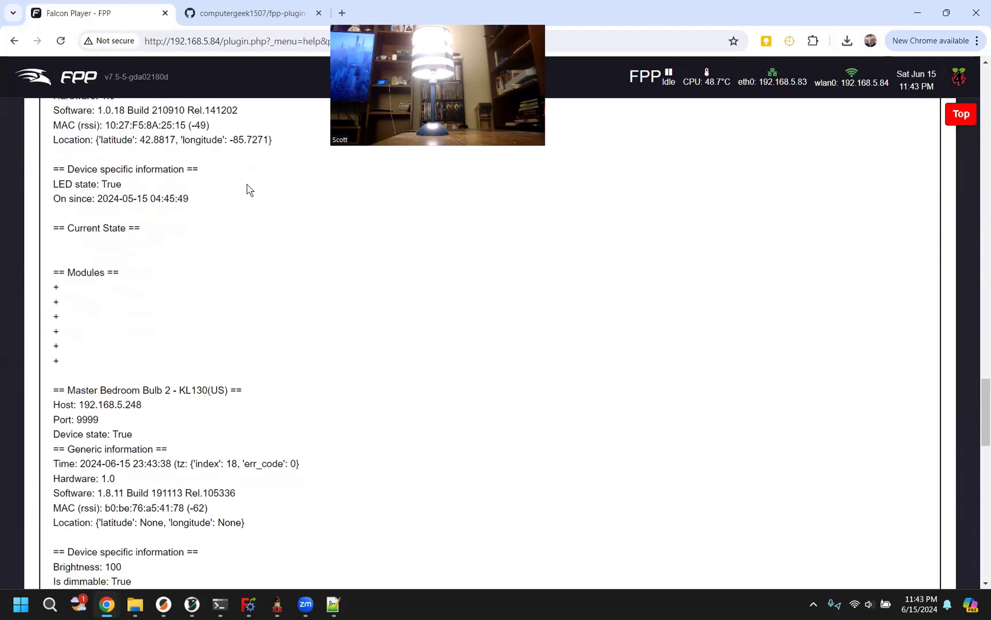
scroll(274, 205, "down", 8)
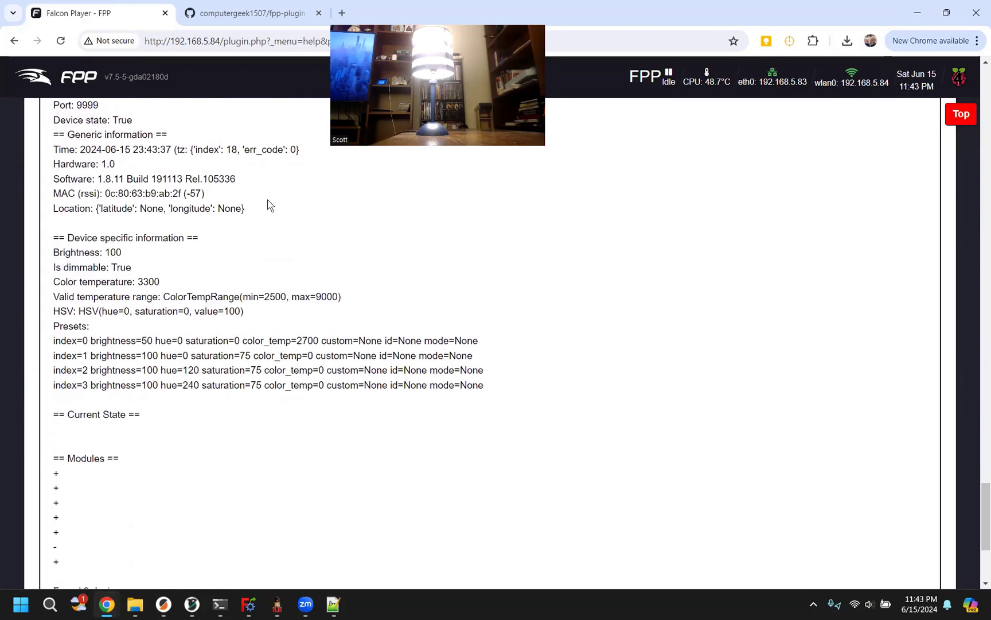
scroll(272, 206, "up", 15)
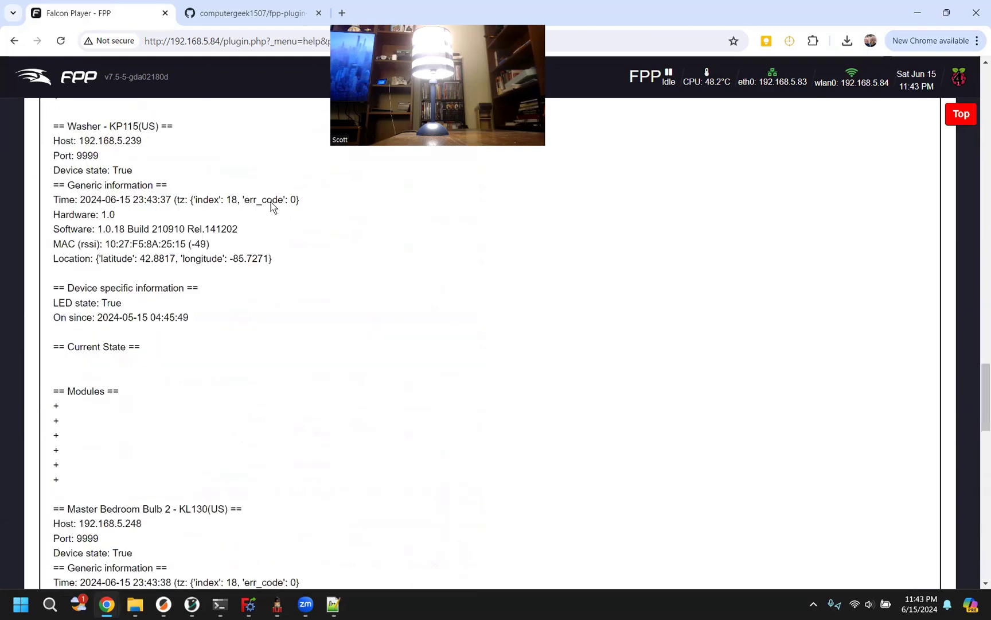
scroll(272, 206, "up", 8)
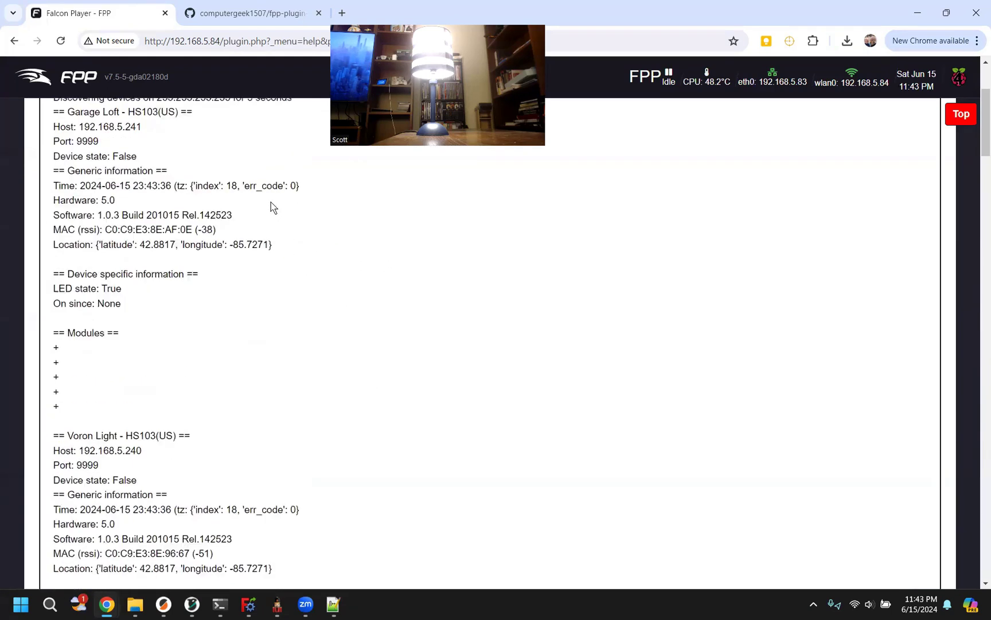
scroll(272, 207, "down", 10)
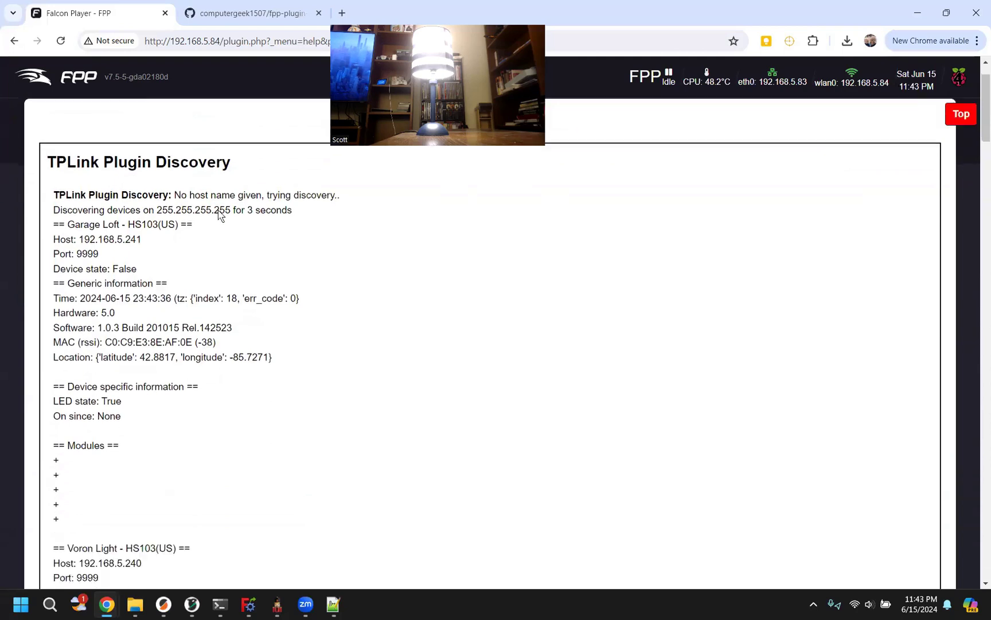
scroll(178, 278, "down", 8)
scroll(169, 290, "down", 10)
scroll(162, 285, "down", 12)
scroll(163, 287, "down", 11)
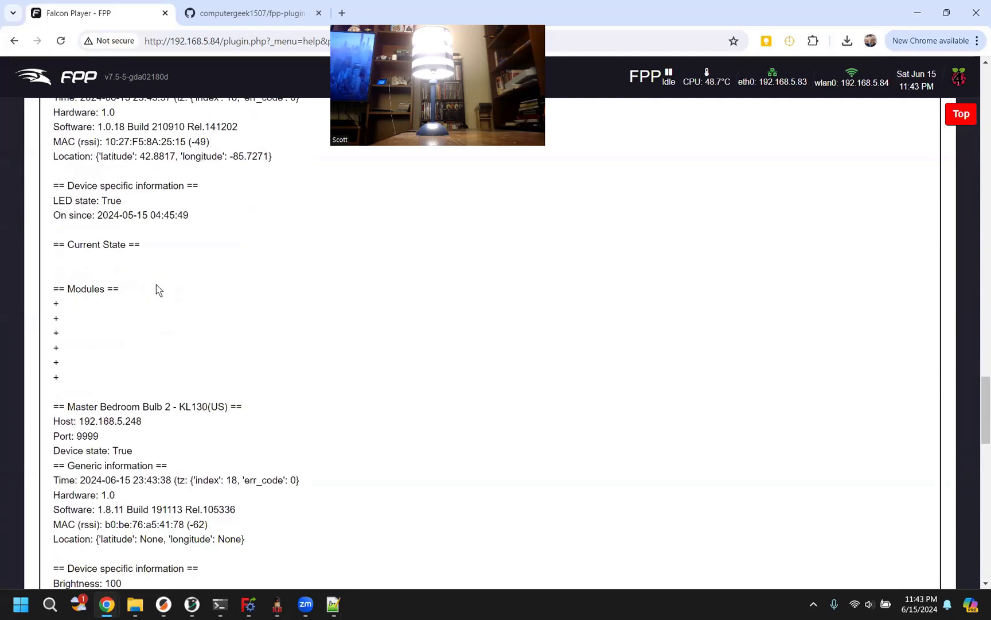
scroll(159, 291, "down", 12)
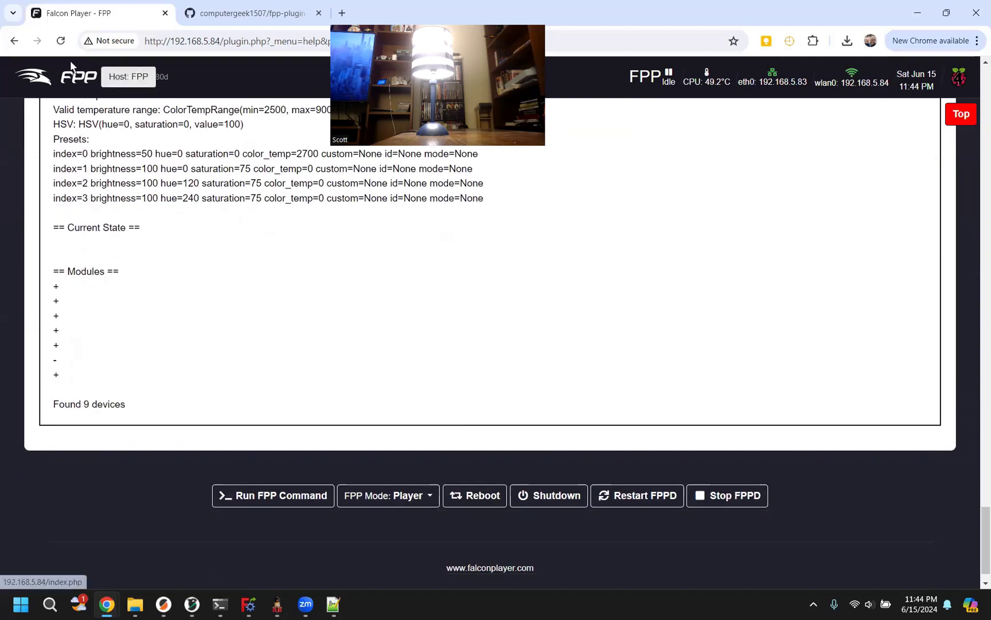
left_click(60, 40)
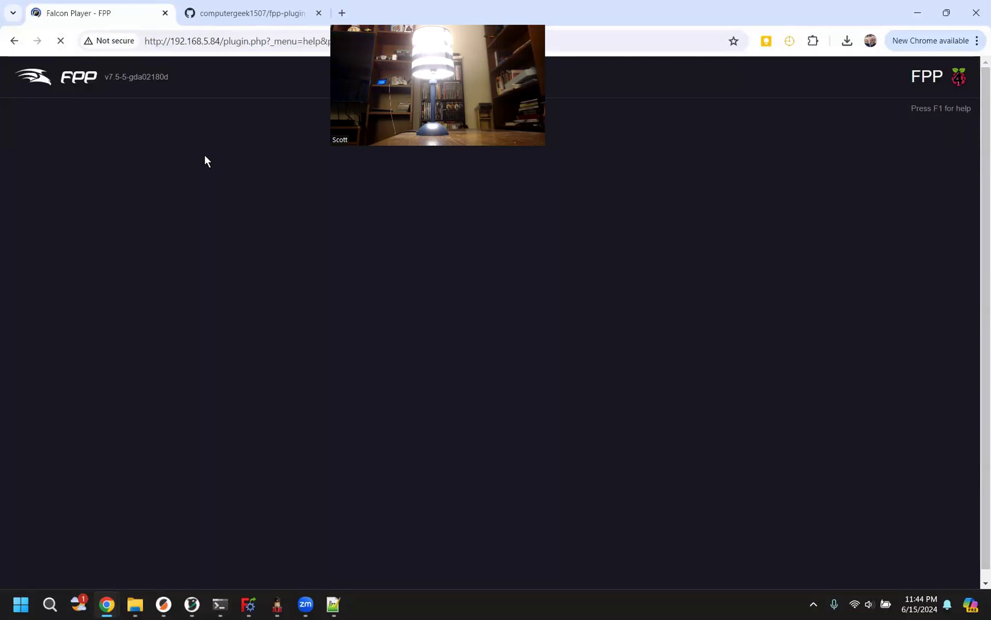
Copy the Bedroom Lamp's IP address 192.168.5.236 from the discovery results.
scroll(195, 189, "up", 6)
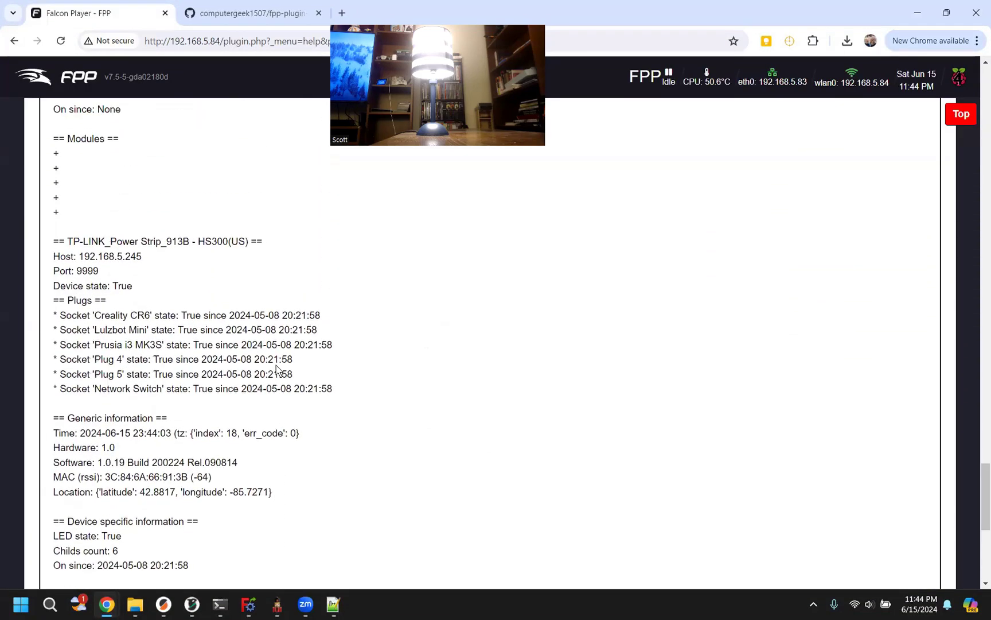
scroll(276, 369, "down", 5)
scroll(276, 369, "up", 11)
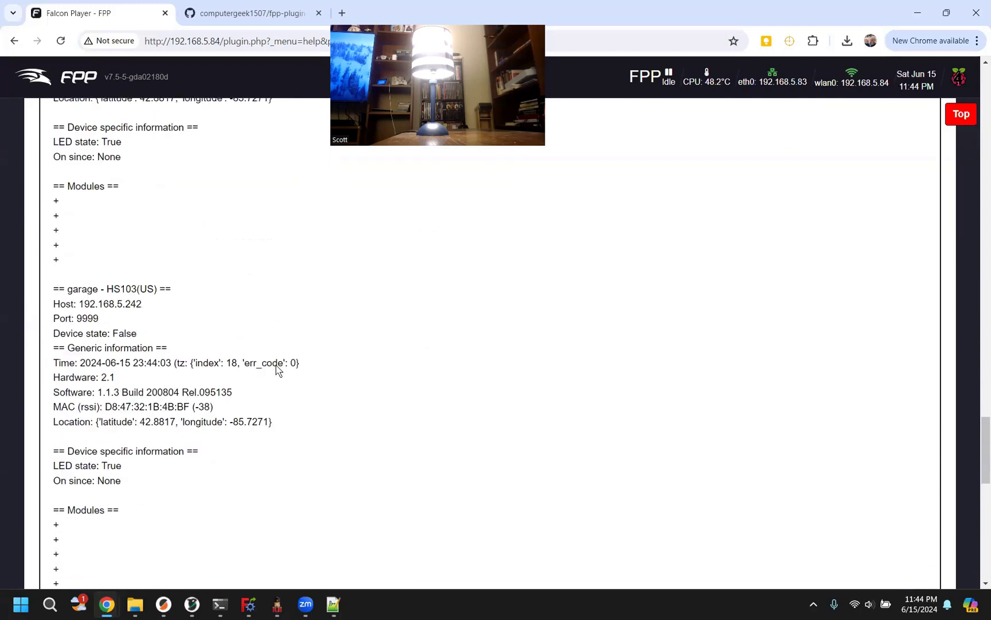
scroll(241, 370, "up", 10)
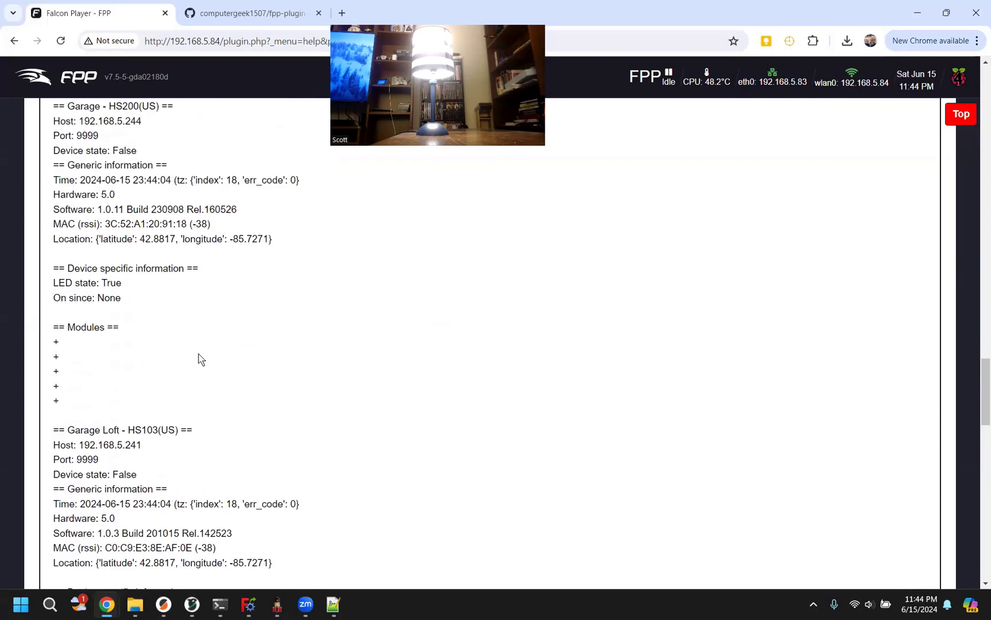
scroll(200, 359, "up", 10)
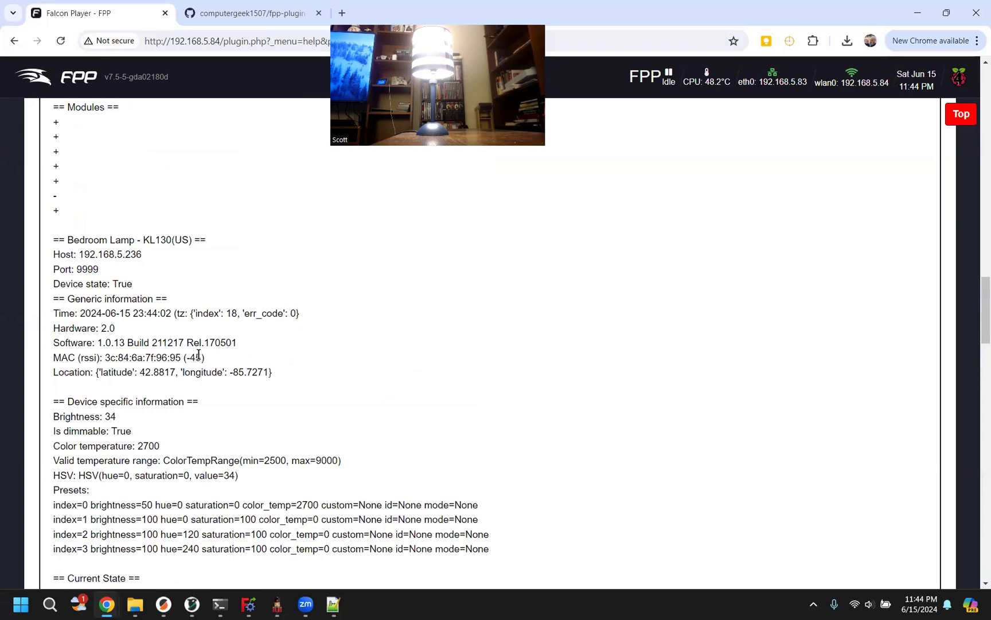
scroll(199, 354, "up", 1)
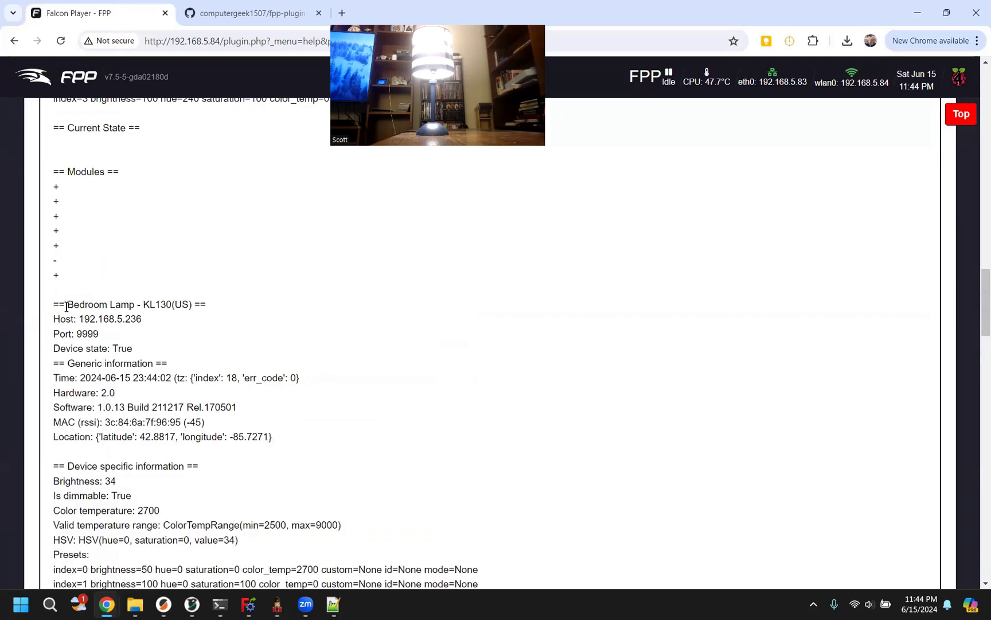
left_click_drag(66, 307, 129, 314)
left_click(140, 310)
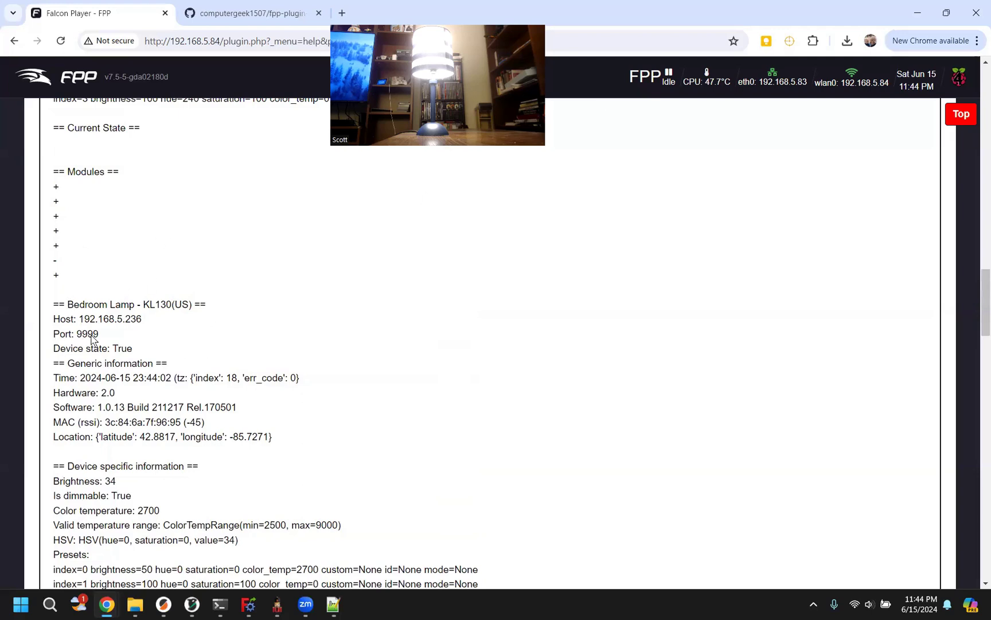
left_click_drag(80, 320, 141, 331)
right_click(113, 317)
left_click(141, 332)
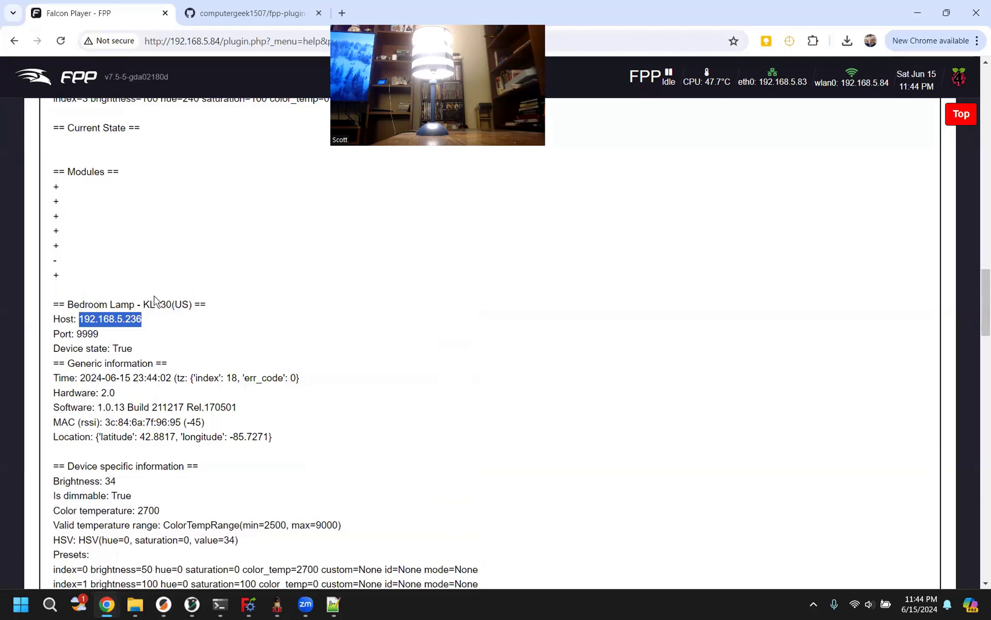
left_click(112, 303)
Select the brightness value 34 in the lamp's HSV line.
scroll(152, 331, "down", 1)
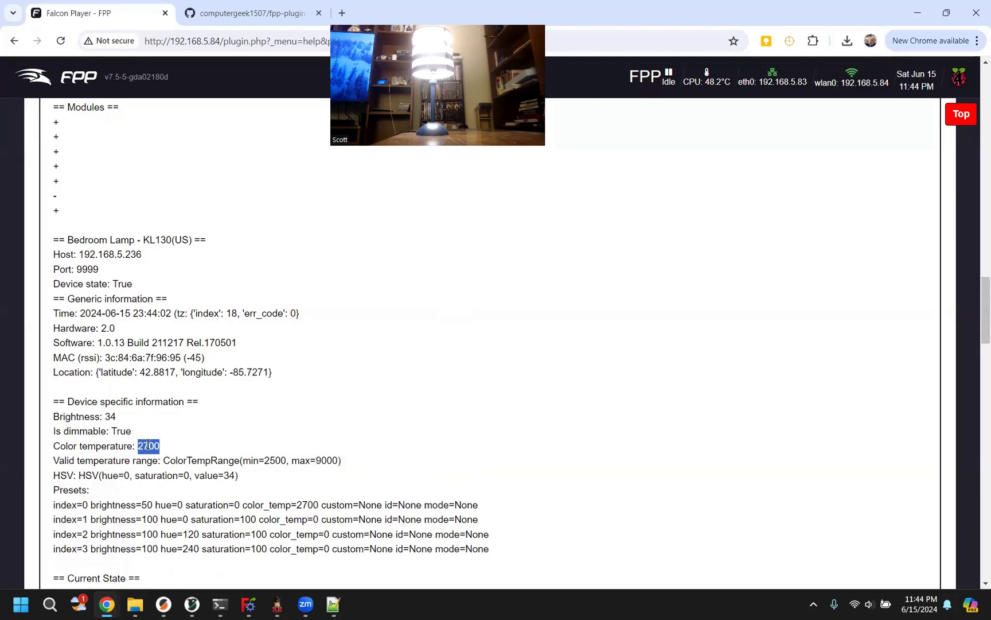
double_click(229, 475)
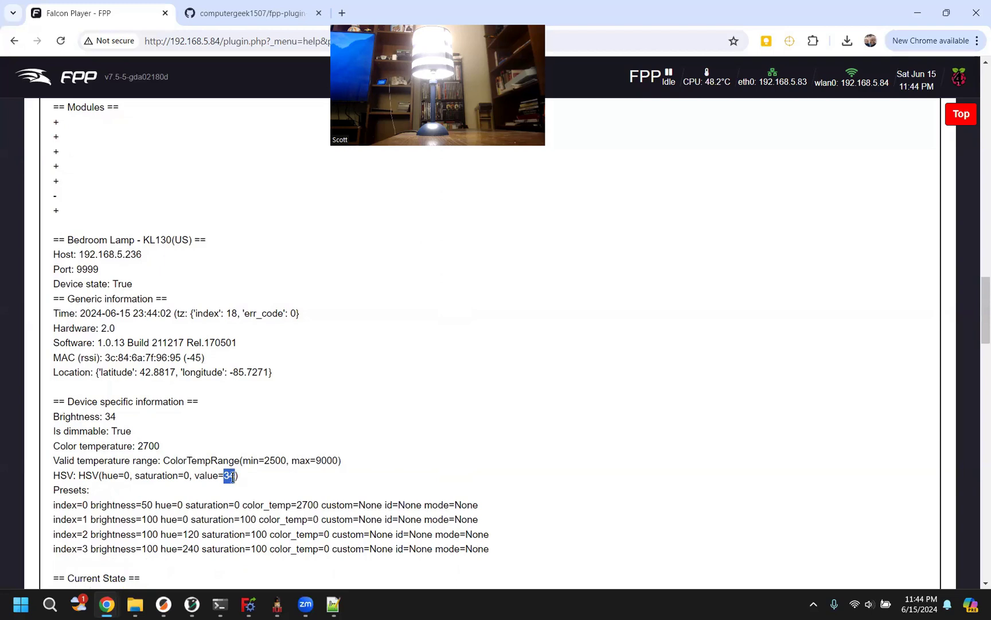
scroll(276, 476, "up", 20)
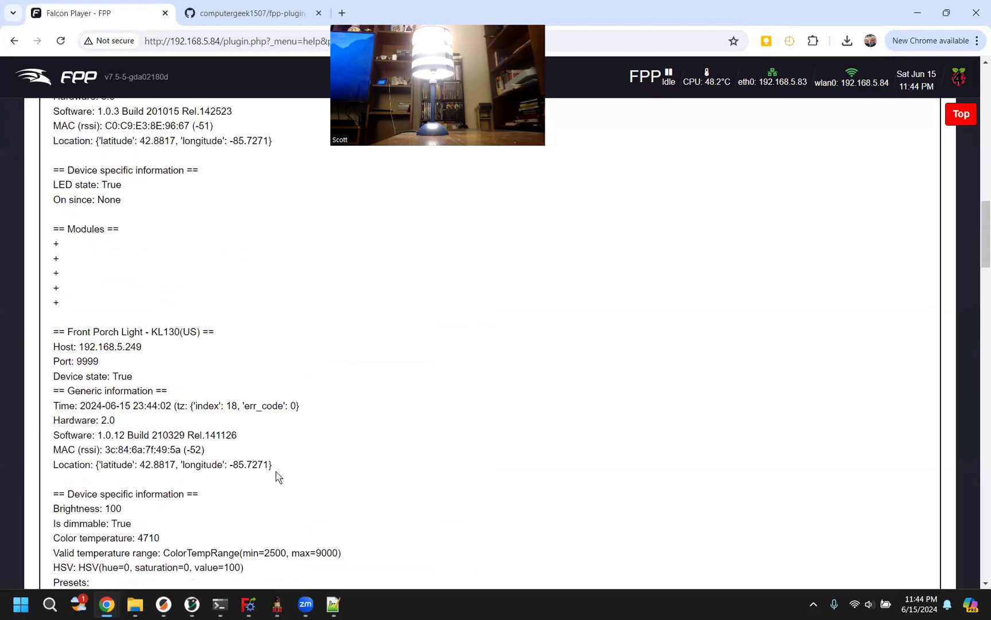
scroll(276, 476, "up", 2)
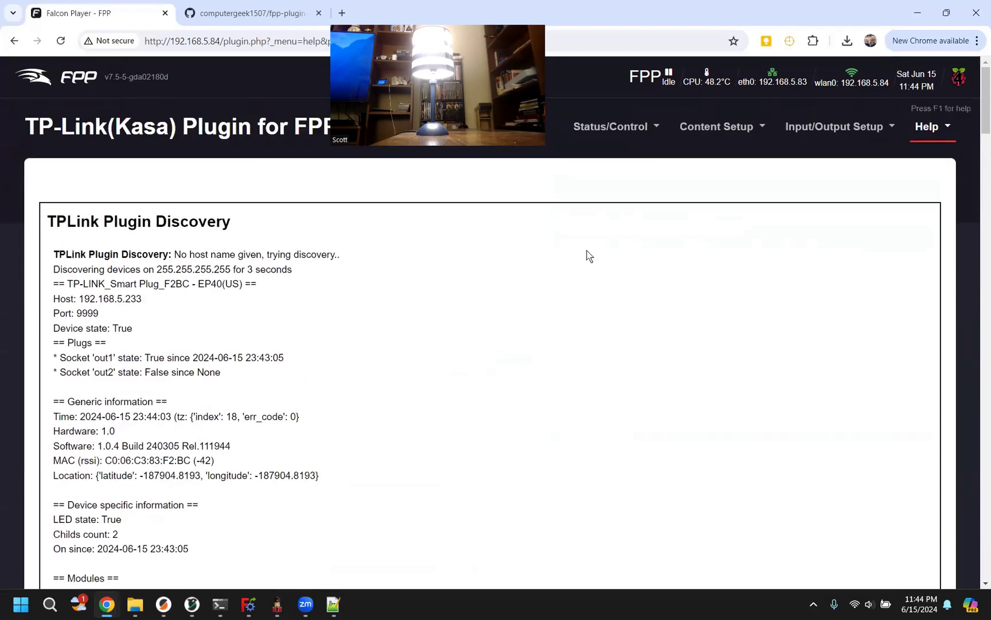
Add a new command preset using TPLink Set Light RGB.
left_click(613, 130)
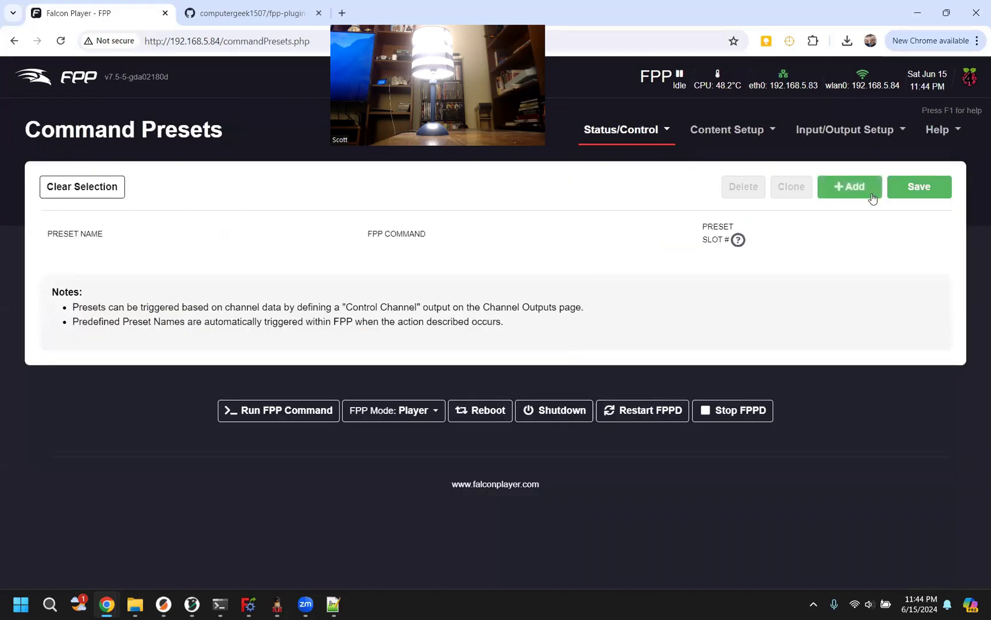
left_click(850, 186)
left_click(548, 271)
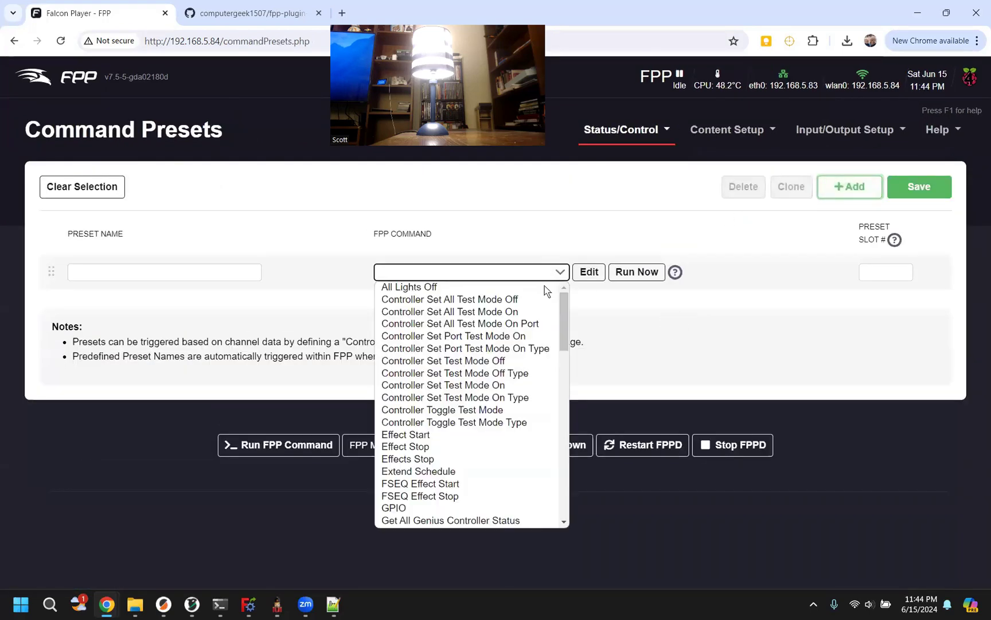
scroll(546, 291, "down", 20)
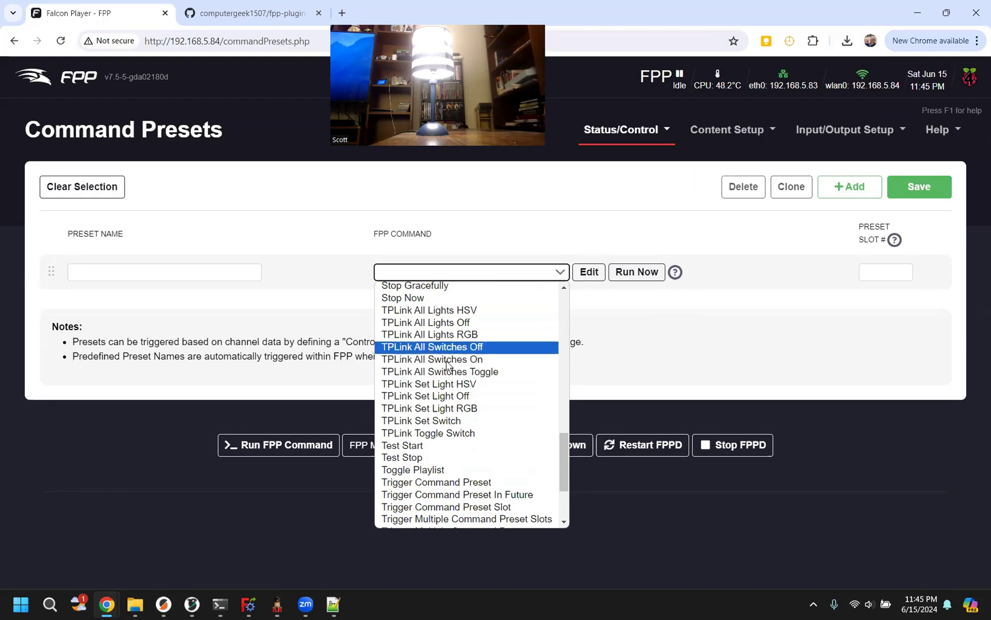
left_click(475, 408)
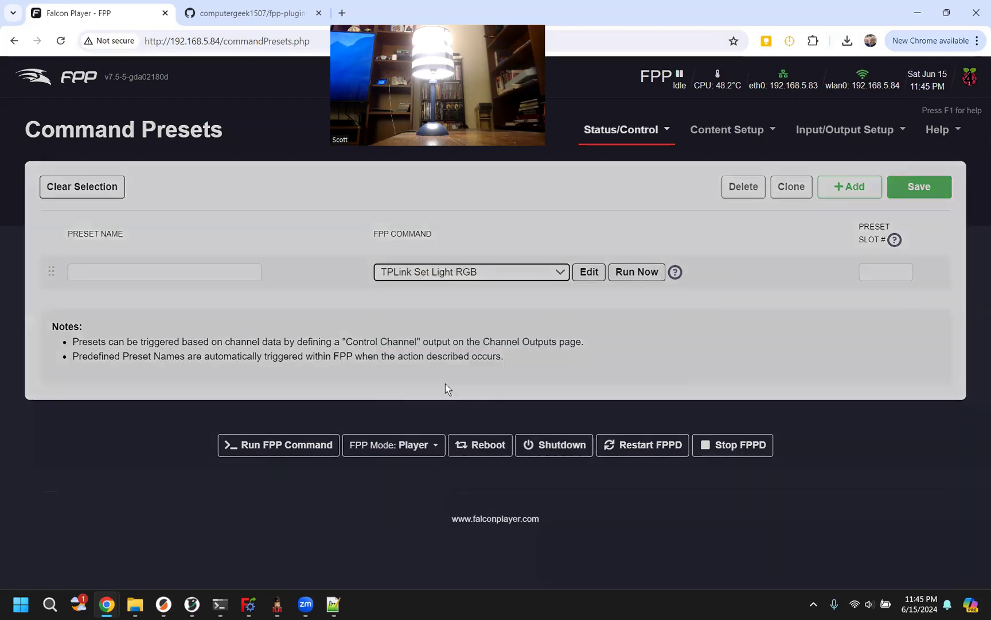
Paste IP 192.168.5.236, set Green and Blue to 0, and run the red light.
left_click(380, 225)
right_click(387, 228)
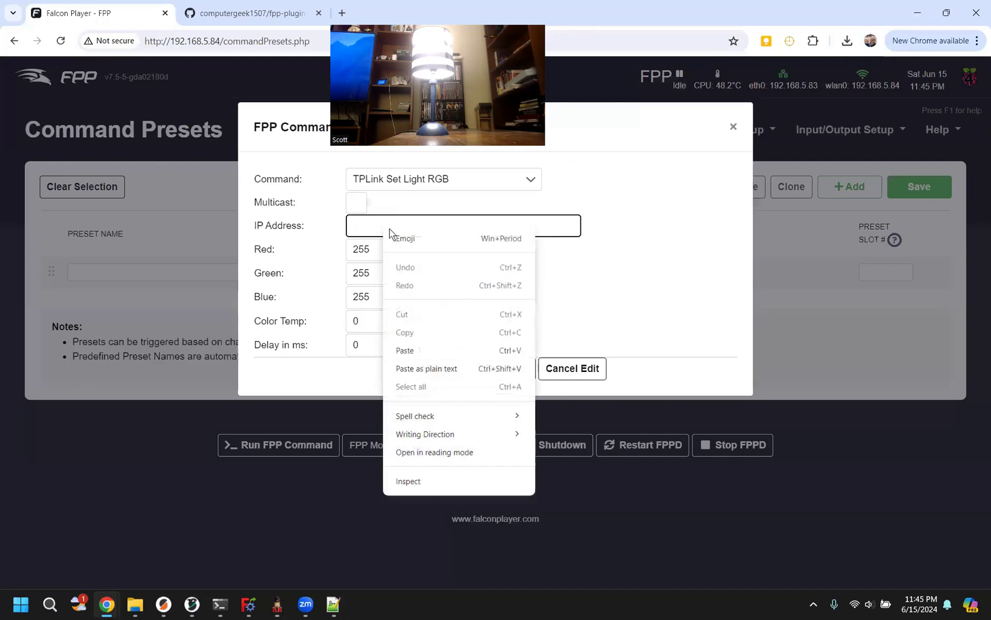
left_click(427, 351)
left_click_drag(379, 277, 338, 270)
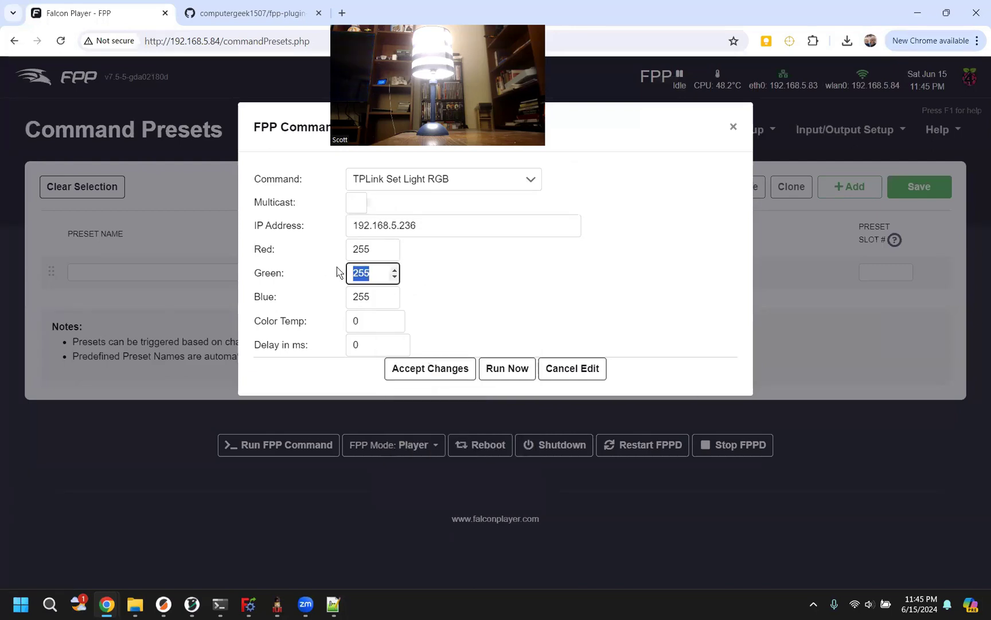
key("BackSpace")
double_click(368, 295)
key("BackSpace")
left_click(362, 272)
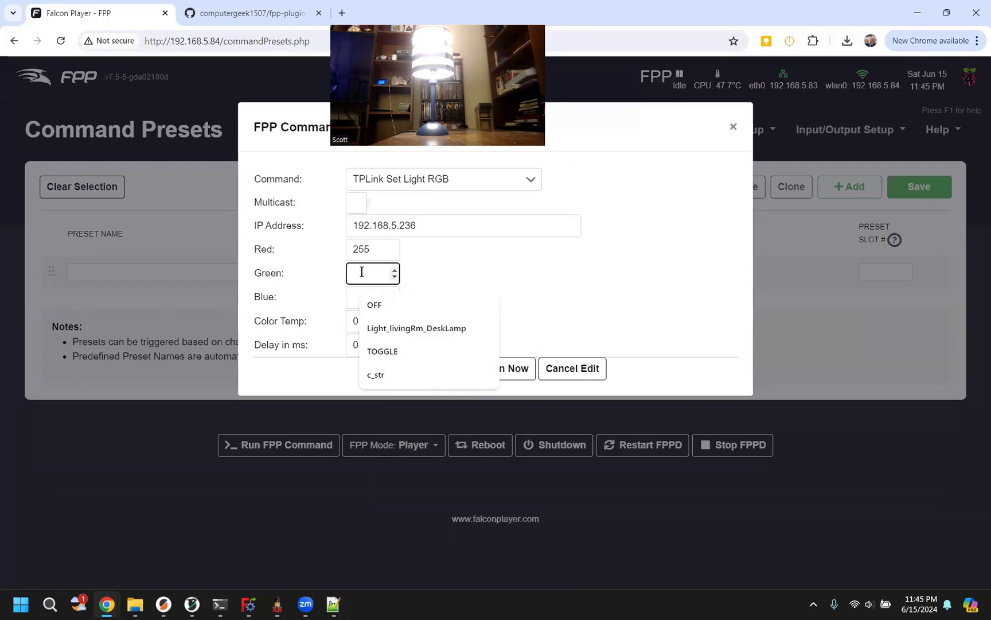
type("0")
left_click(366, 298)
type("0")
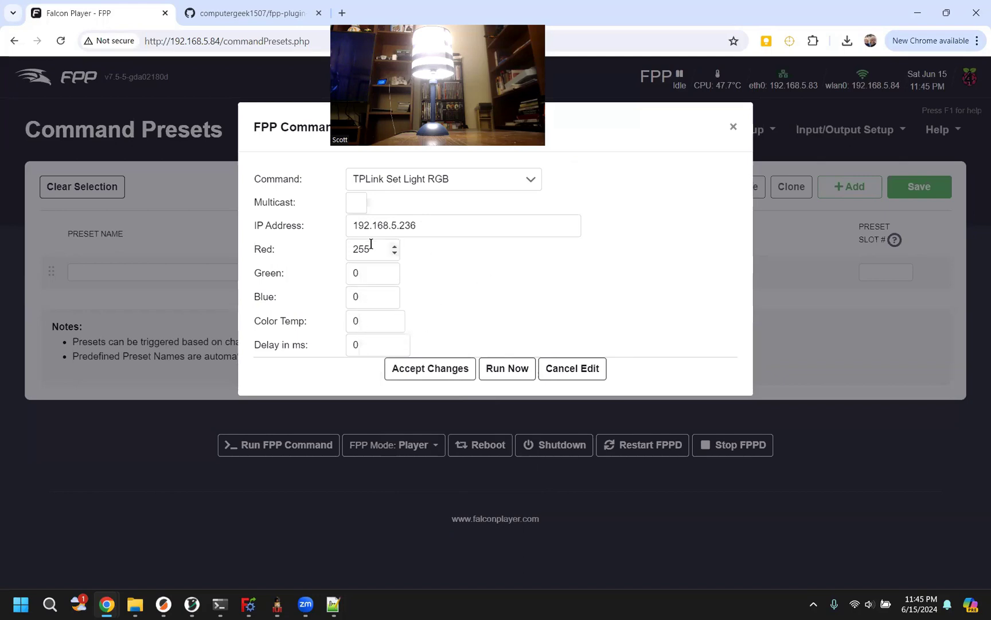
left_click(509, 374)
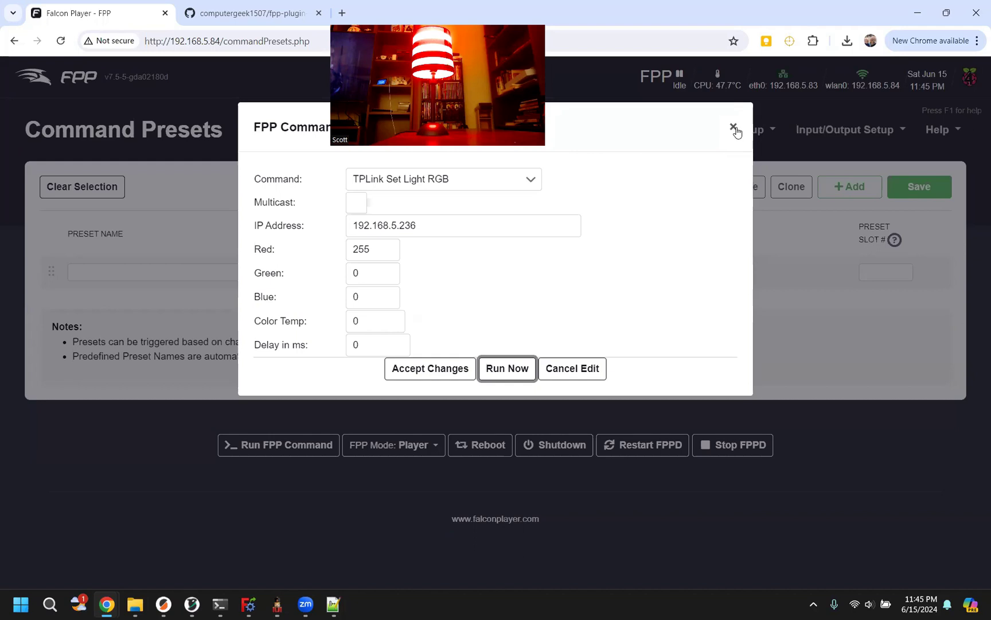
Switch the preset's command to TPLink All Lights RGB and close the editor.
left_click(502, 182)
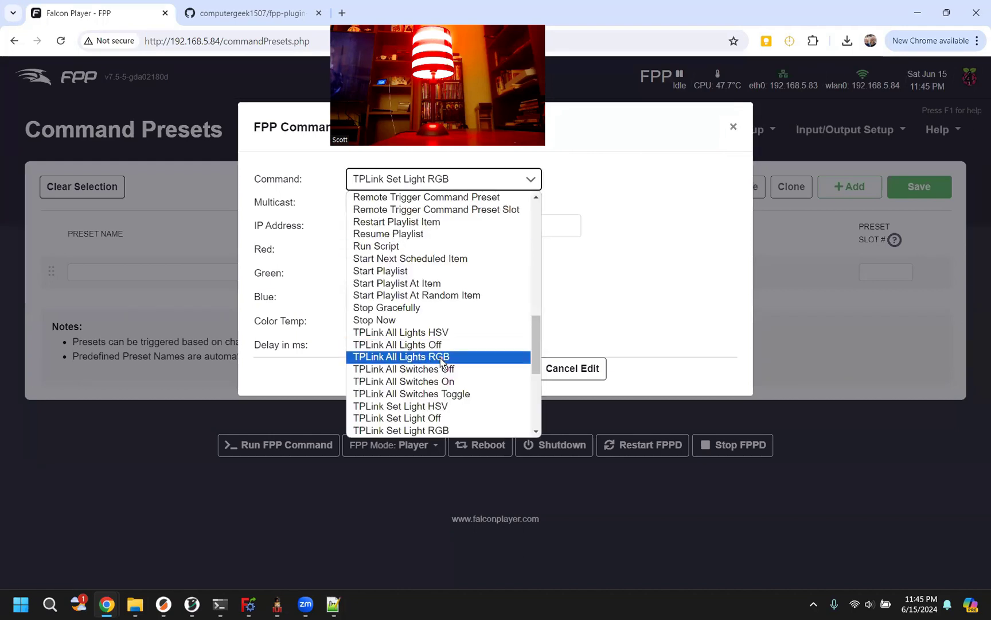
left_click(443, 356)
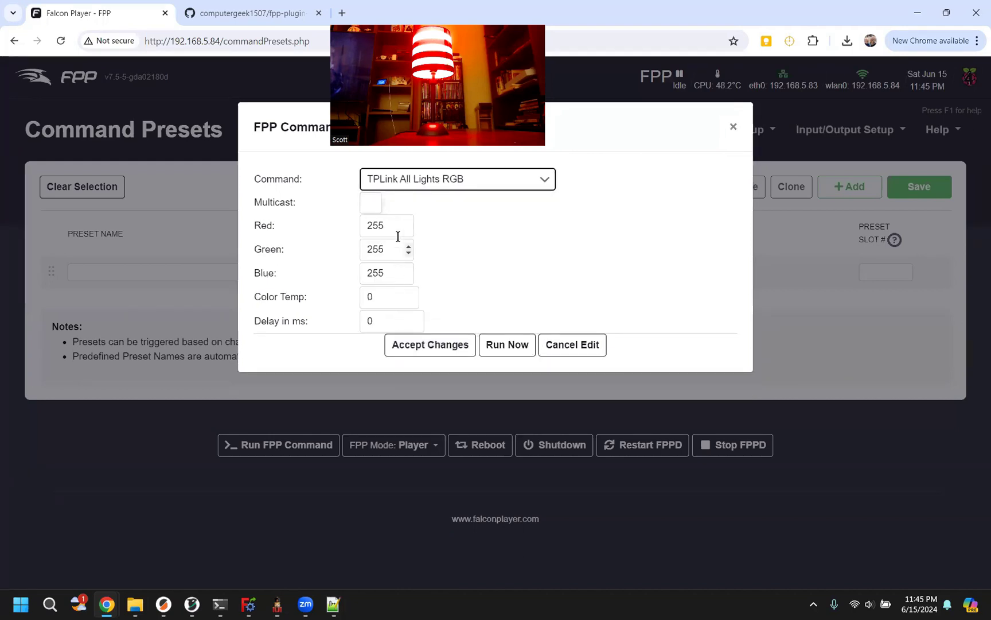
left_click(733, 128)
Delete the old plug device from the TP-Link plugin configuration.
left_click(842, 130)
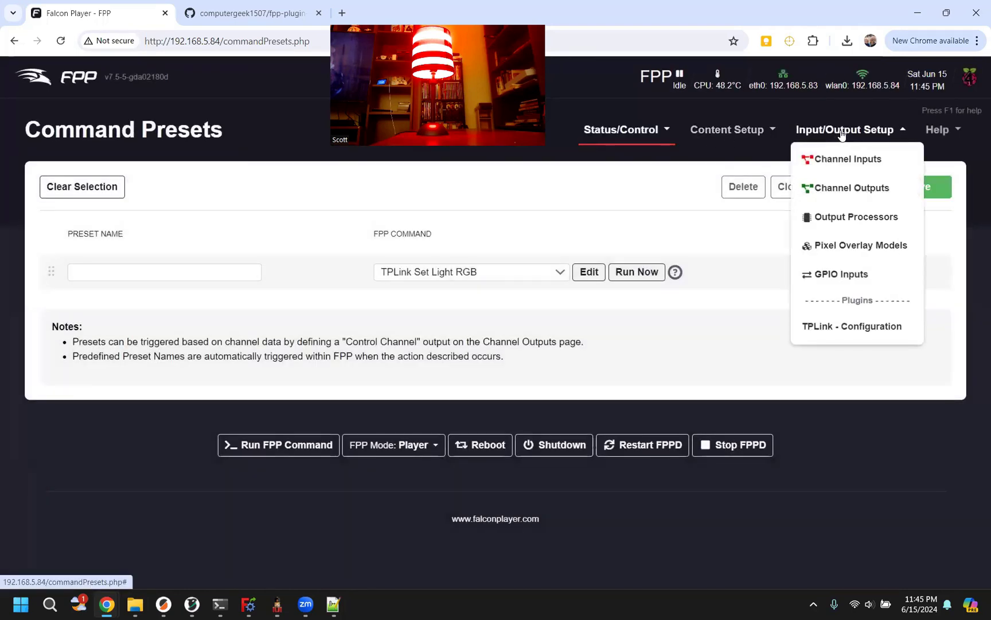
left_click(841, 325)
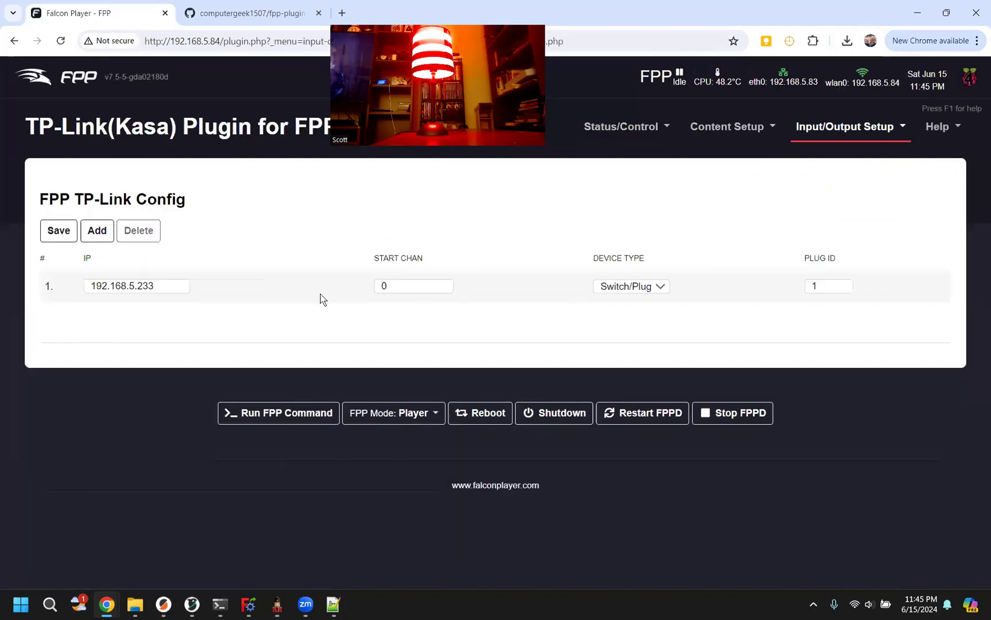
left_click(241, 296)
left_click(132, 237)
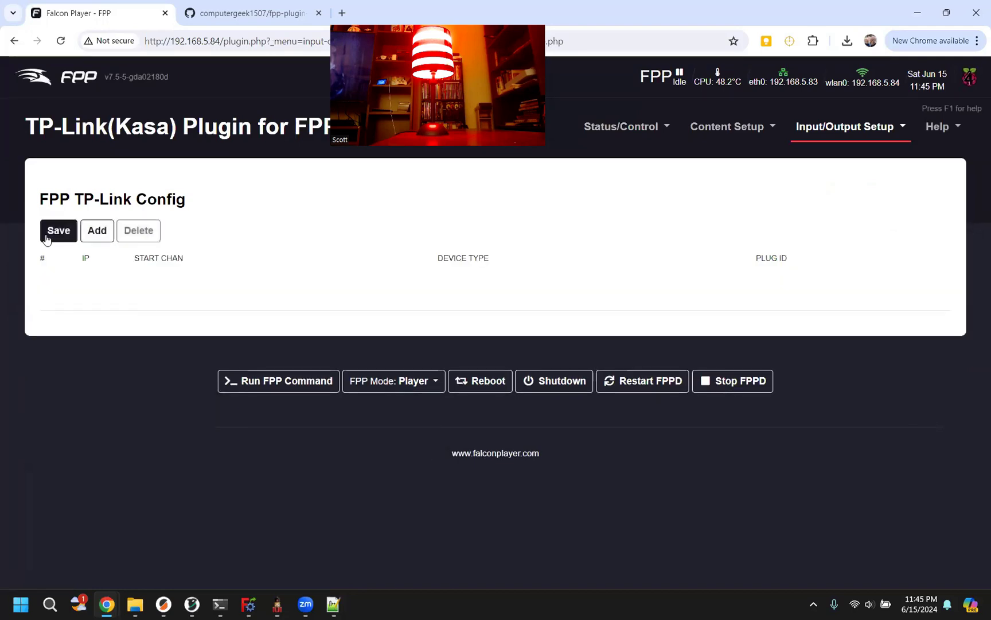
Add and save a device at 192.168.5.236 with start channel 1.
left_click(97, 231)
left_click(146, 286)
type("192.168.5.236")
left_click(398, 283)
left_click(449, 284)
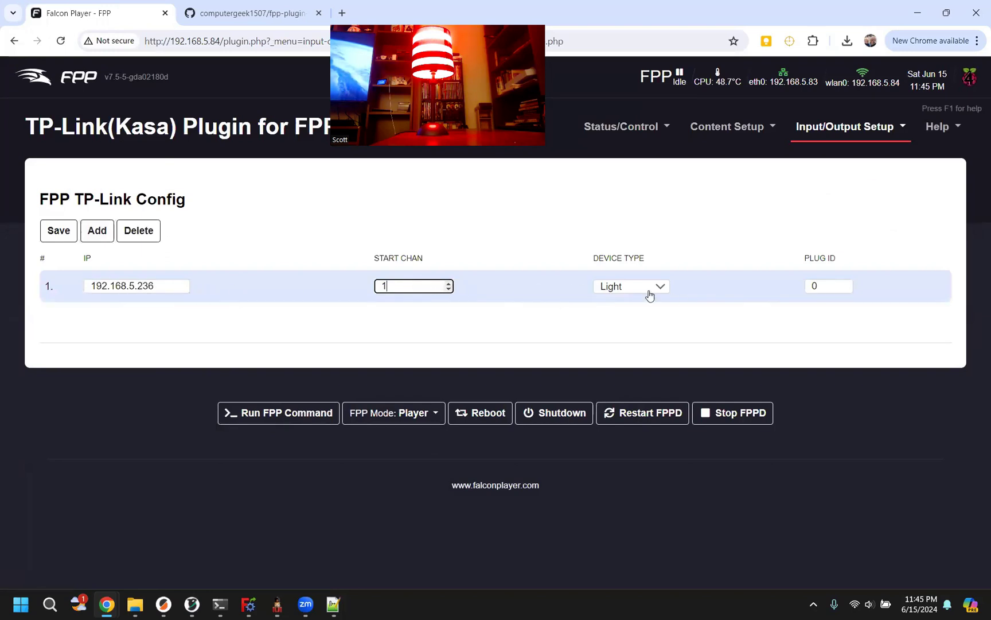
left_click(51, 230)
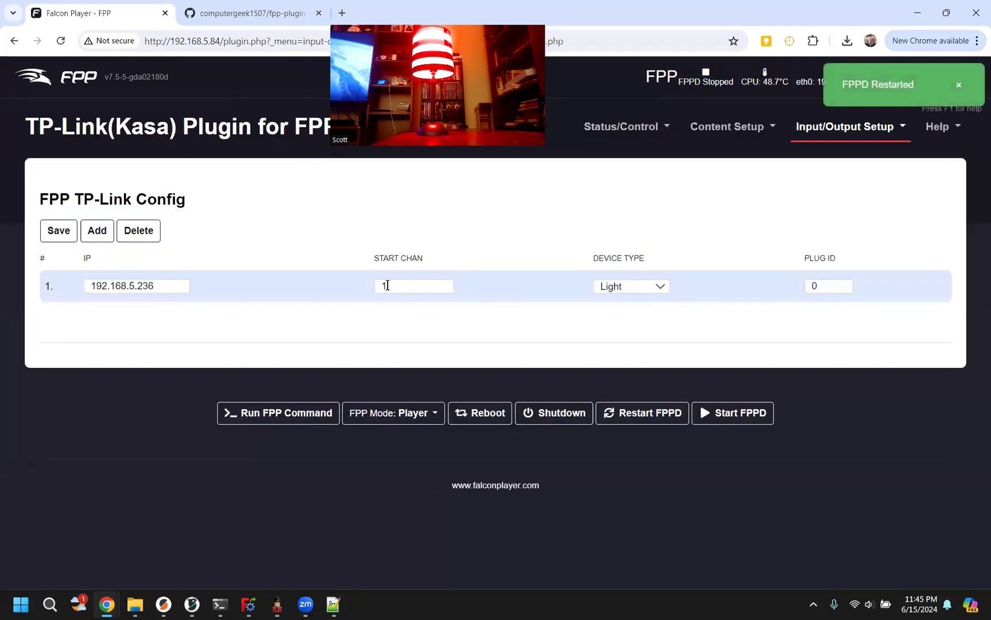
left_click(386, 286)
key("BackSpace")
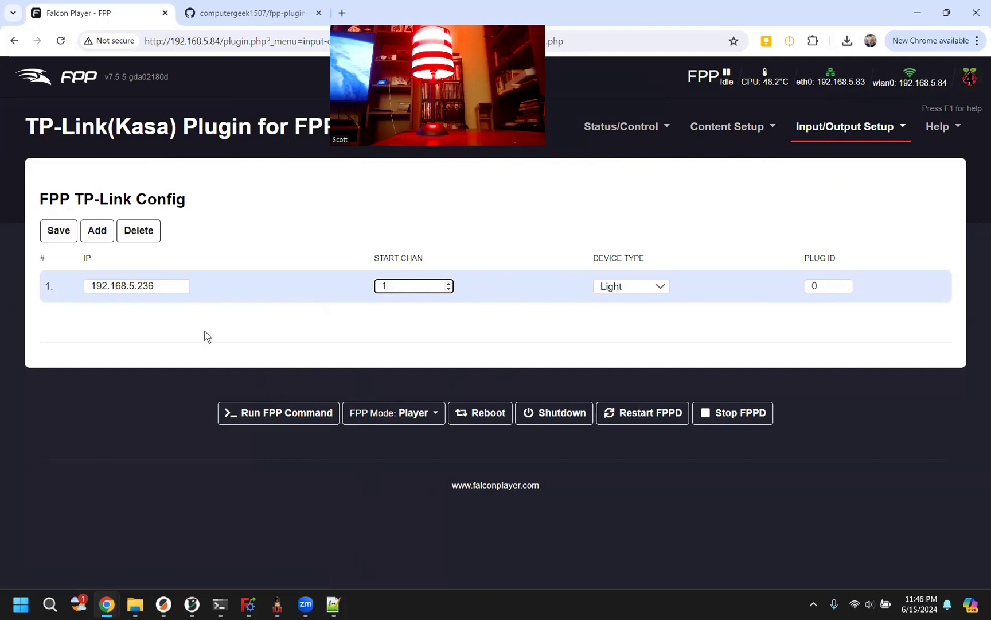
Bring the controllers folder forward and open fpp_dummy.xcontroller with Notepad++.
left_click(278, 605)
mouse_move(135, 607)
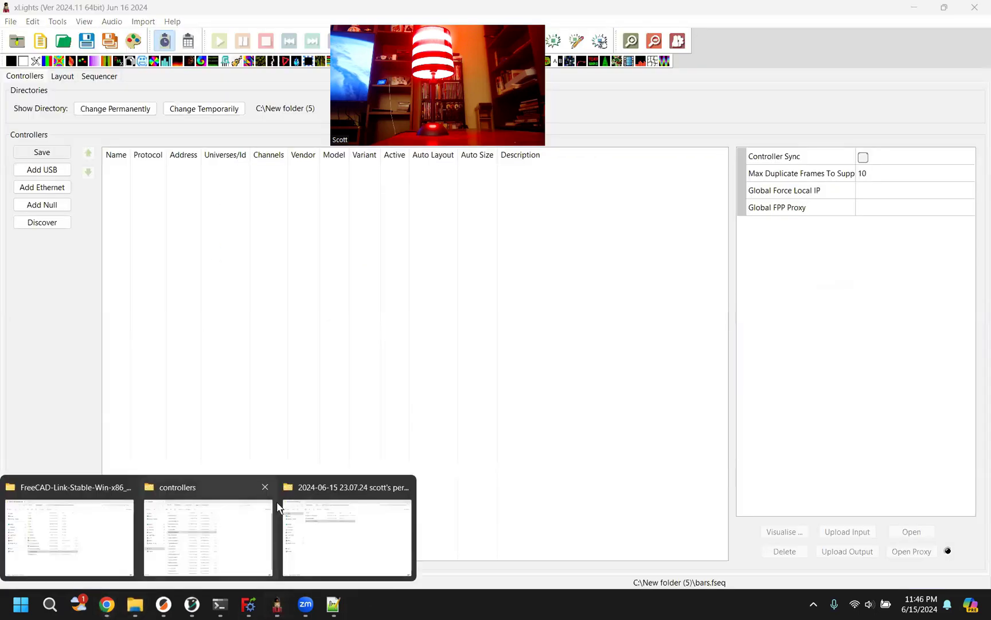
left_click(177, 506)
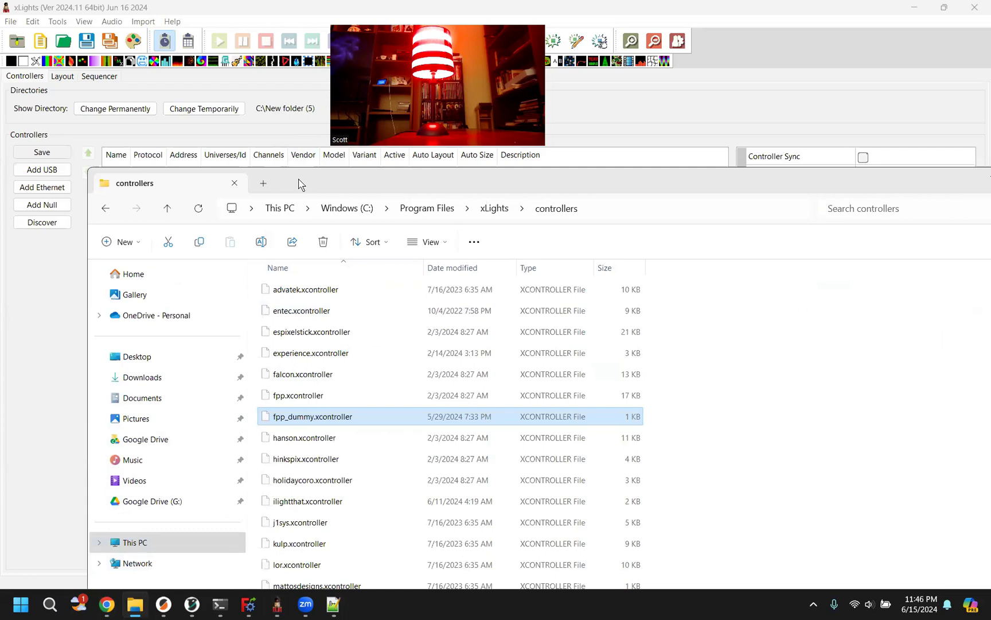
left_click_drag(298, 182, 262, 112)
right_click(276, 344)
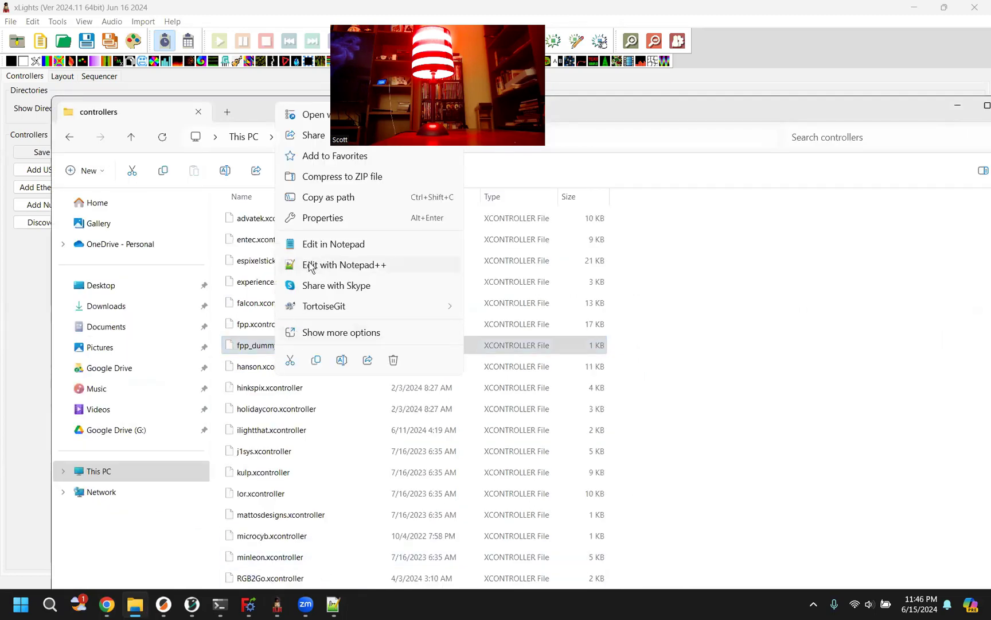
left_click(298, 323)
left_click(293, 345)
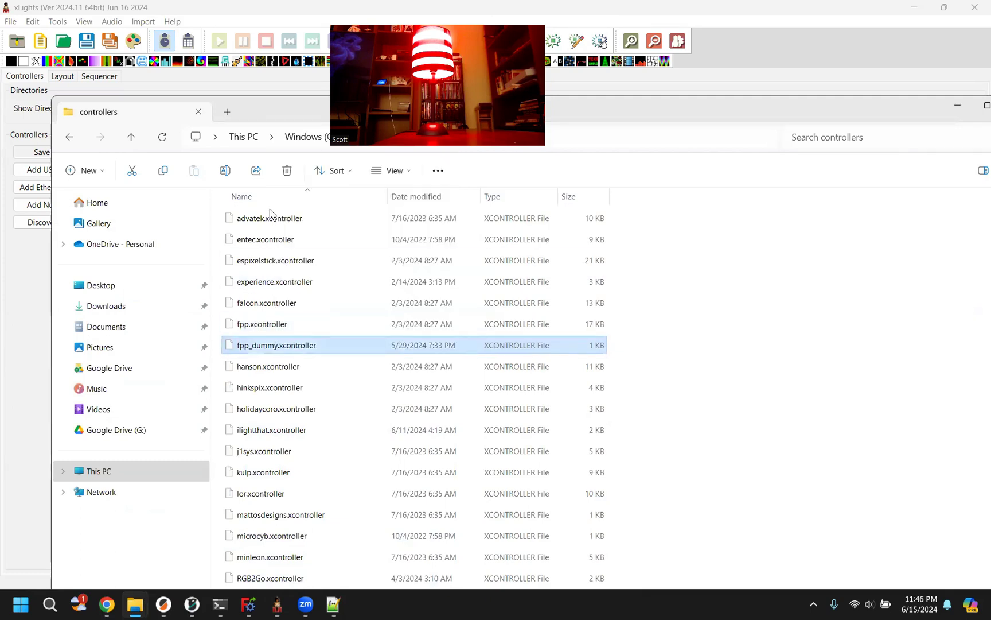
Browse back to the controllers folder that holds fpp_dummy.xcontroller.
left_click(311, 138)
key("alt+Left")
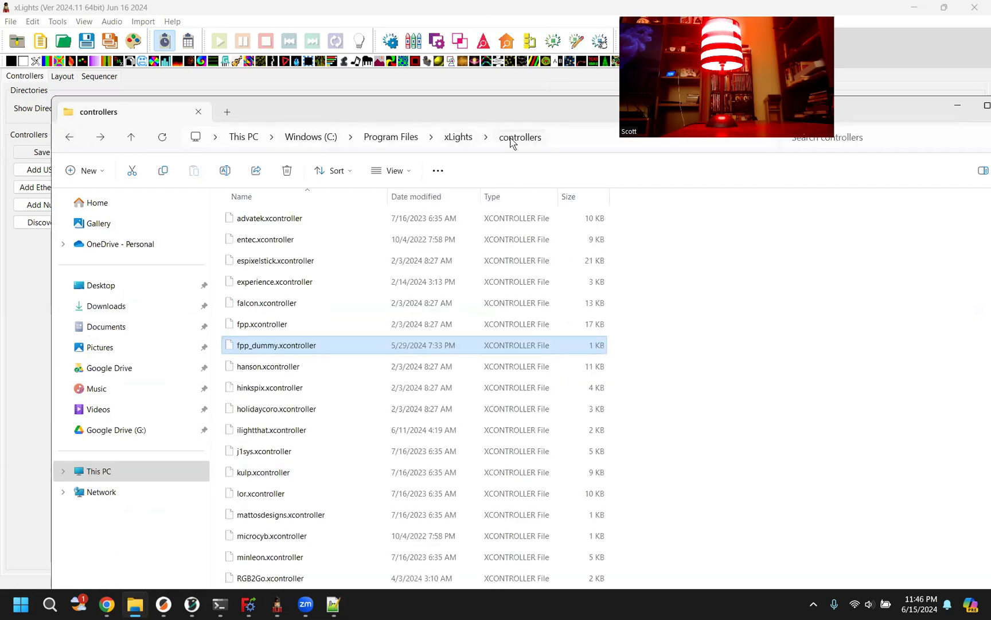
scroll(313, 288, "down", 1)
scroll(313, 288, "up", 1)
In Notepad++, highlight SupportsAutoLayout, MaxPixelPort 0 and the DUMMY name in fpp_dummy.xcontroller.
left_click(338, 608)
left_click(440, 344)
double_click(436, 344)
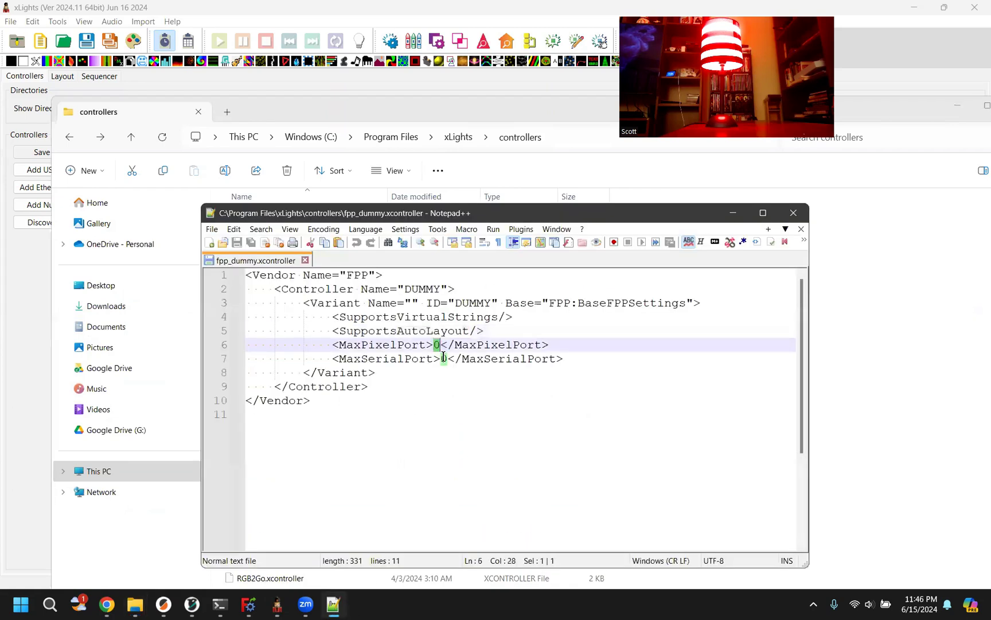
key("Down")
key("Down")
key("shift+Up")
key("Up")
key("Left")
double_click(424, 331)
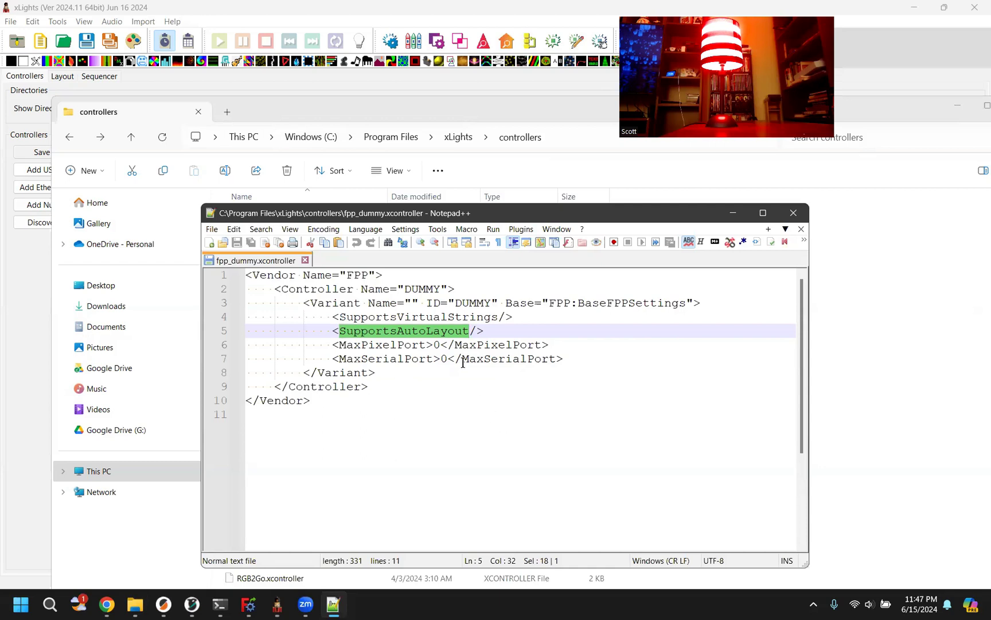
double_click(387, 345)
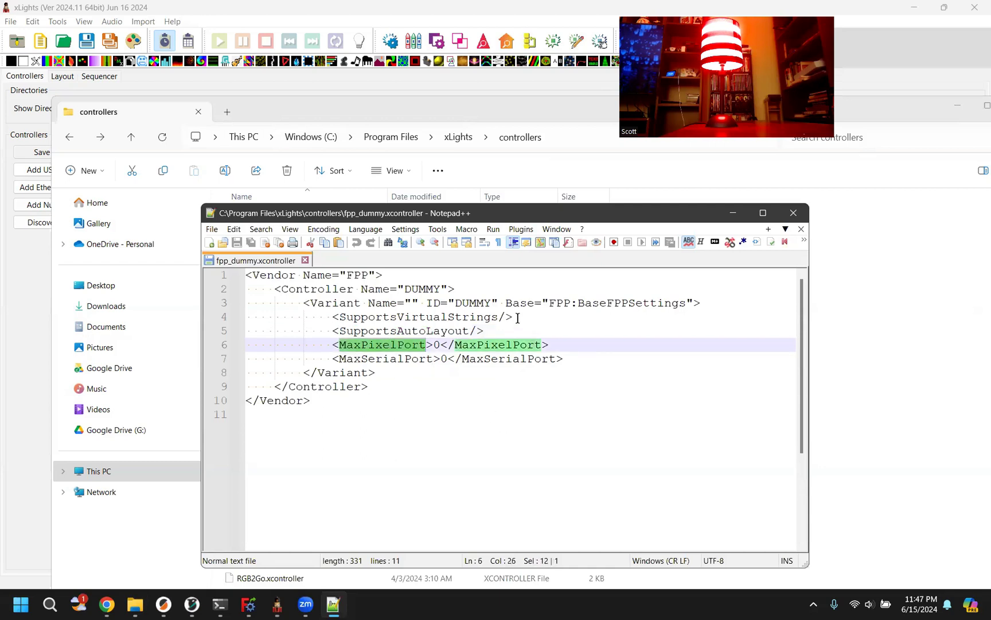
double_click(419, 289)
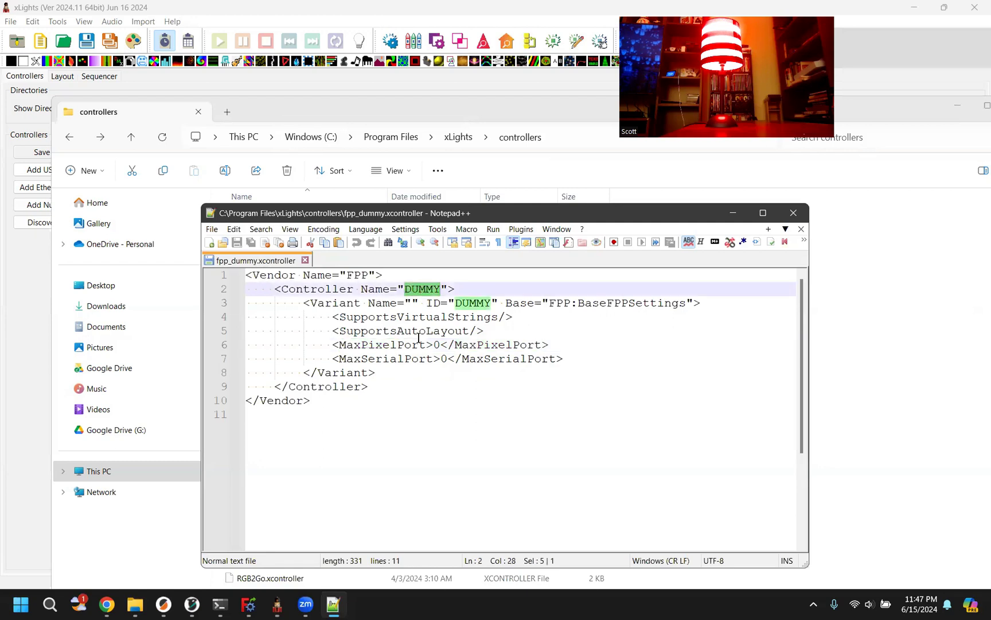
In xLights, add an Ethernet controller with vendor FPP, model DUMMY, IP 192.168.6.84.
left_click(256, 11)
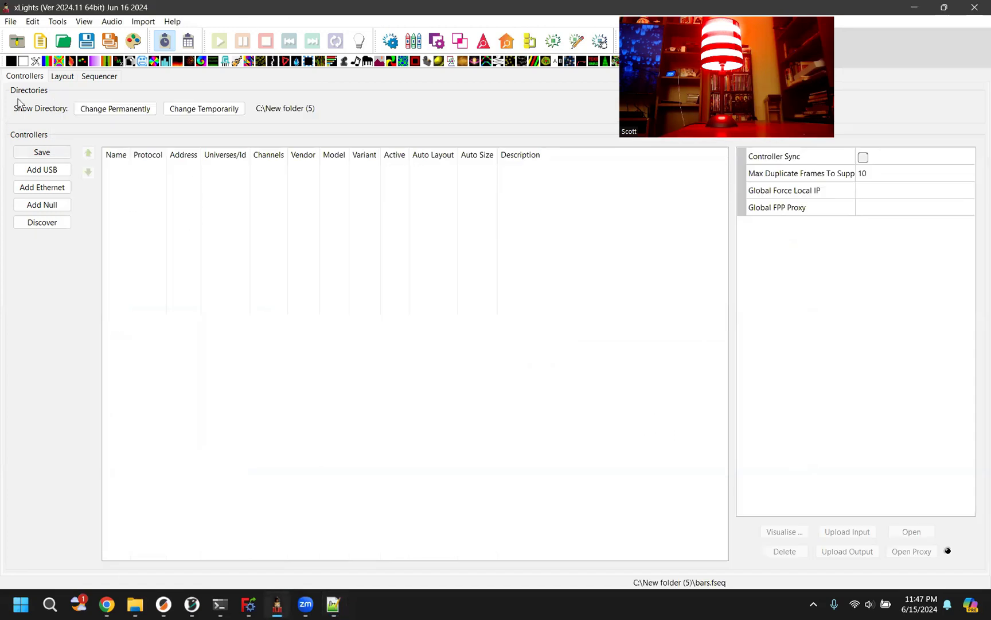
left_click(46, 188)
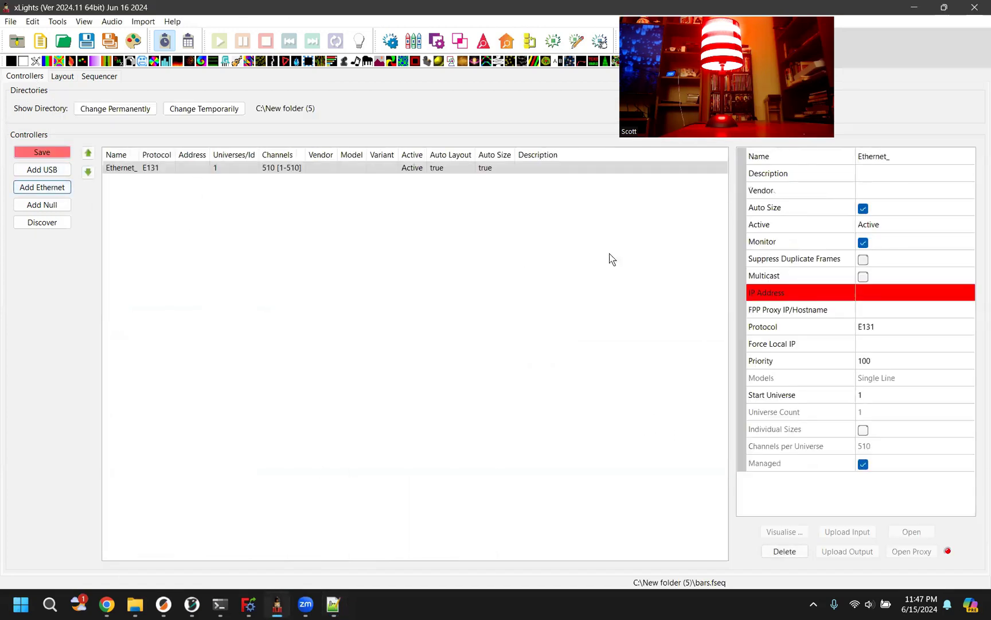
left_click(871, 197)
scroll(874, 241, "up", 1)
left_click(877, 279)
left_click(873, 211)
left_click(873, 211)
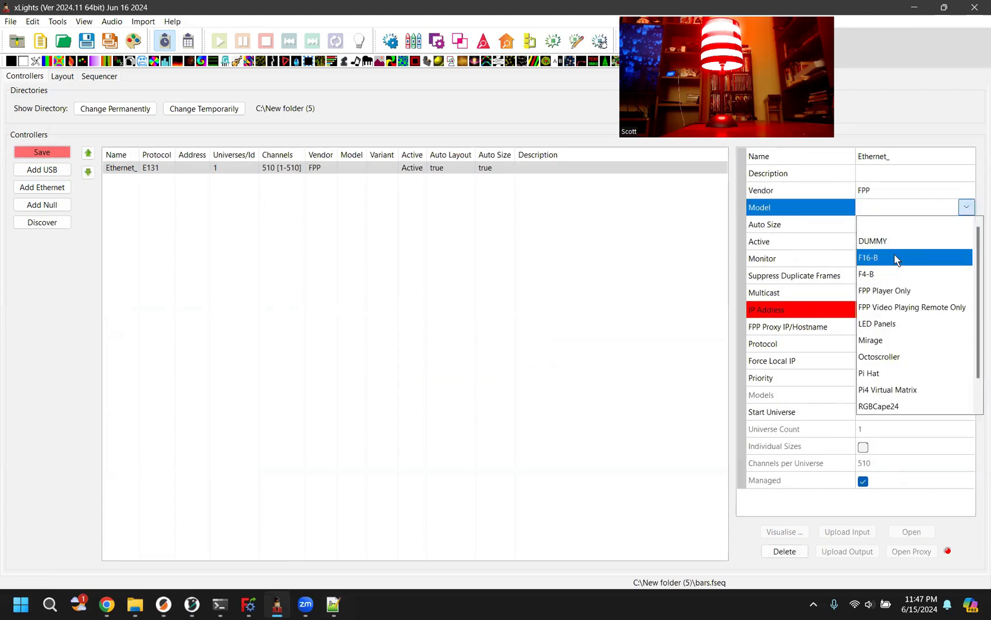
left_click(883, 237)
left_click(918, 395)
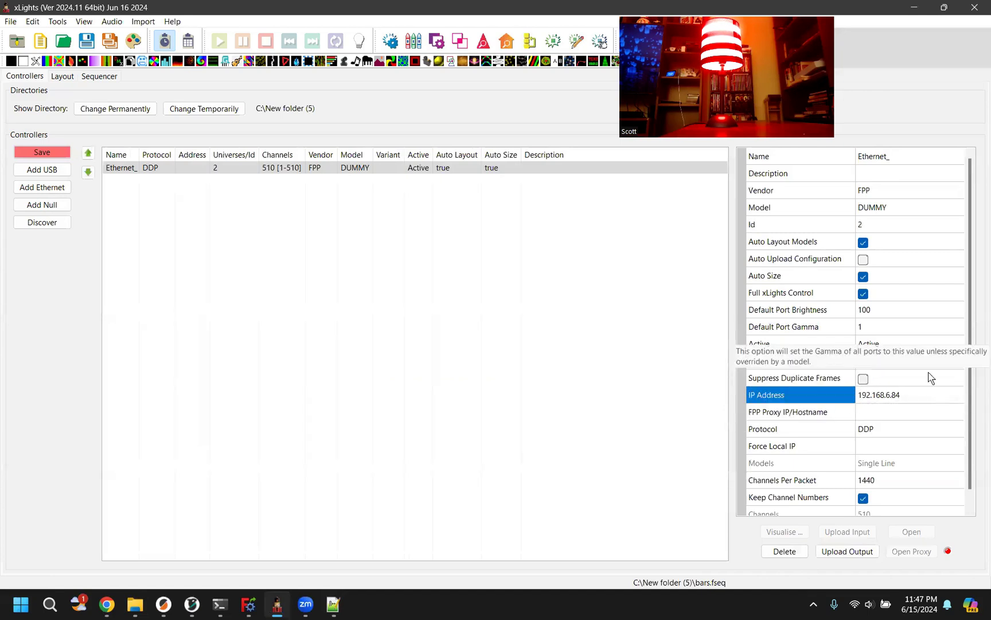
key("Tab")
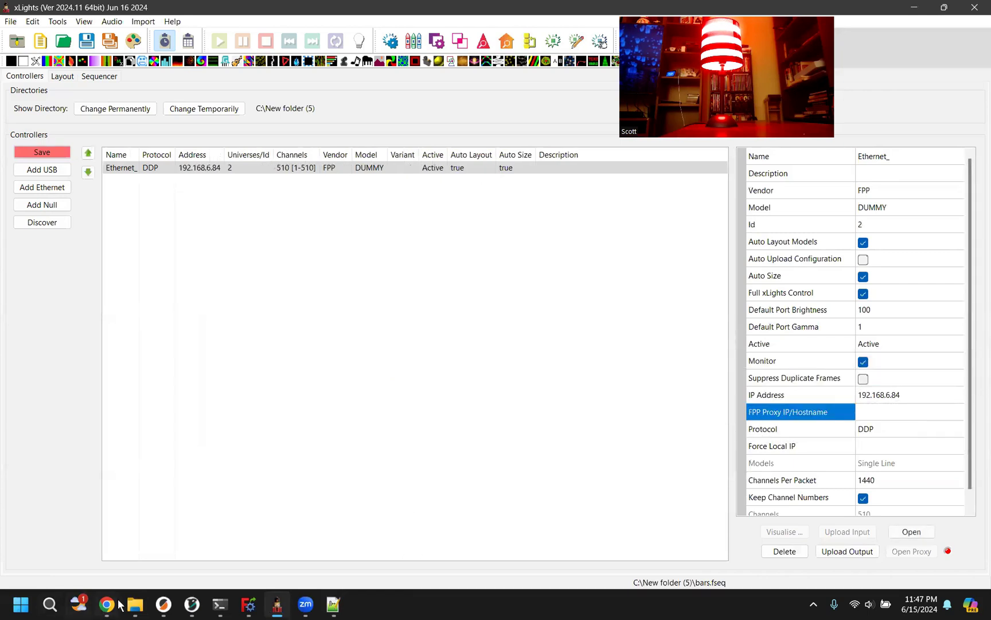
Check the FPP TP-Link plugin page, then select Ethernet_ and save the controller setup.
left_click(107, 604)
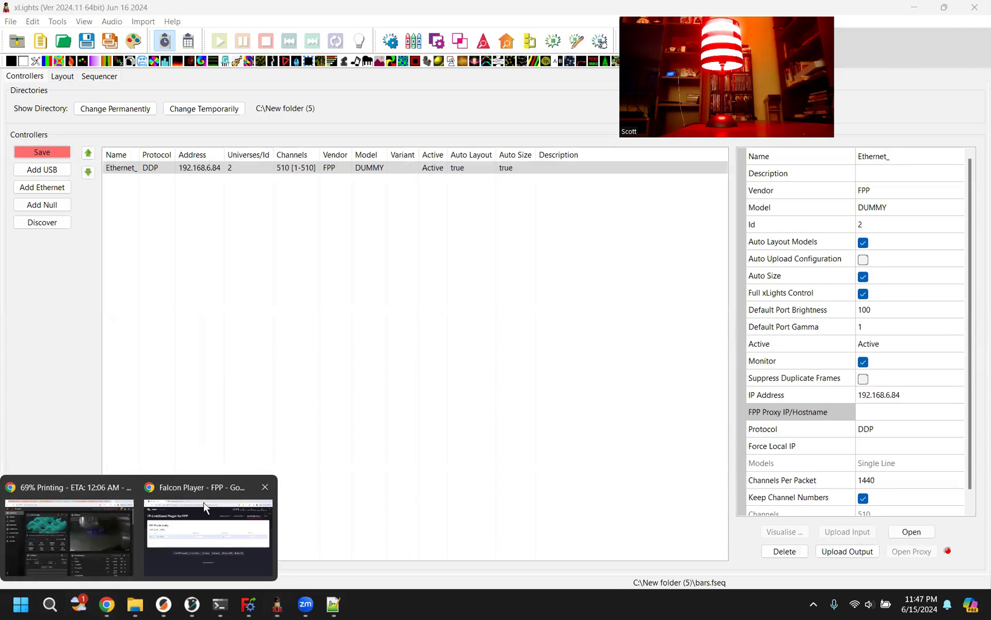
left_click(207, 536)
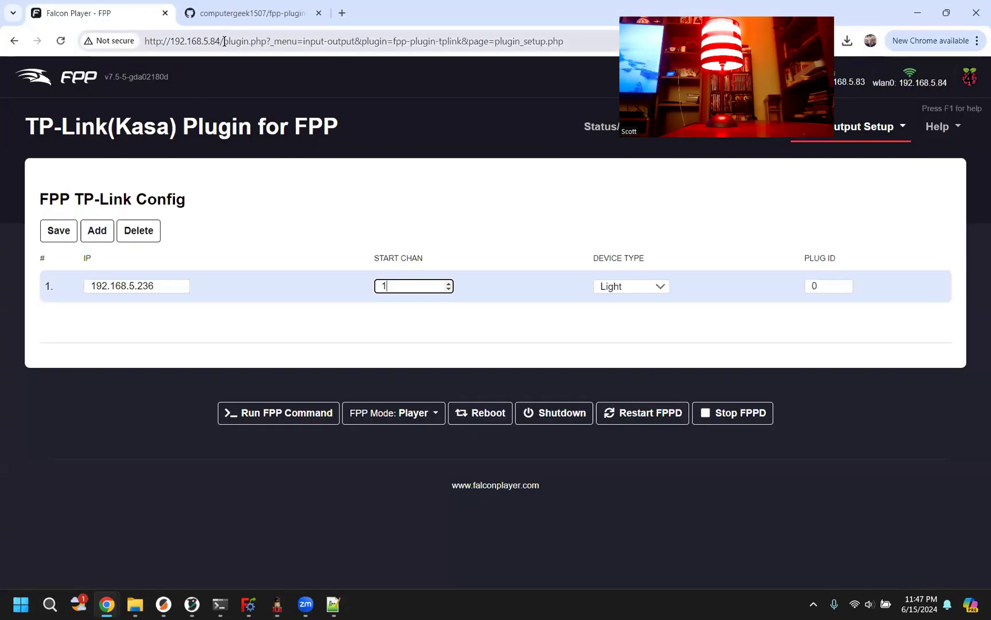
left_click(917, 23)
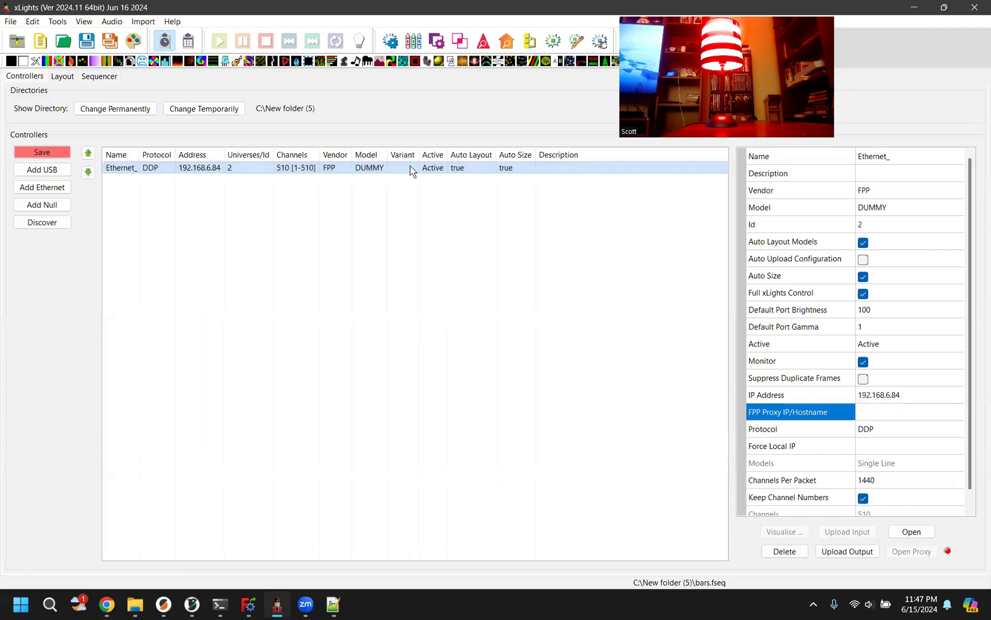
left_click(395, 171)
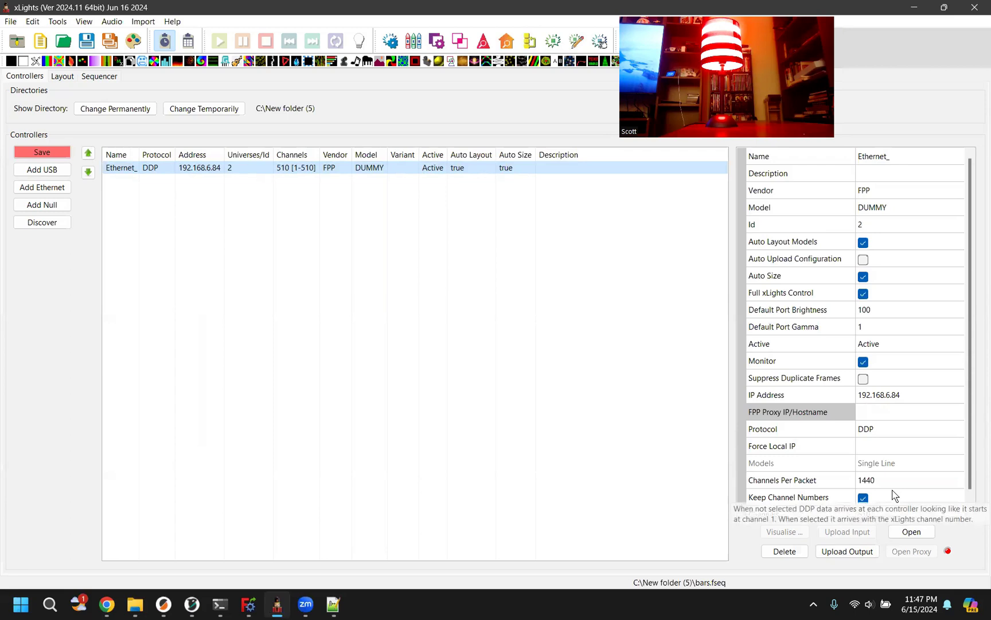
left_click(48, 152)
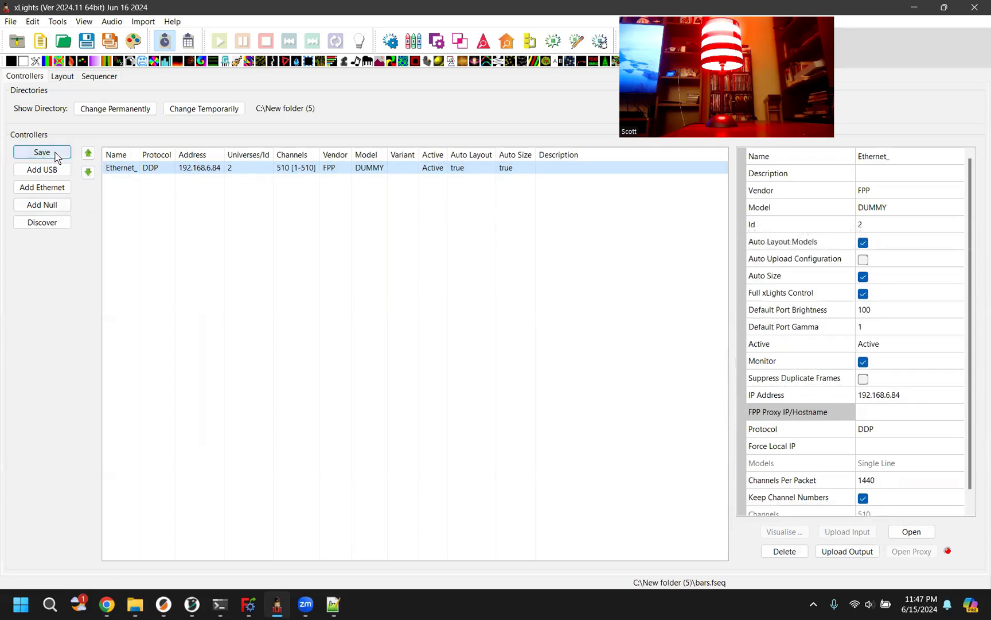
On the Layout tab, assign the Single Line model to the Ethernet_ controller.
left_click(65, 76)
left_click(554, 275)
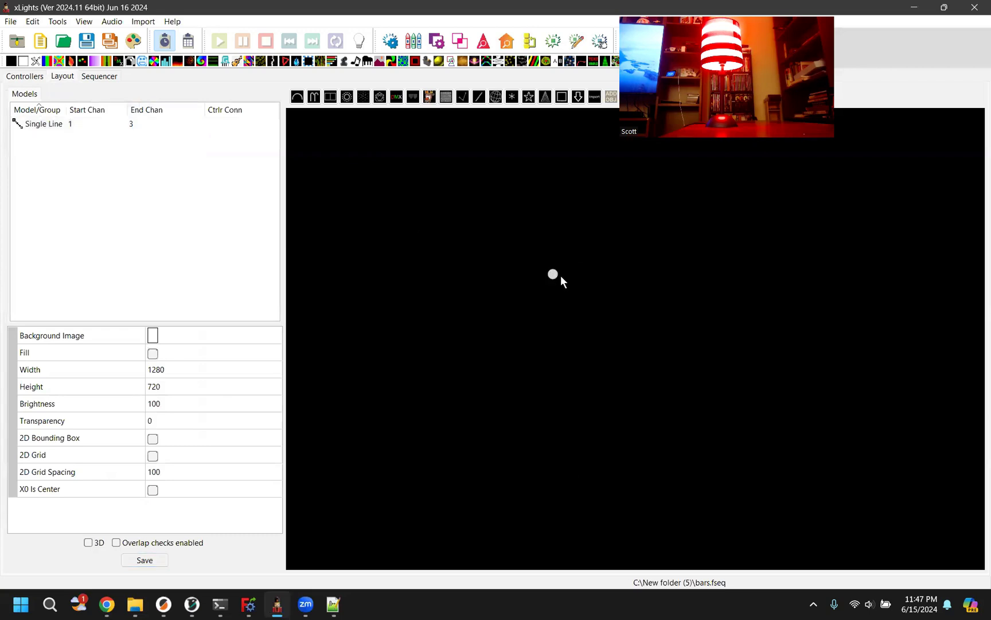
left_click(47, 125)
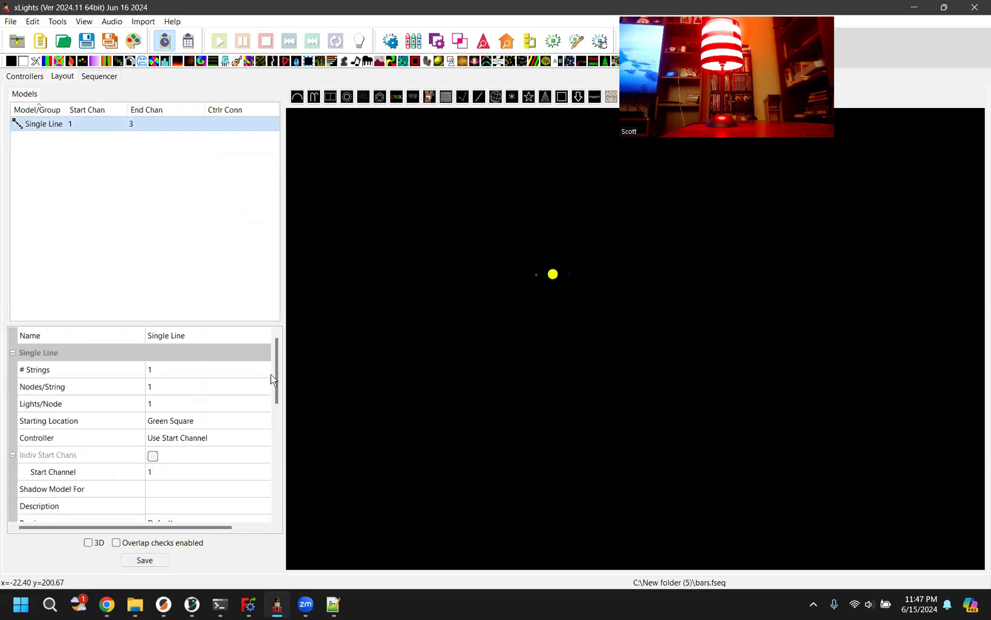
scroll(273, 381, "down", 1)
scroll(281, 393, "down", 2)
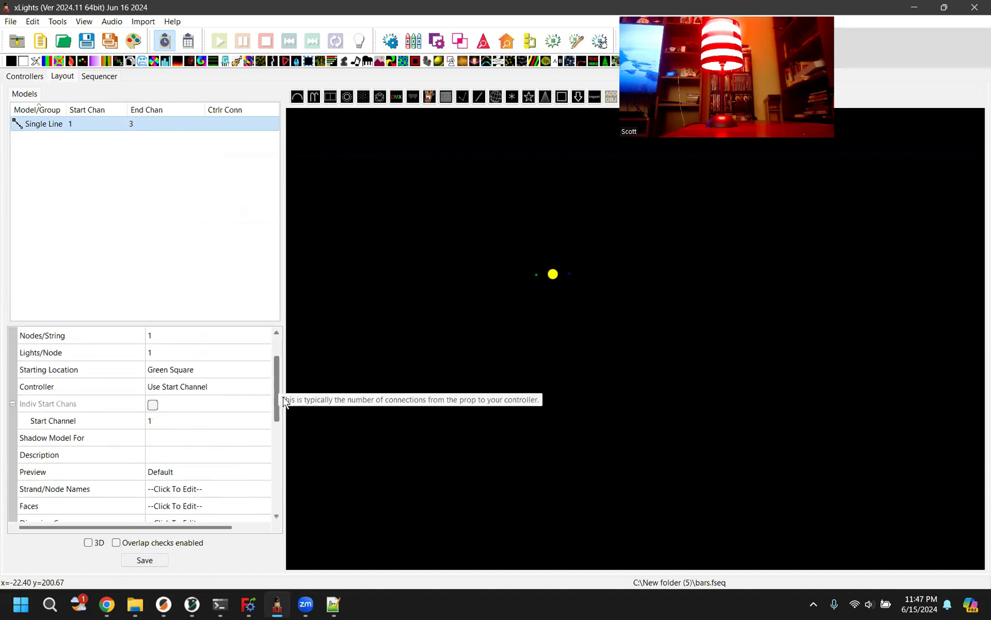
left_click(215, 390)
left_click(212, 387)
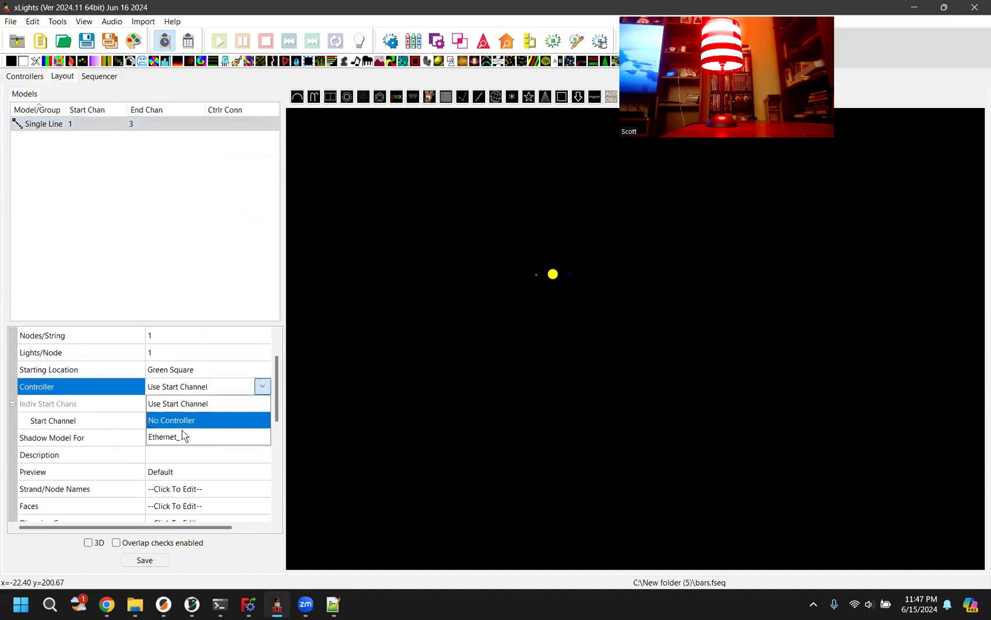
left_click(216, 438)
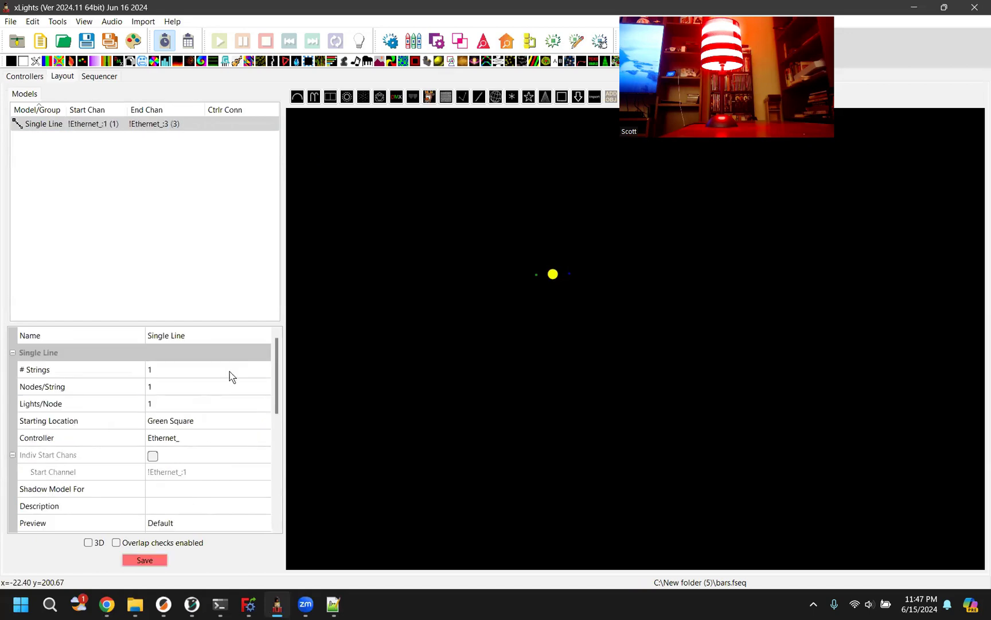
Save the preview layout with the Single Line model's new controller assignment.
left_click_drag(277, 378, 287, 482)
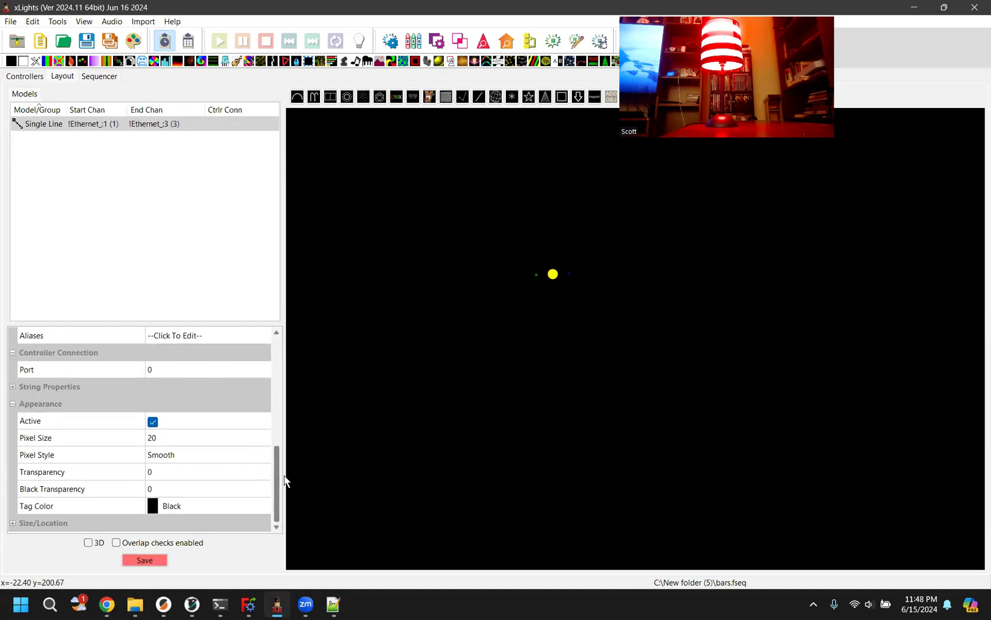
scroll(181, 436, "up", 3)
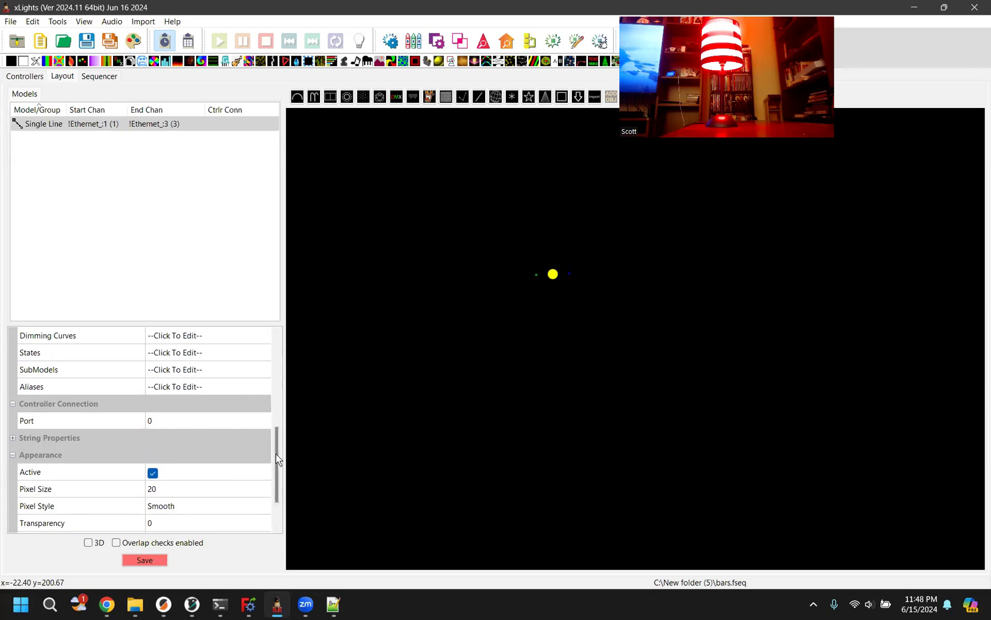
scroll(189, 425, "up", 7)
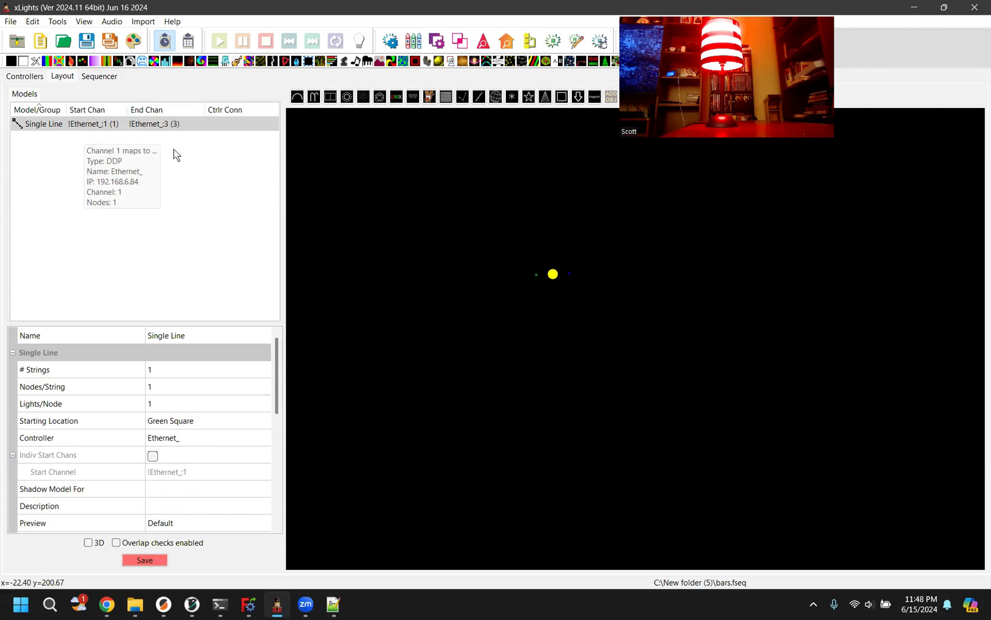
left_click(159, 562)
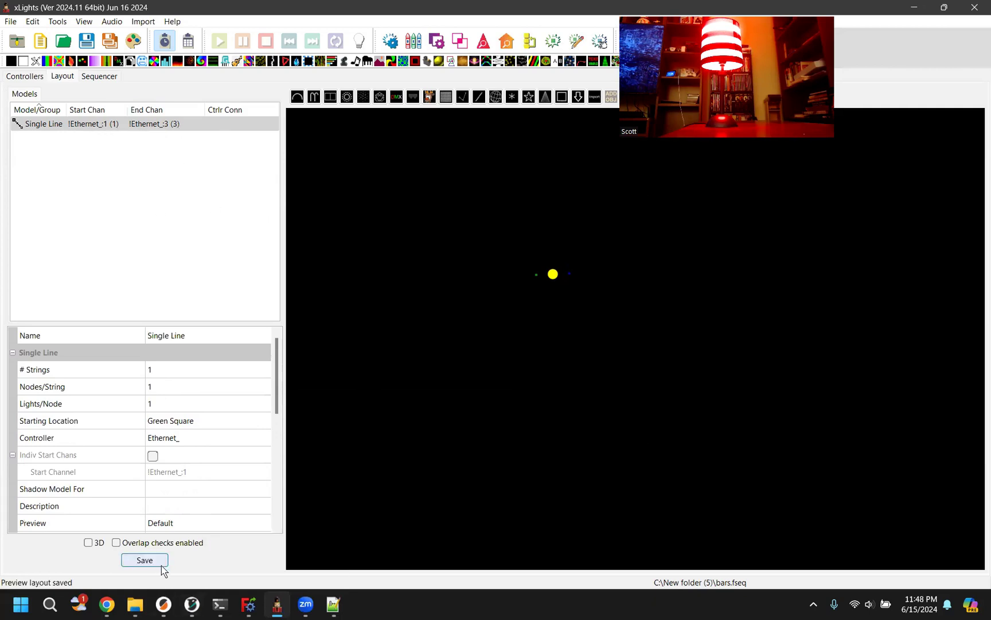
Render all effects, including the Bars effect on Single Line.
left_click(99, 76)
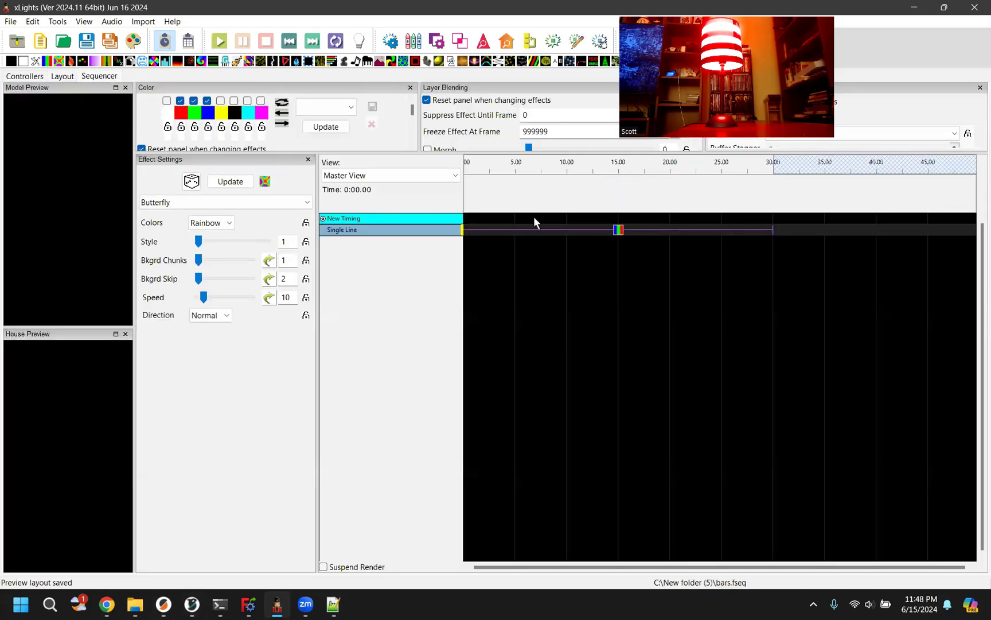
left_click(618, 230)
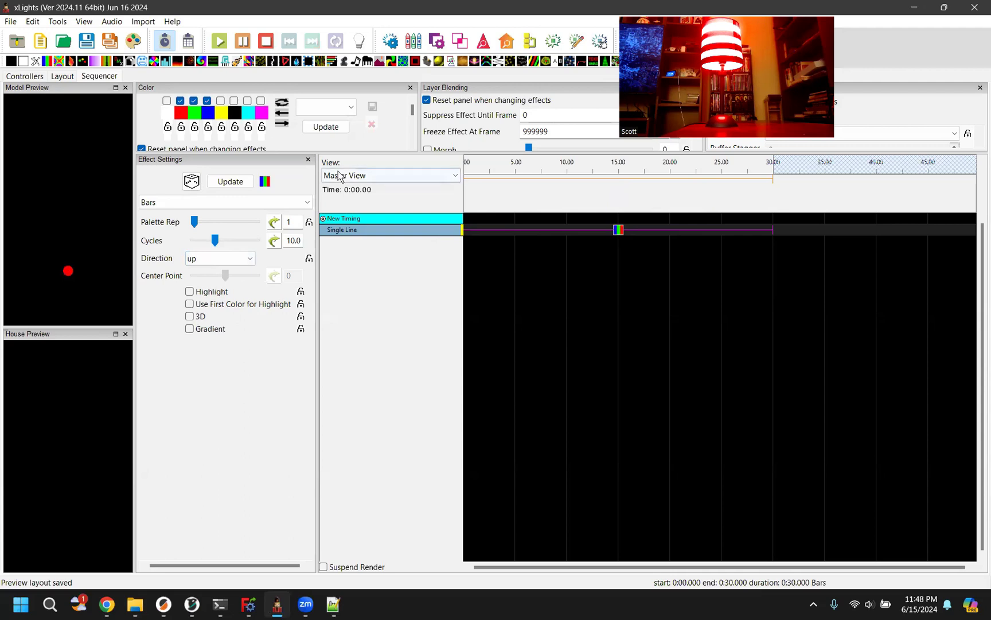
left_click(134, 45)
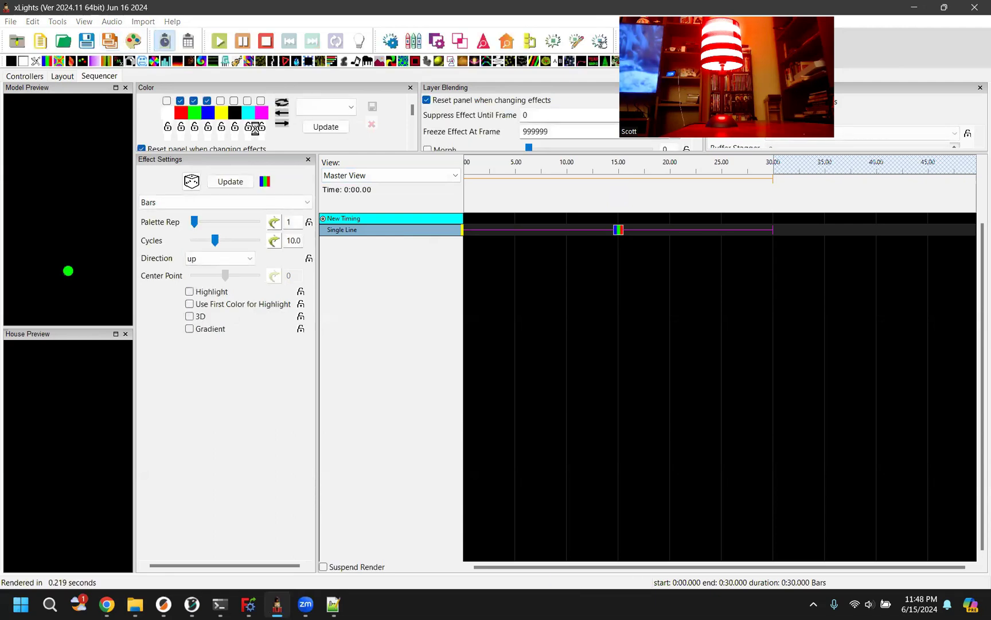
Save the sequence as bars.xsq, replacing the existing file.
key("ctrl+s")
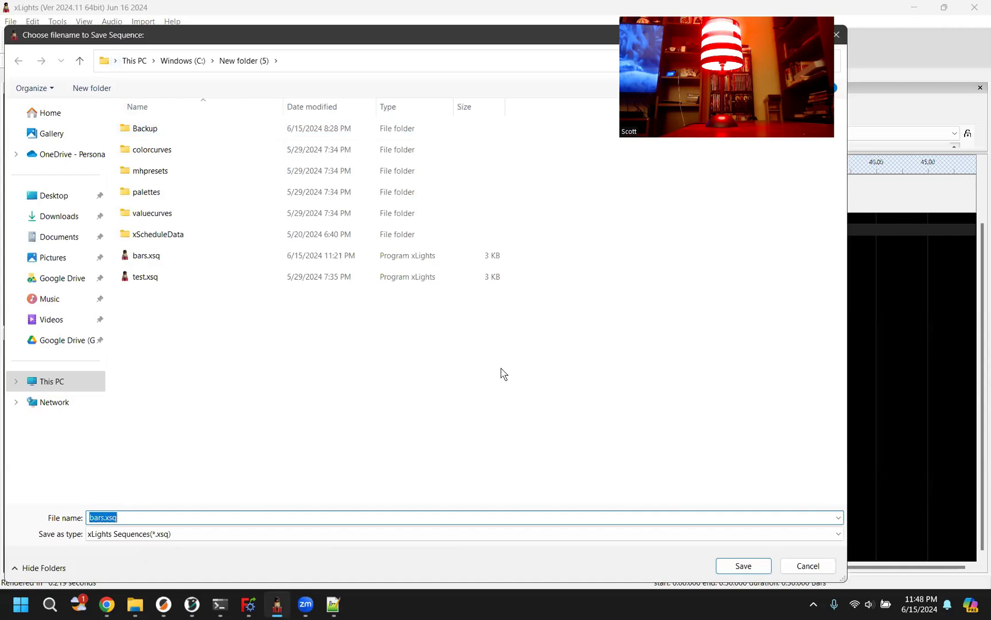
left_click(759, 564)
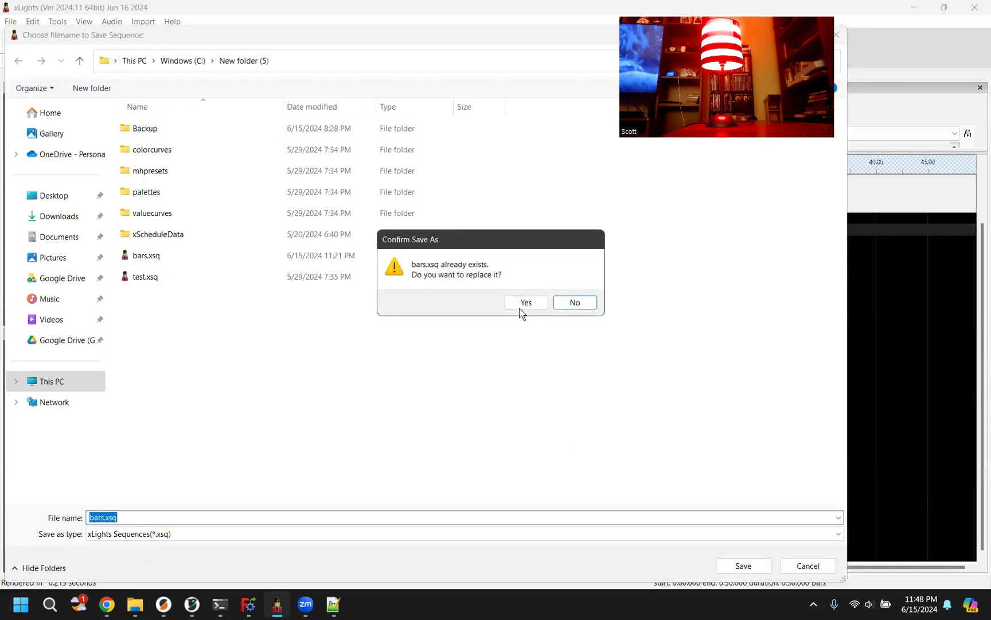
left_click(521, 310)
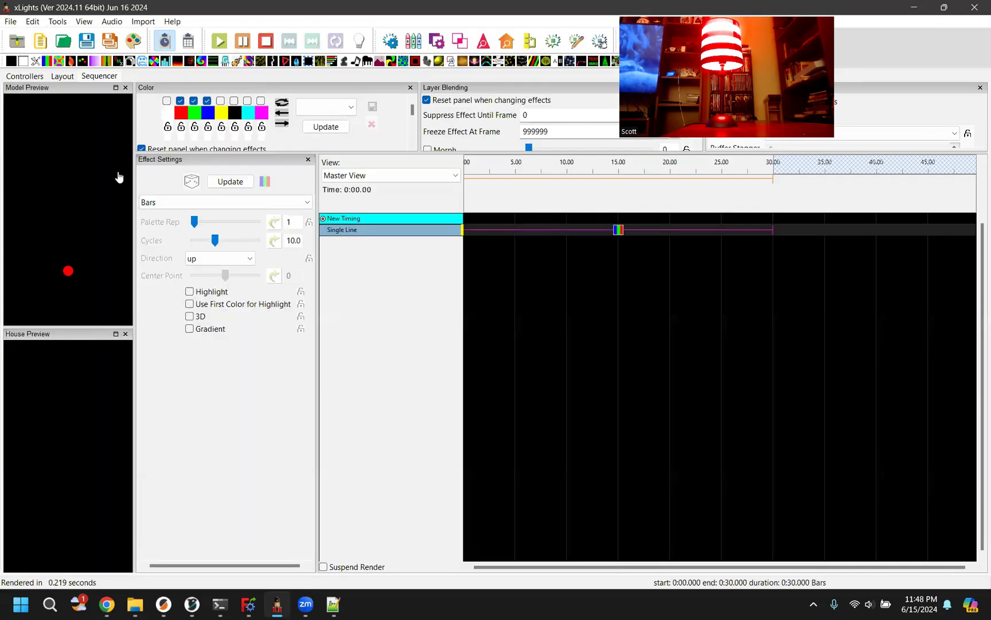
Upload bars.fseq to the FPP player through Tools > FPP Connect.
left_click(58, 22)
left_click(107, 128)
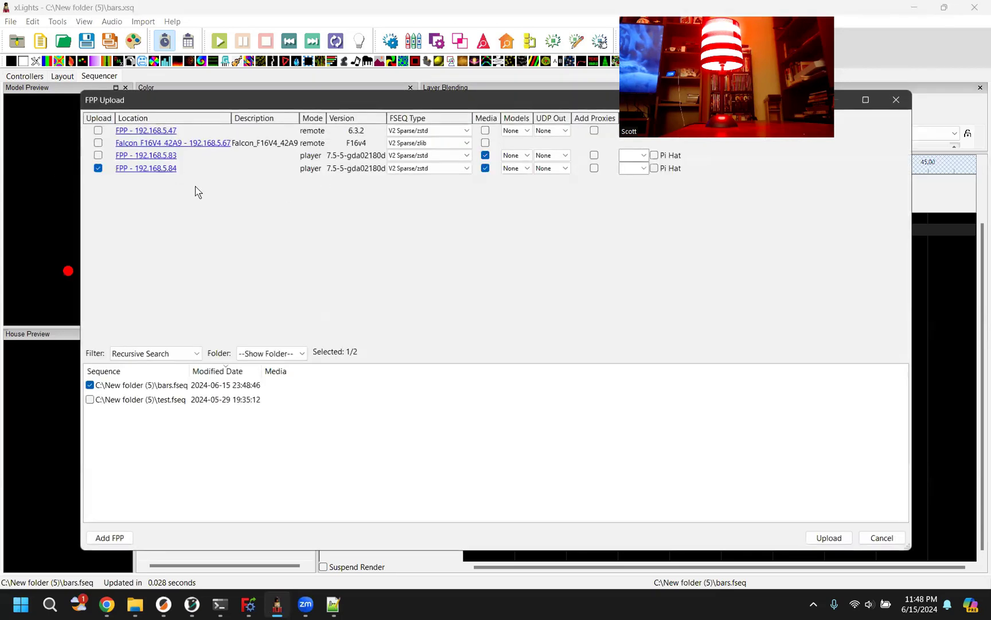
left_click(169, 389)
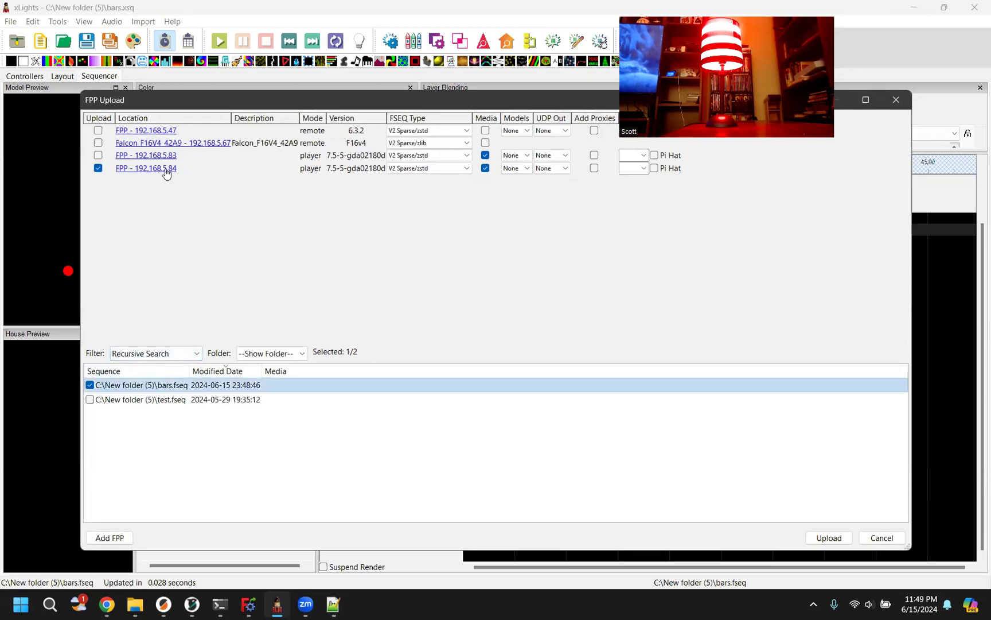
left_click(828, 537)
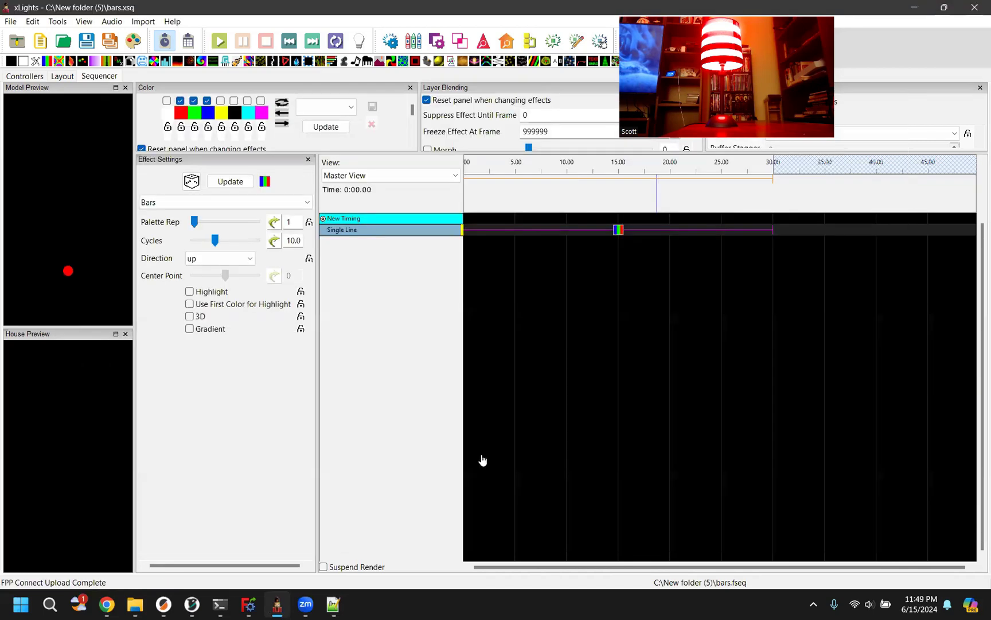
Maximize the Falcon Player browser, check the Ethernet_ controller, then return to the TP-Link page.
mouse_move(106, 604)
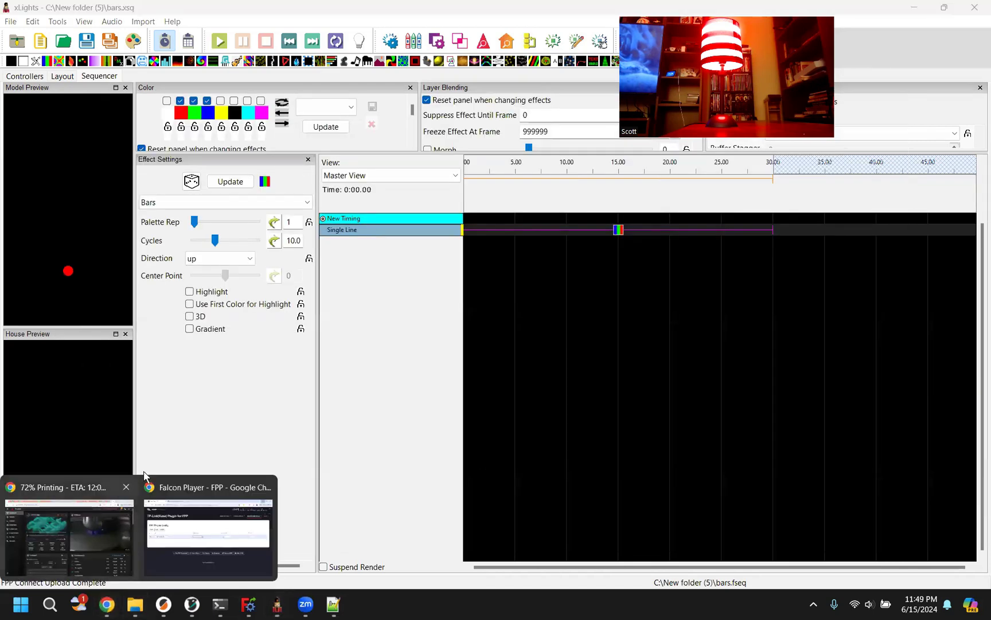
left_click(206, 505)
key("super+Up")
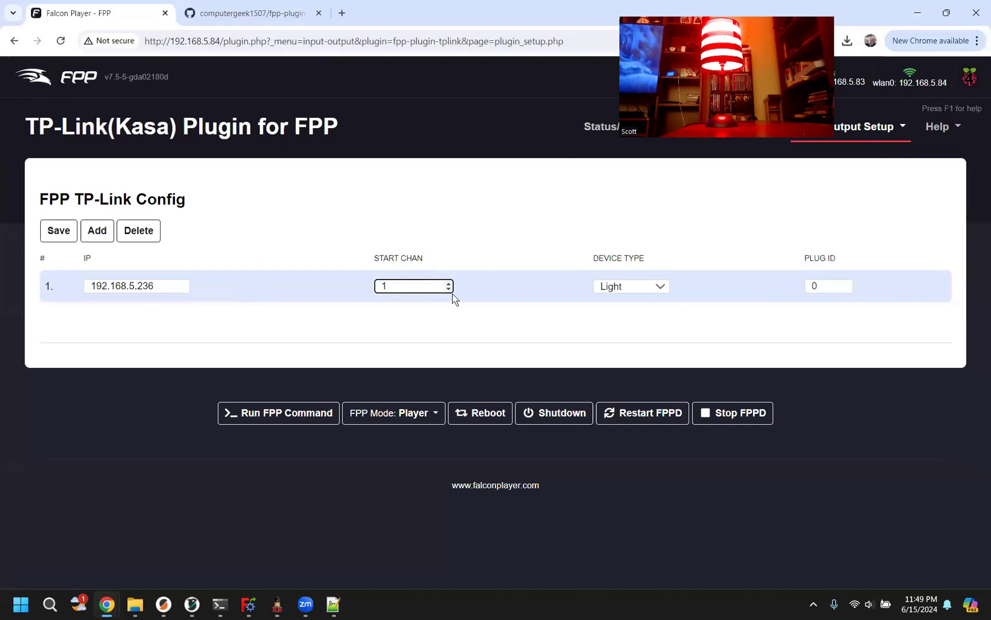
left_click(279, 606)
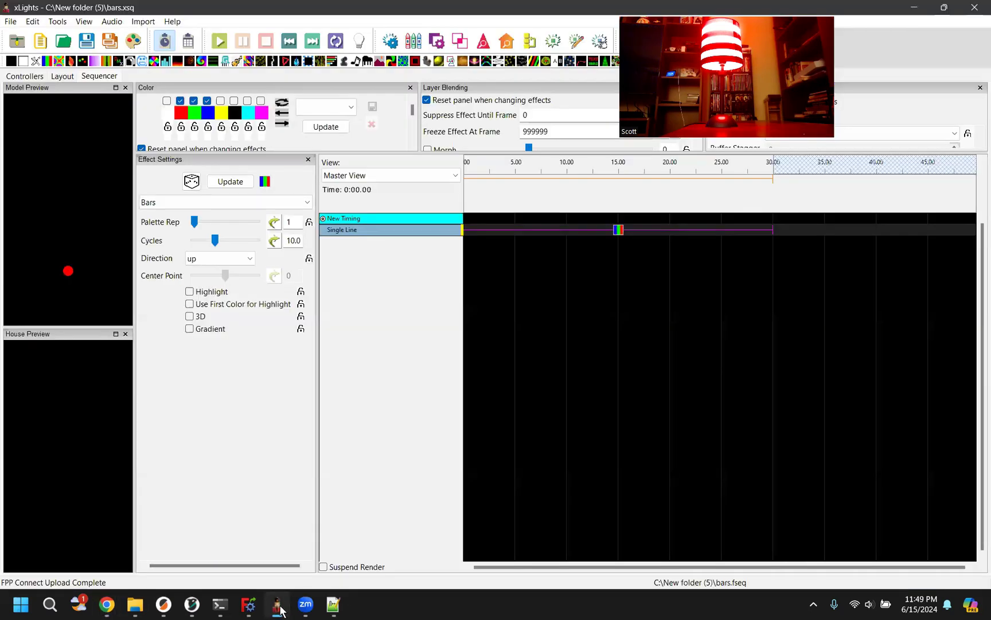
left_click(34, 77)
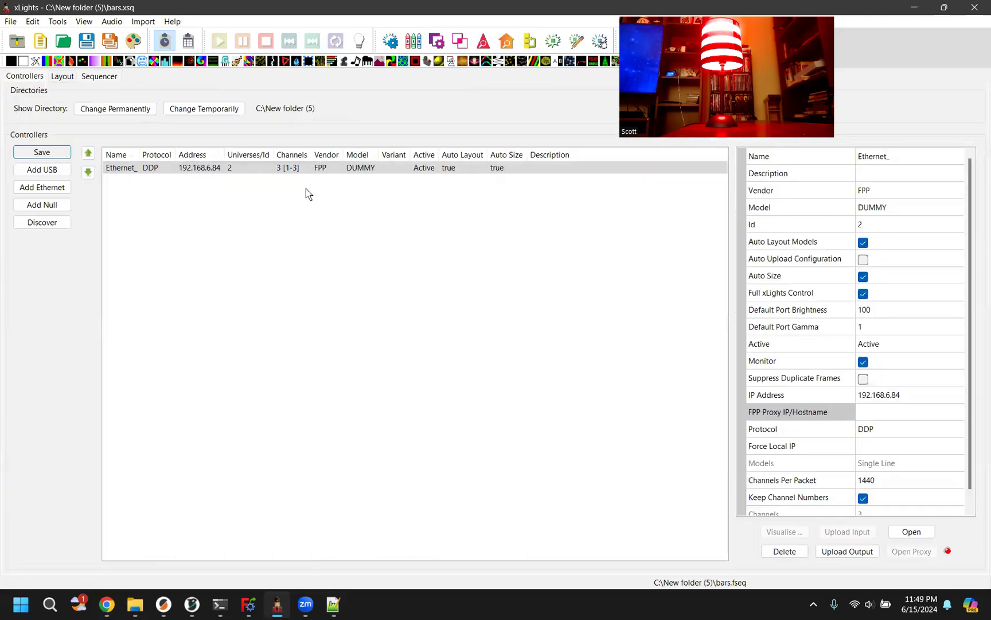
left_click(280, 170)
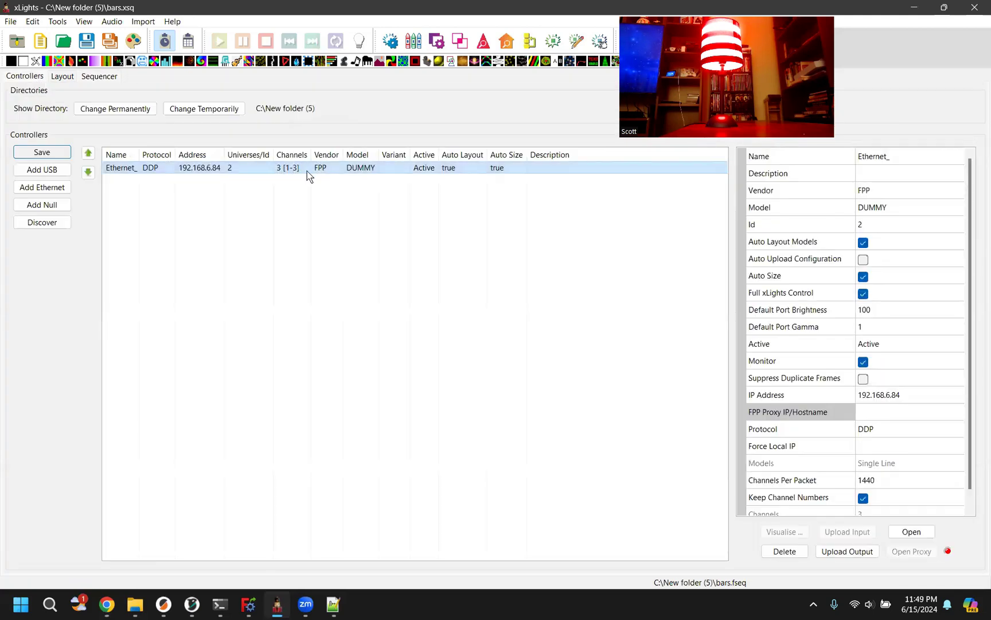
mouse_move(115, 608)
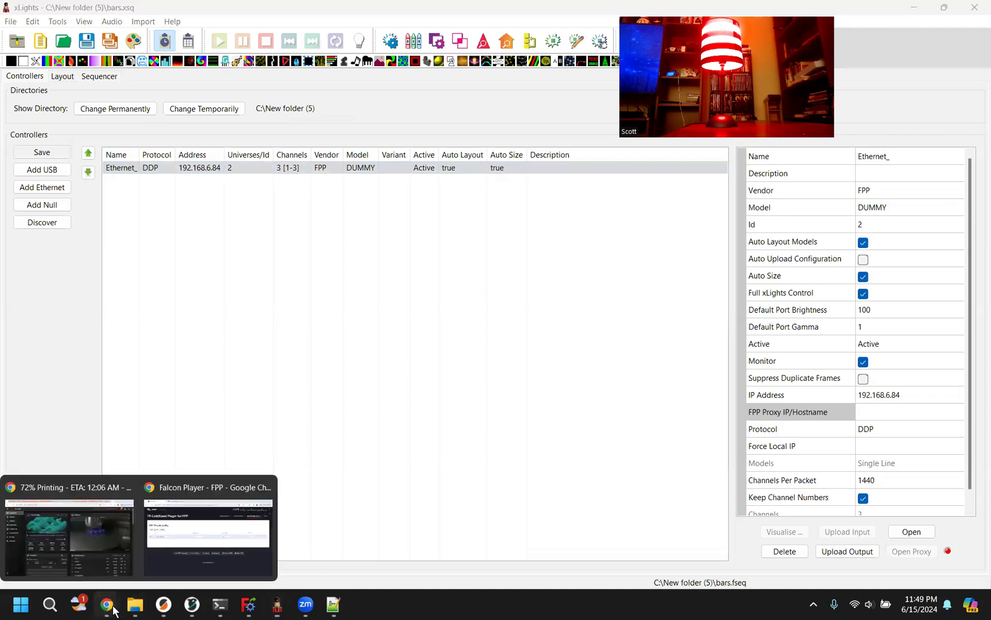
left_click(173, 537)
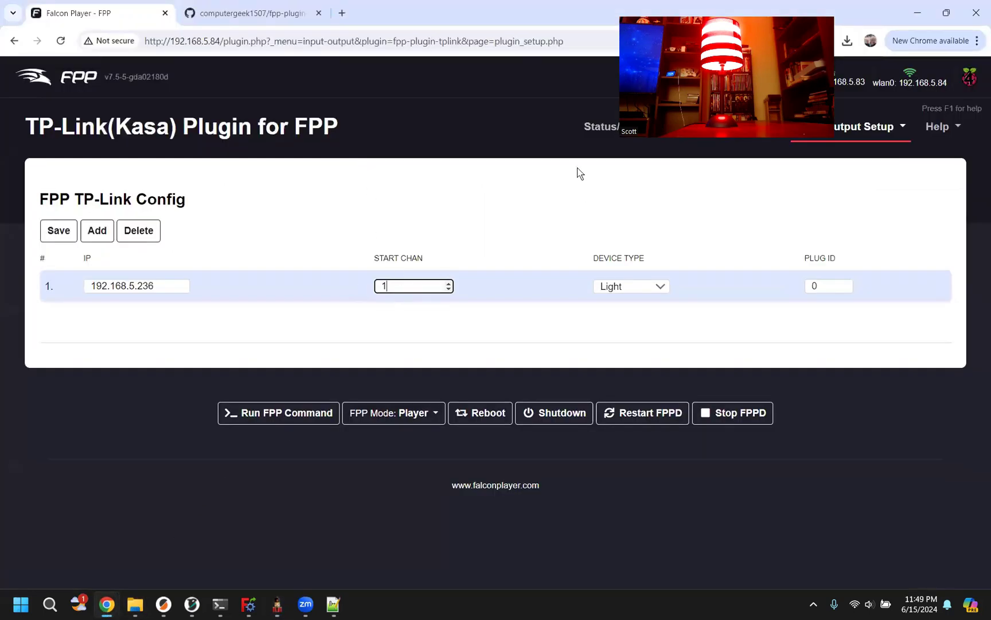
On FPP's Status page, select bars.fseq from the playlist list and play it.
mouse_move(599, 126)
left_click(620, 159)
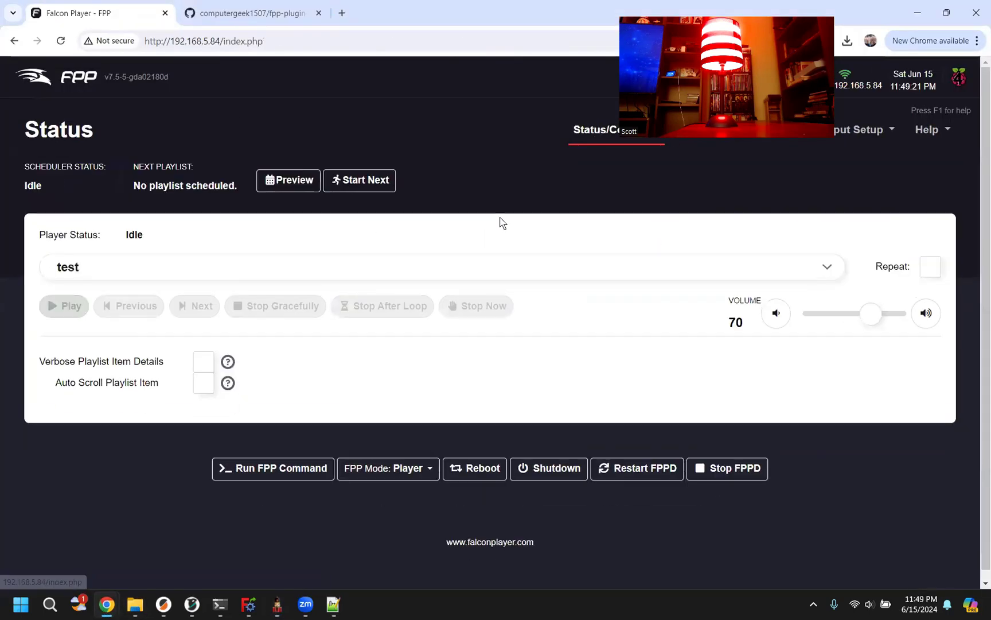
left_click(151, 269)
left_click(127, 342)
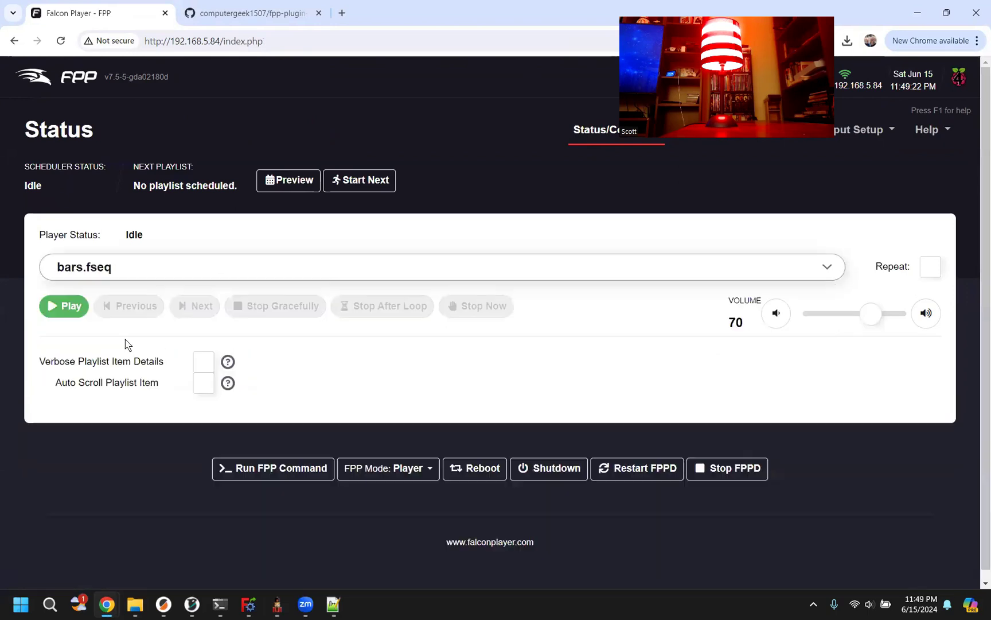
left_click(56, 312)
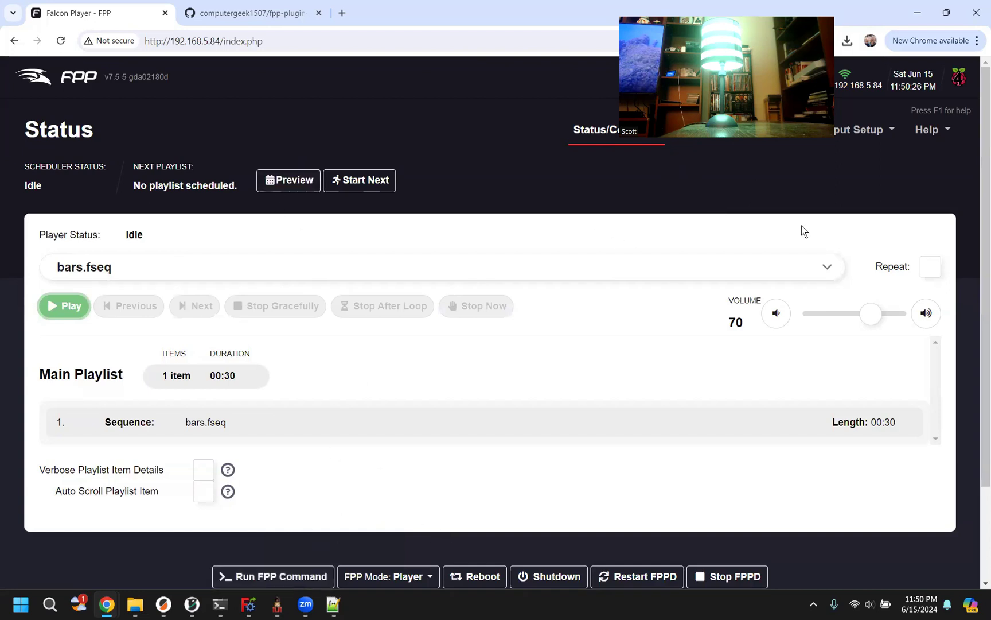
Open Help > TPLink - About, view the Bug Reporter issues, then go back.
left_click(924, 129)
scroll(913, 319, "down", 2)
left_click(860, 513)
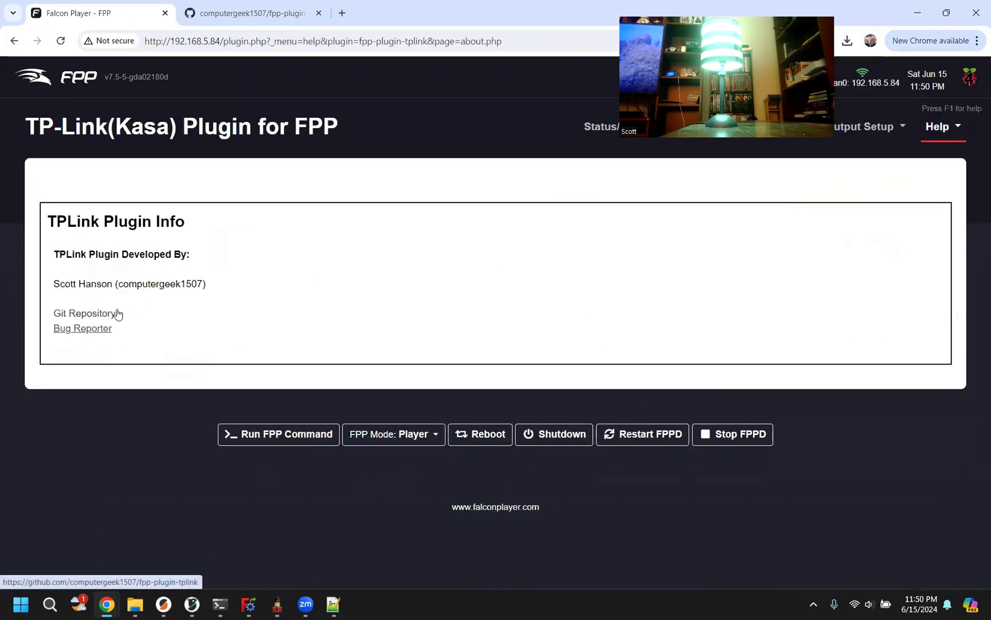
left_click(94, 329)
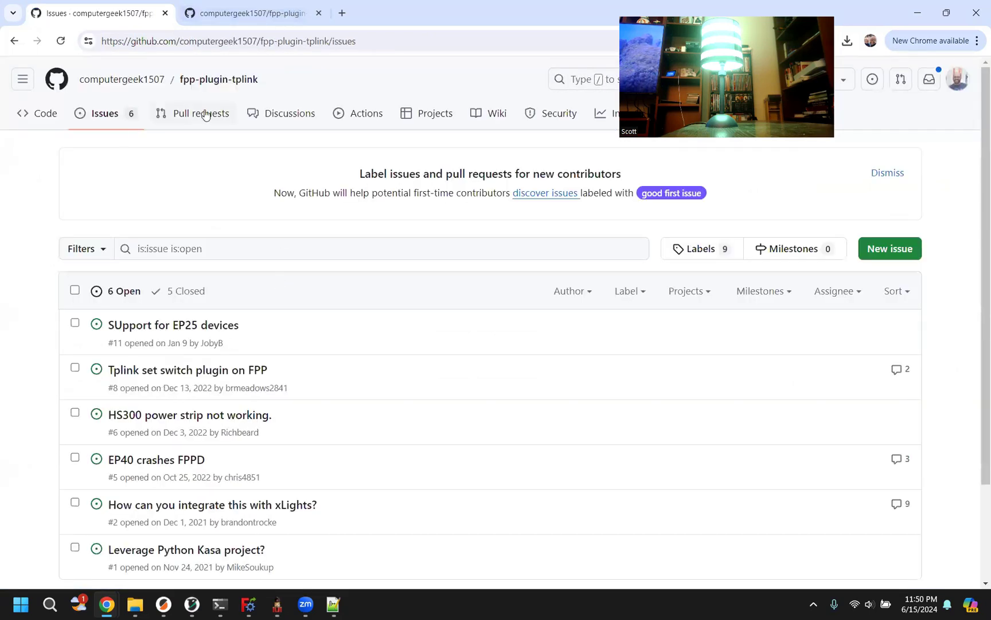
left_click(14, 41)
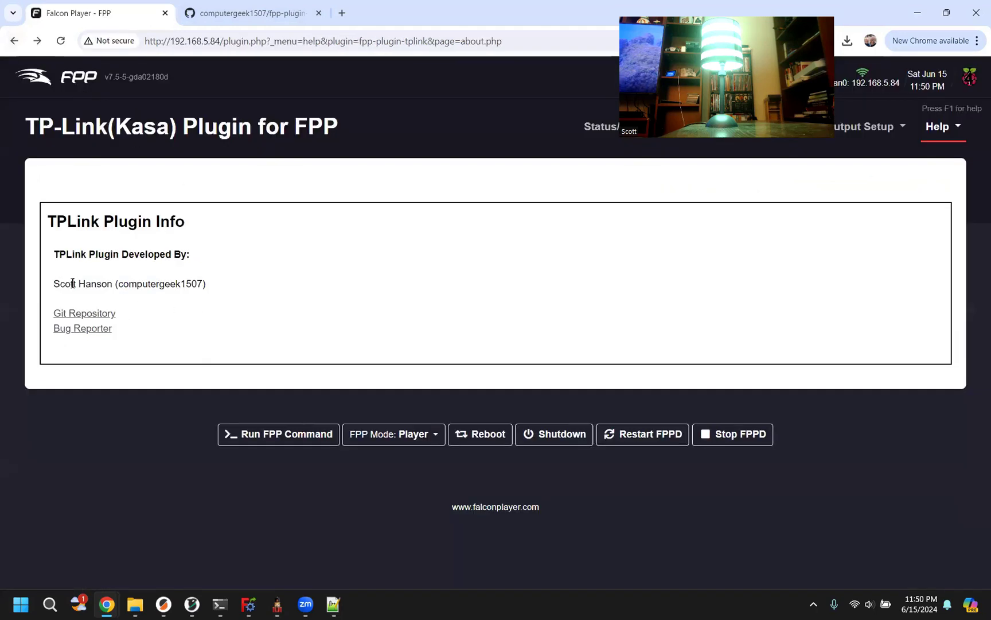
Highlight the developer's name and account handle on the plugin About page.
left_click_drag(63, 285, 109, 284)
double_click(167, 284)
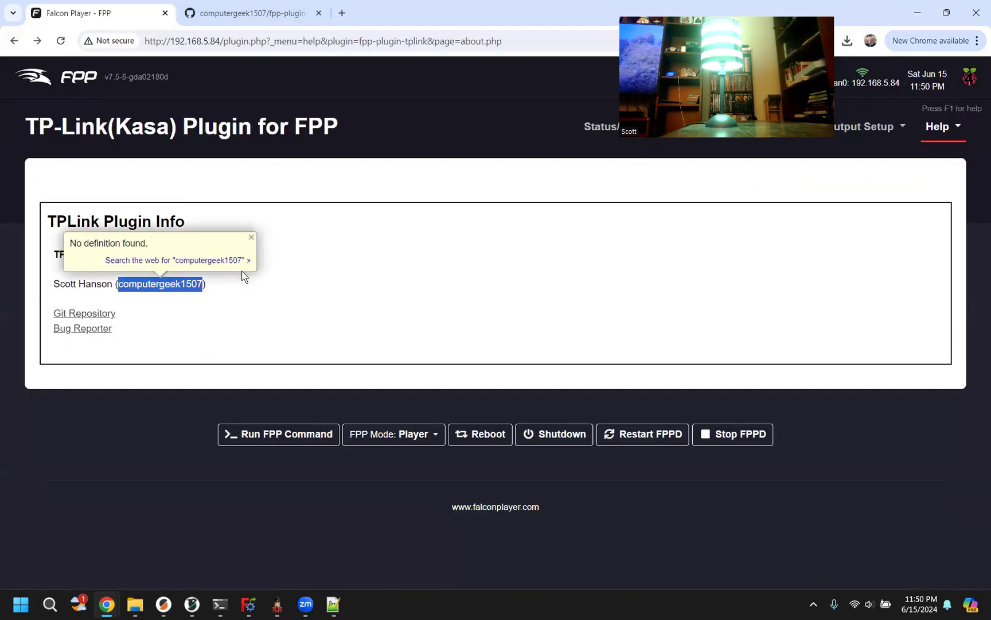
left_click(213, 303)
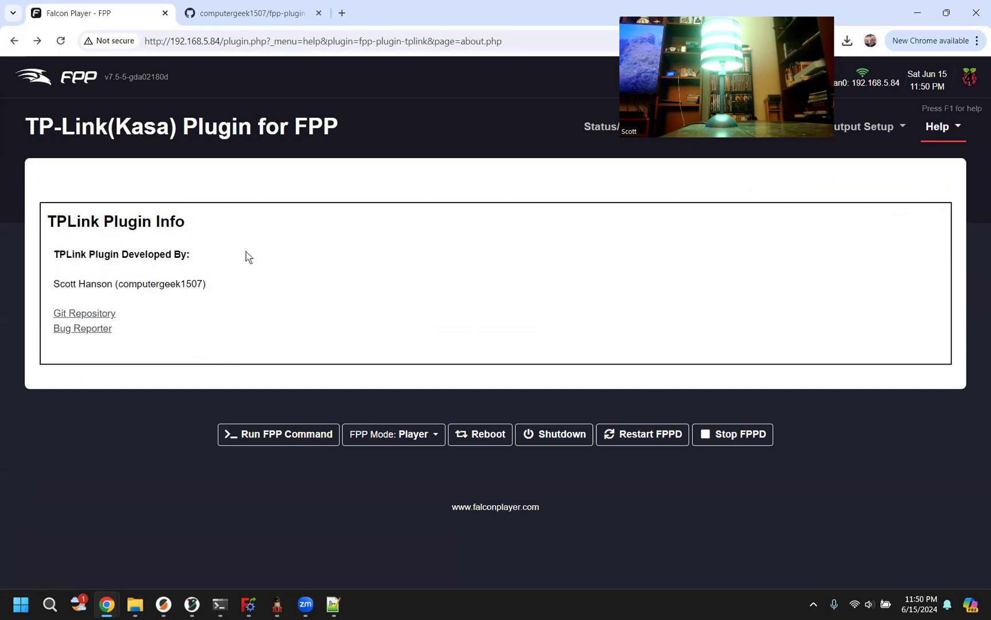